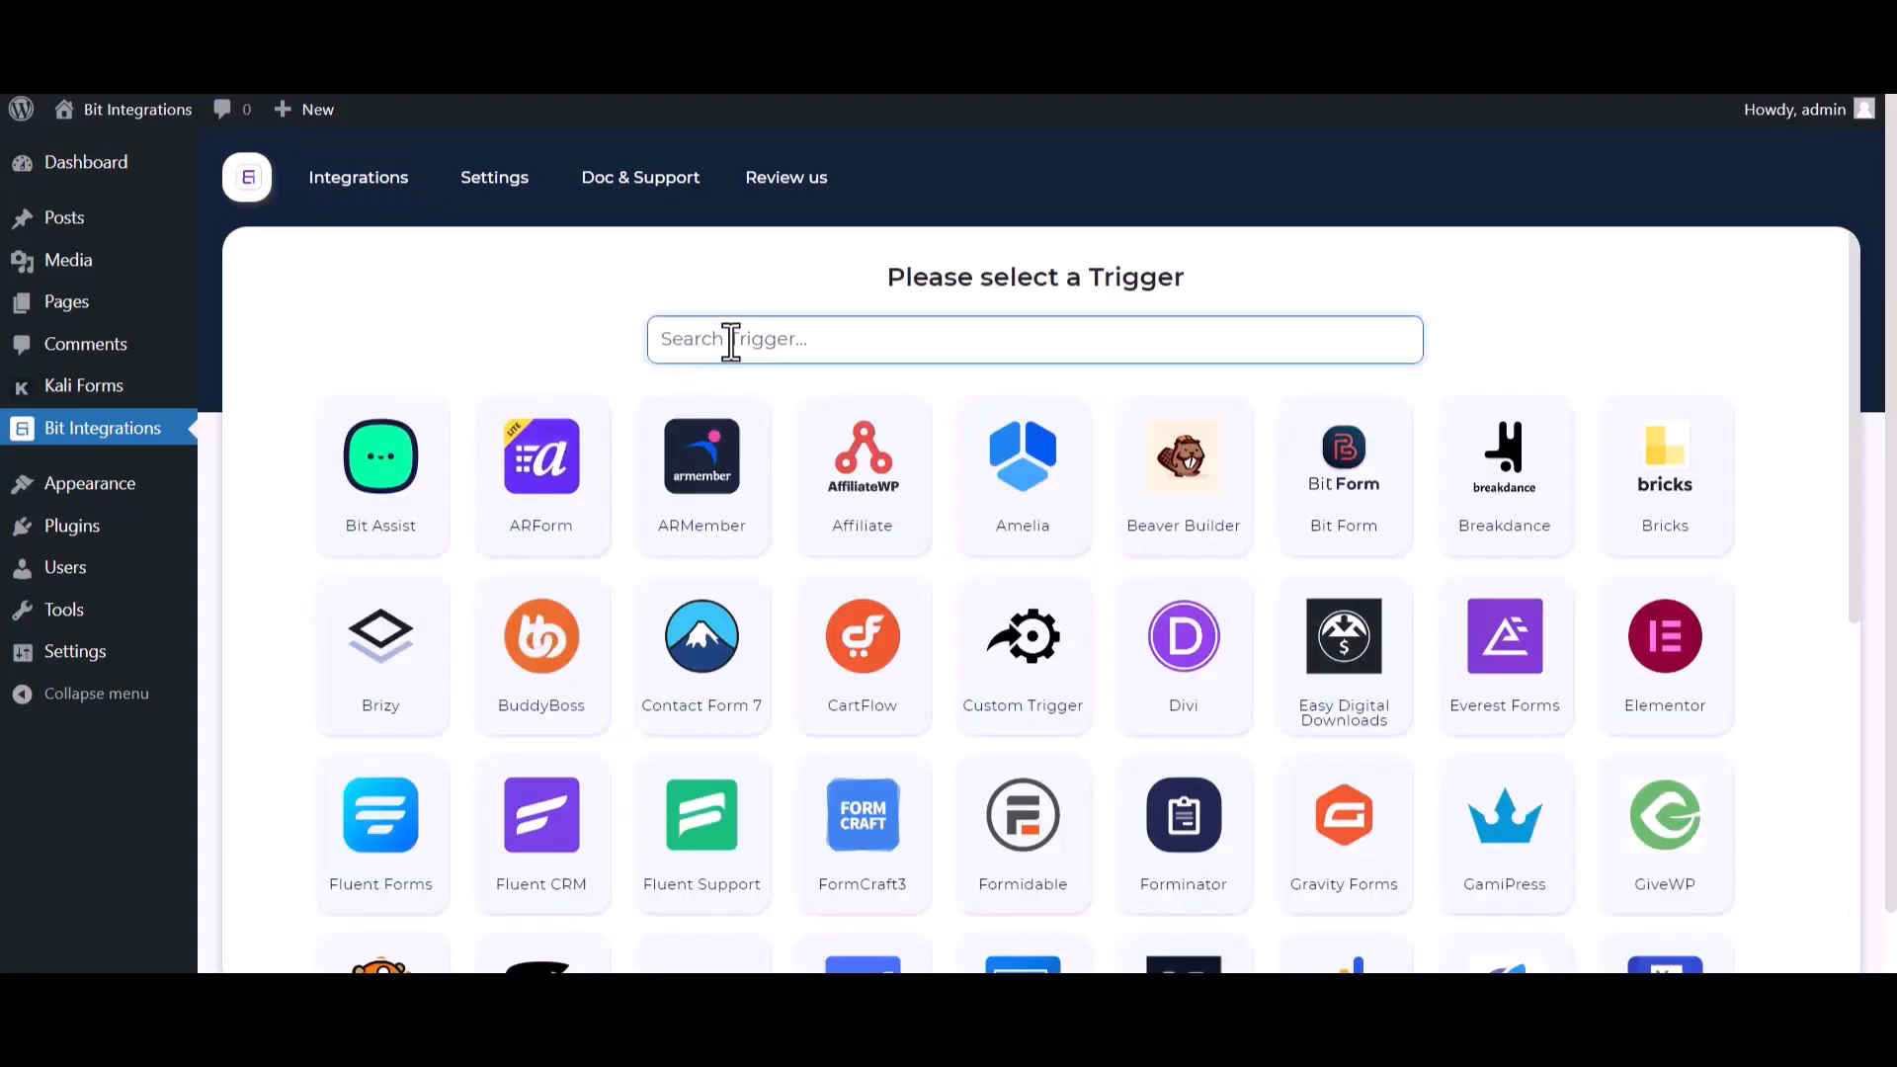
# - Choose Kali Forms as the trigger, copy its webhook URL and start fetching data
pyautogui.write('ka')
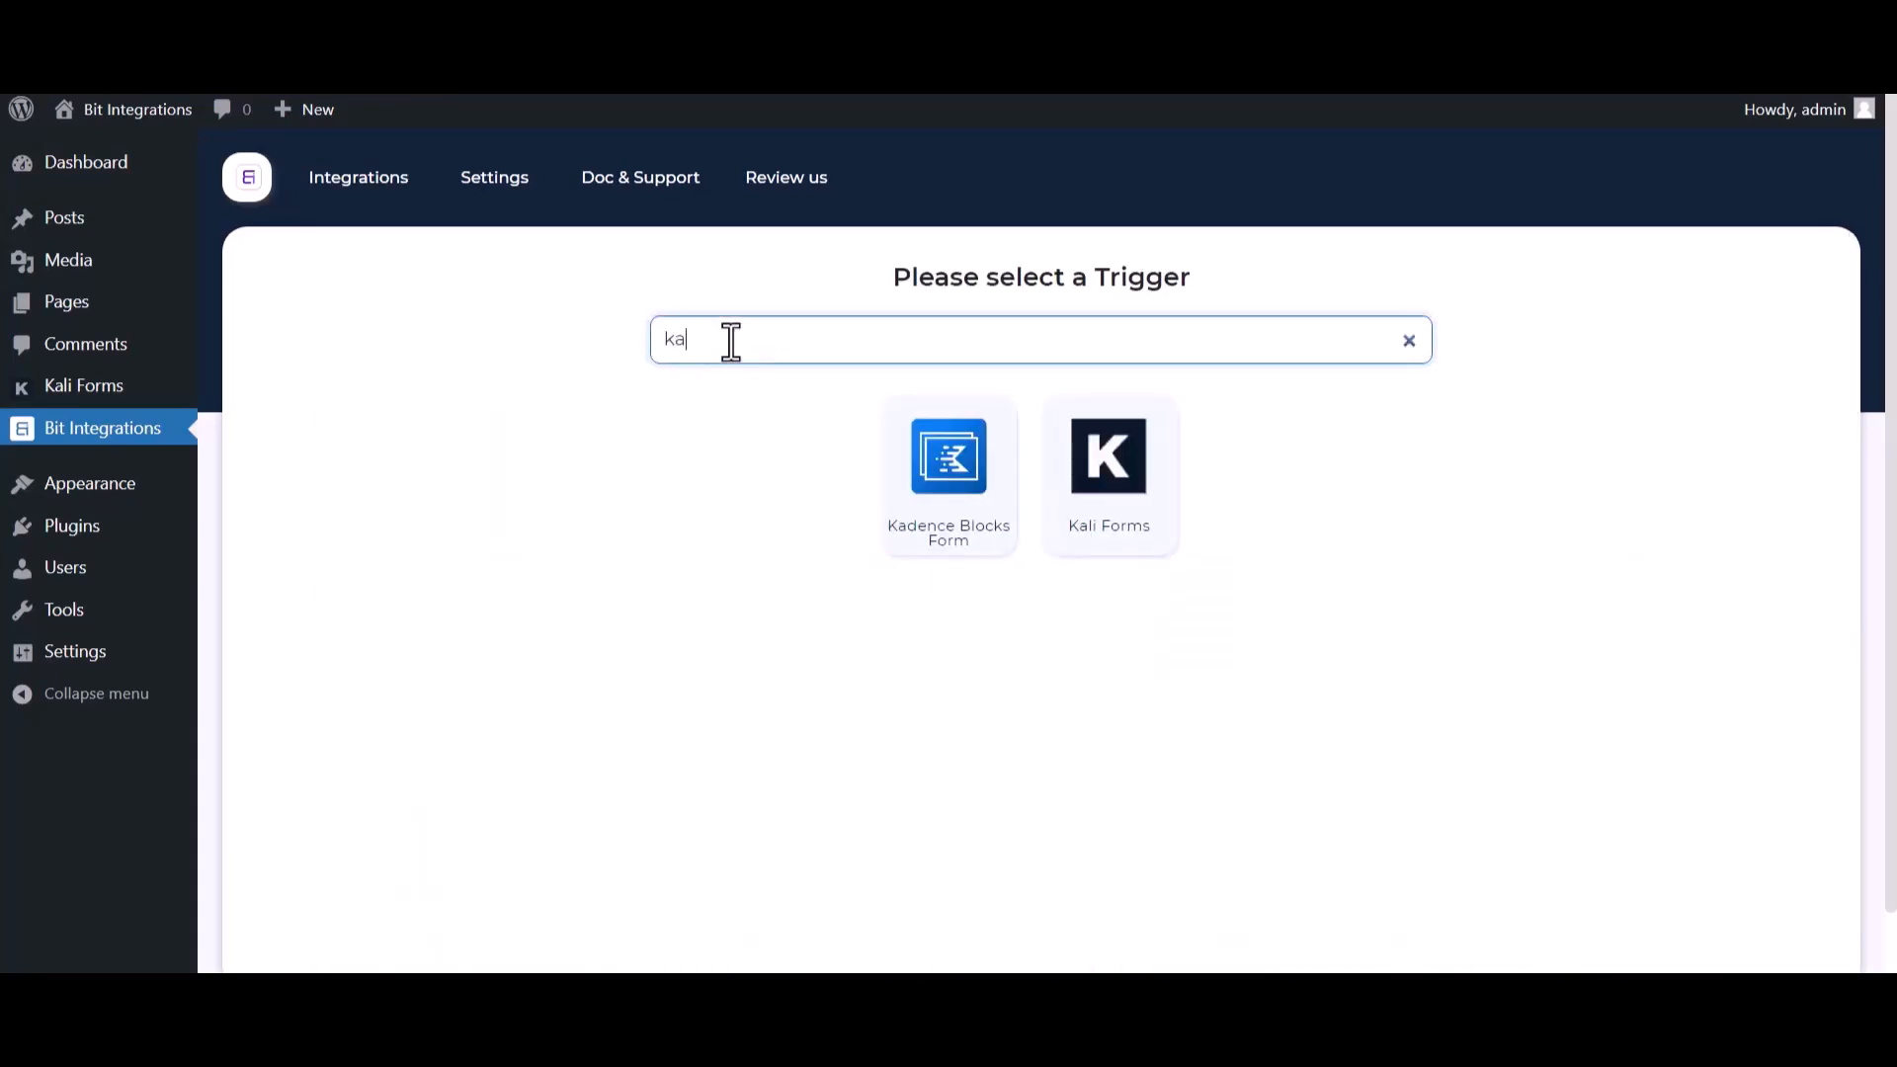
pyautogui.click(1126, 528)
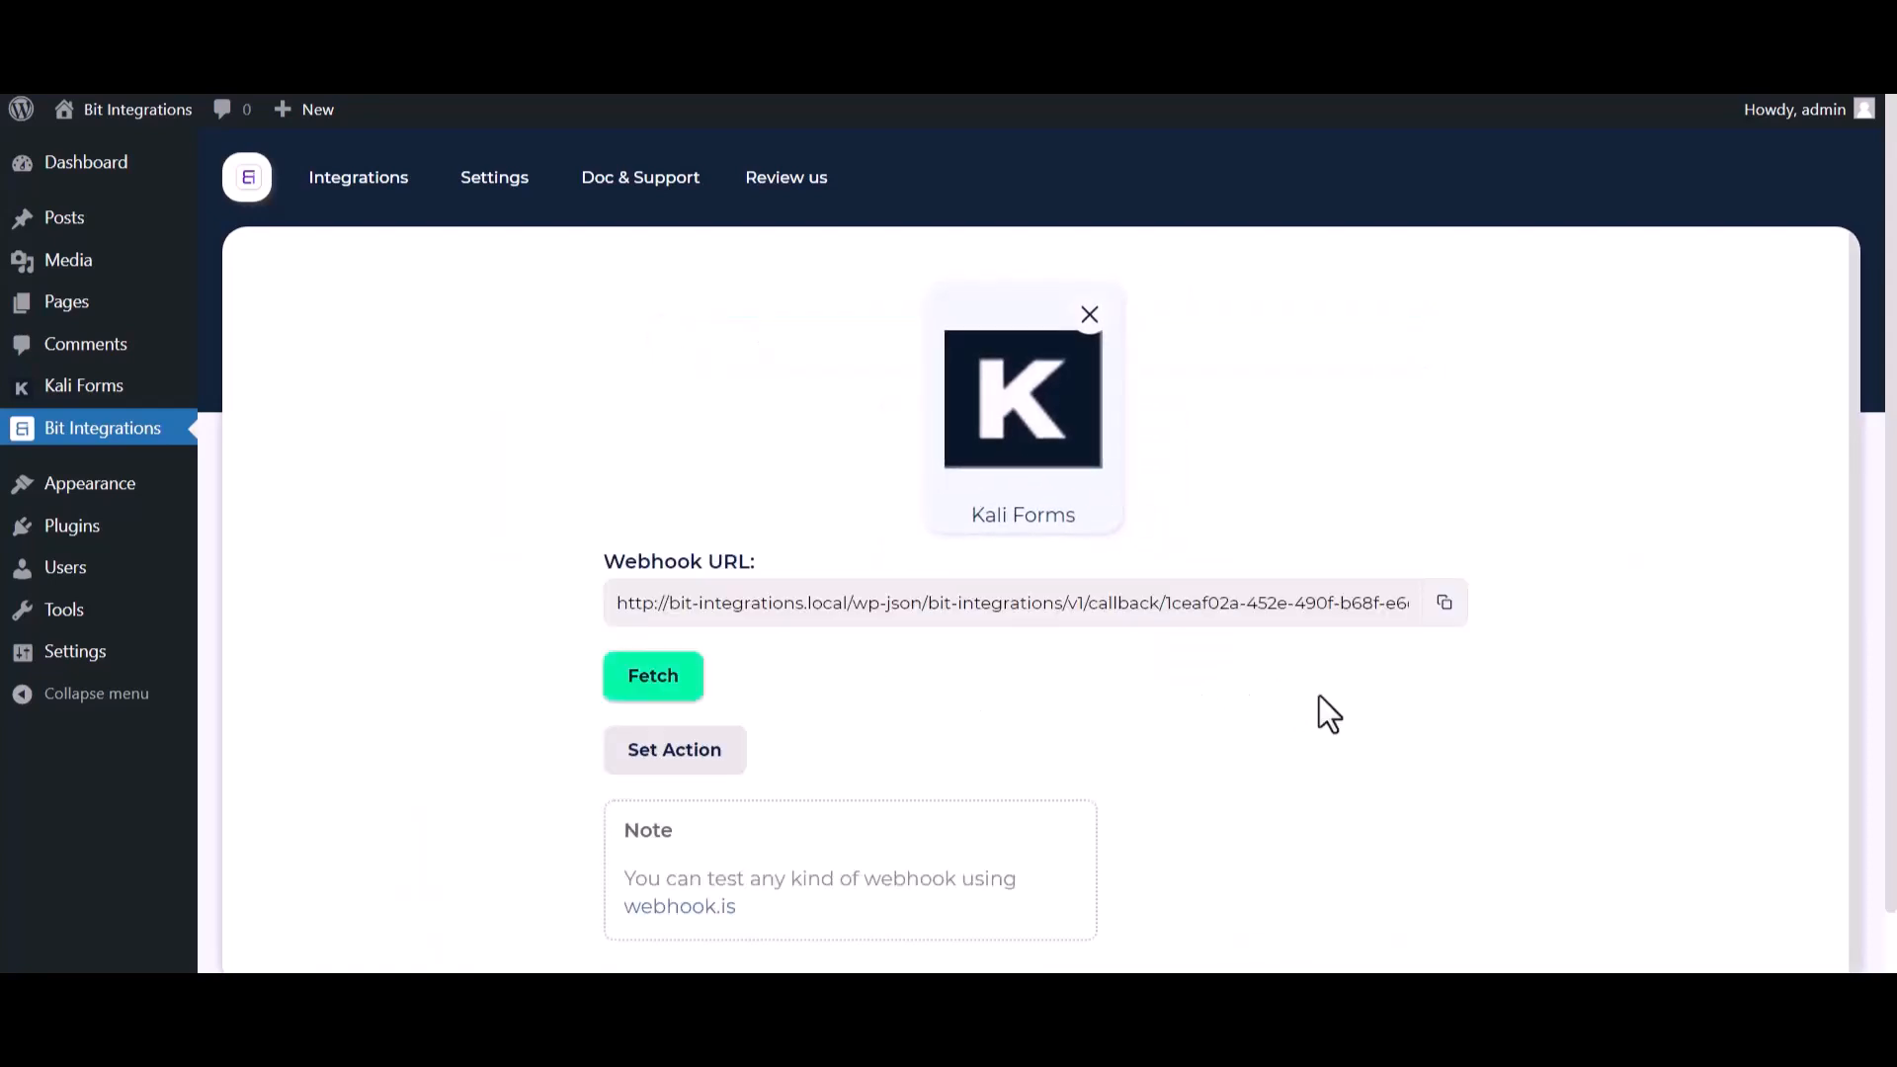
pyautogui.click(1444, 605)
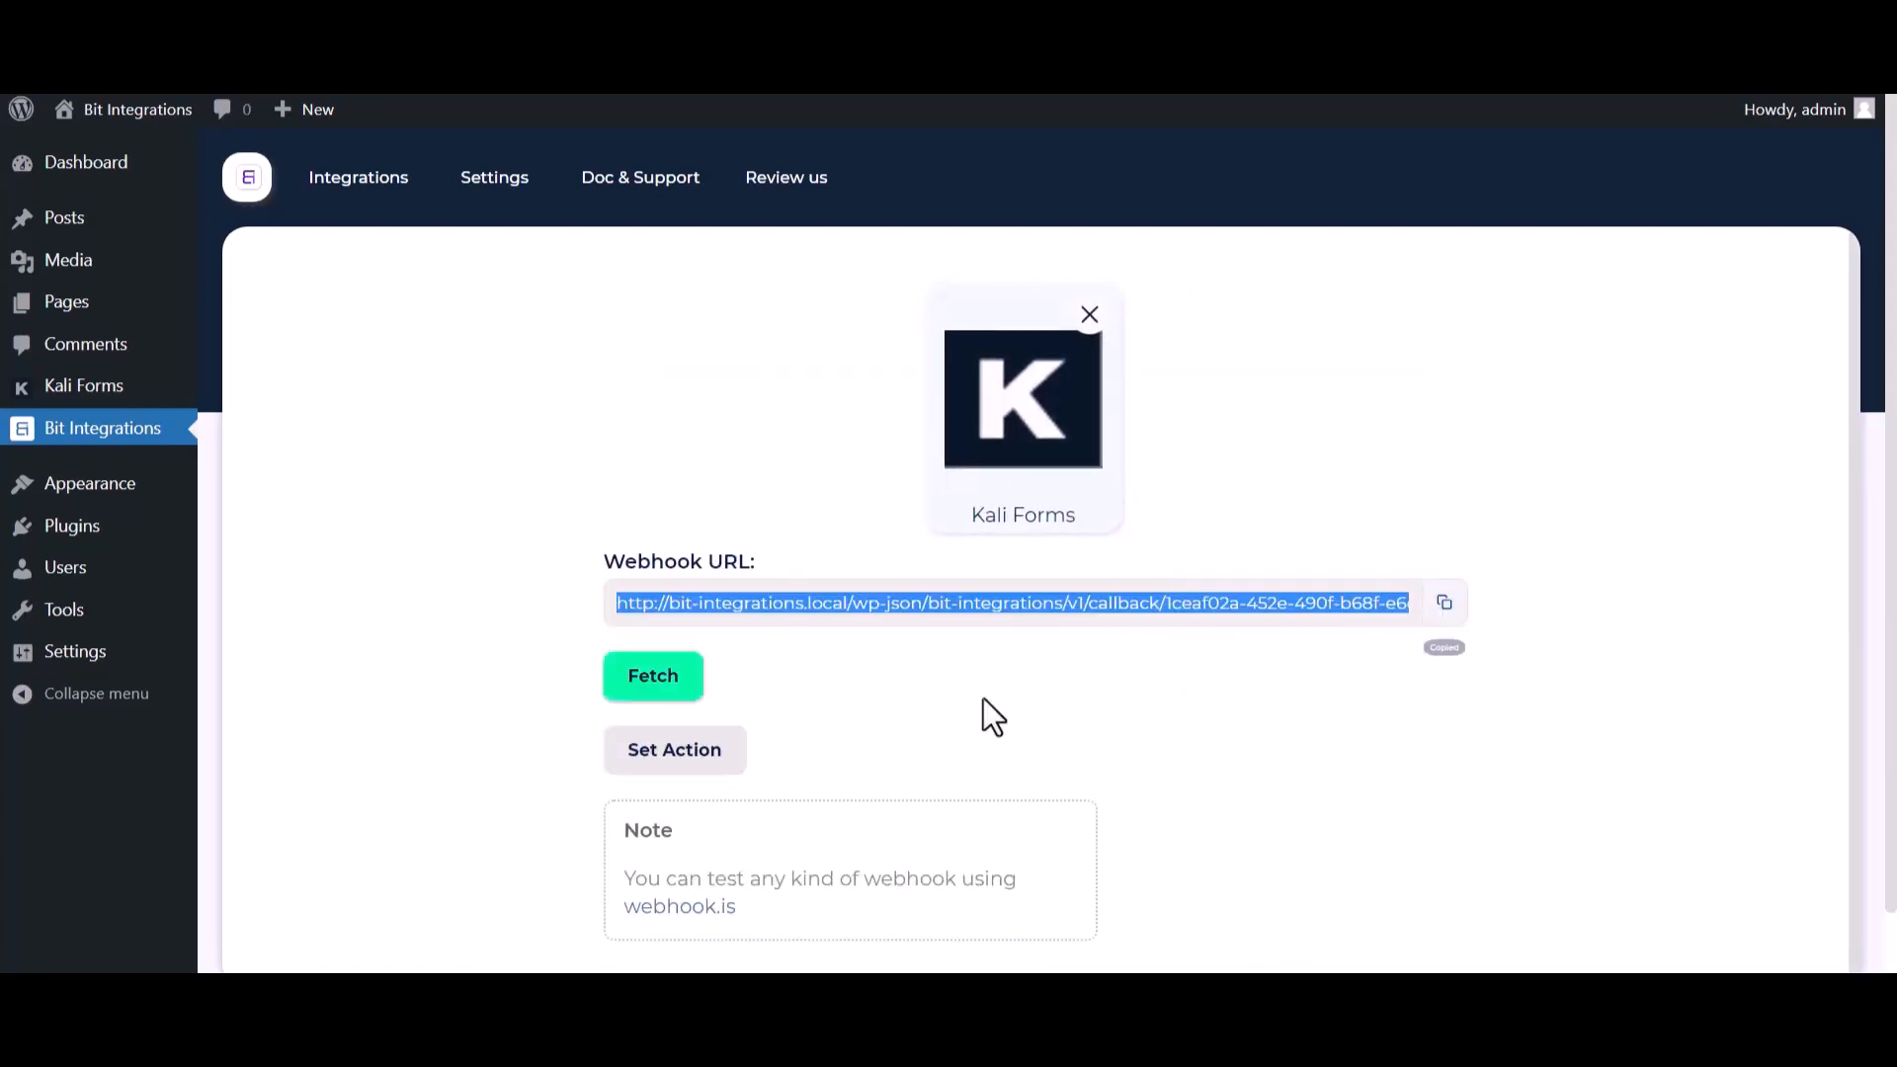
pyautogui.click(668, 696)
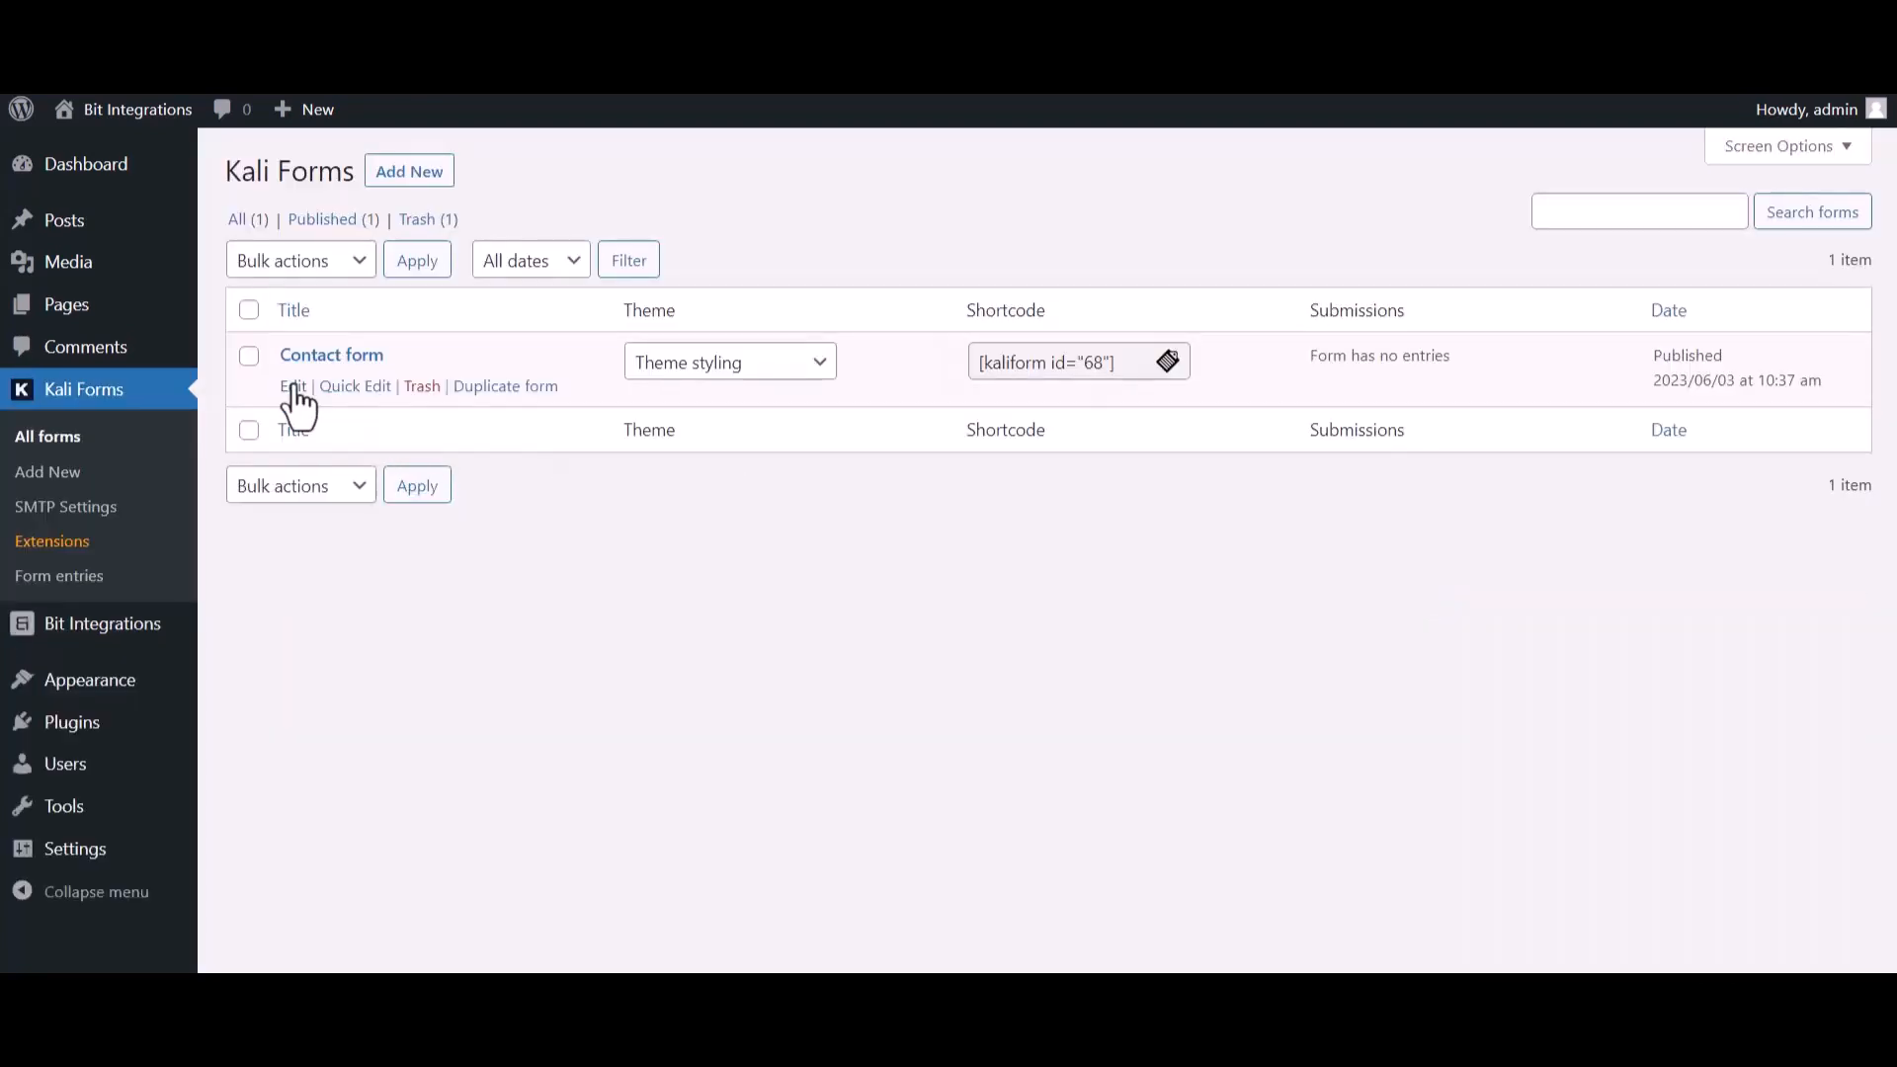
# - Open the Kali Forms Contact form for editing and create a webhook named Bit Integrations in its settings
pyautogui.click(297, 387)
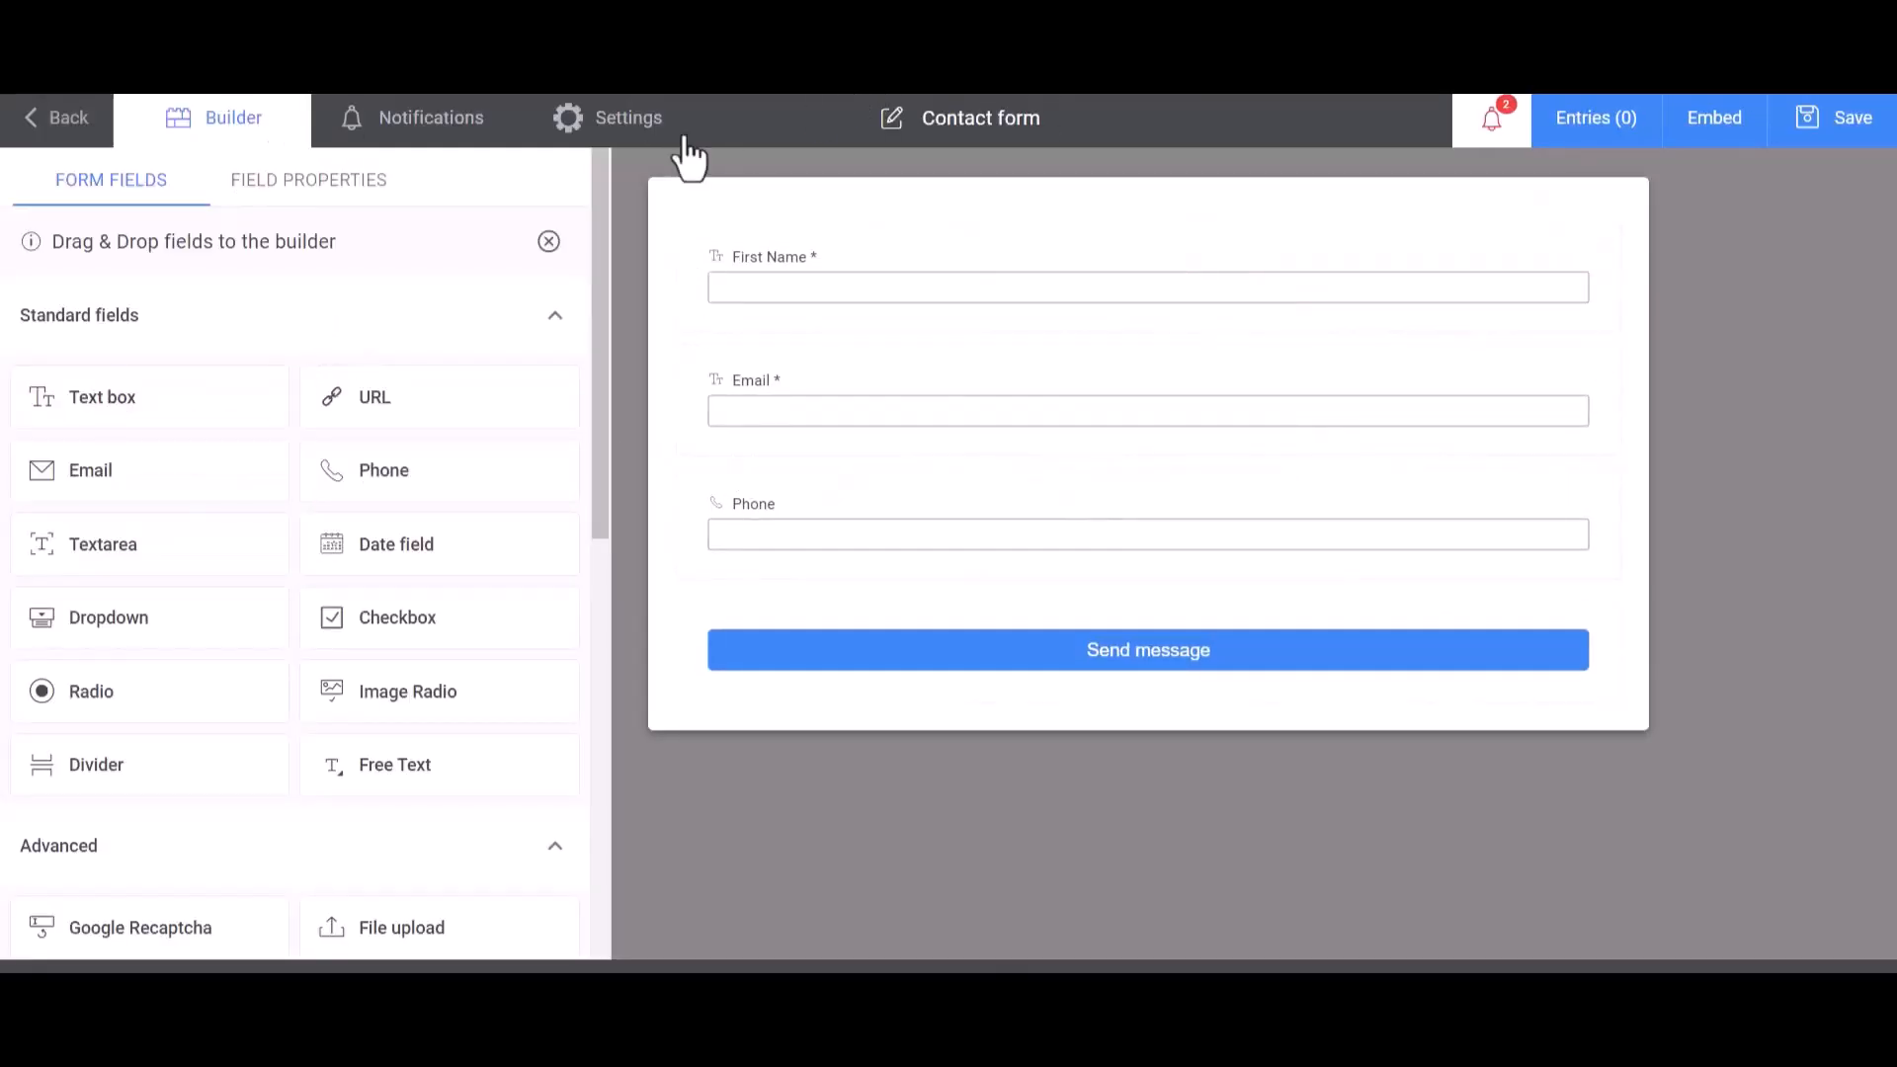
pyautogui.click(641, 134)
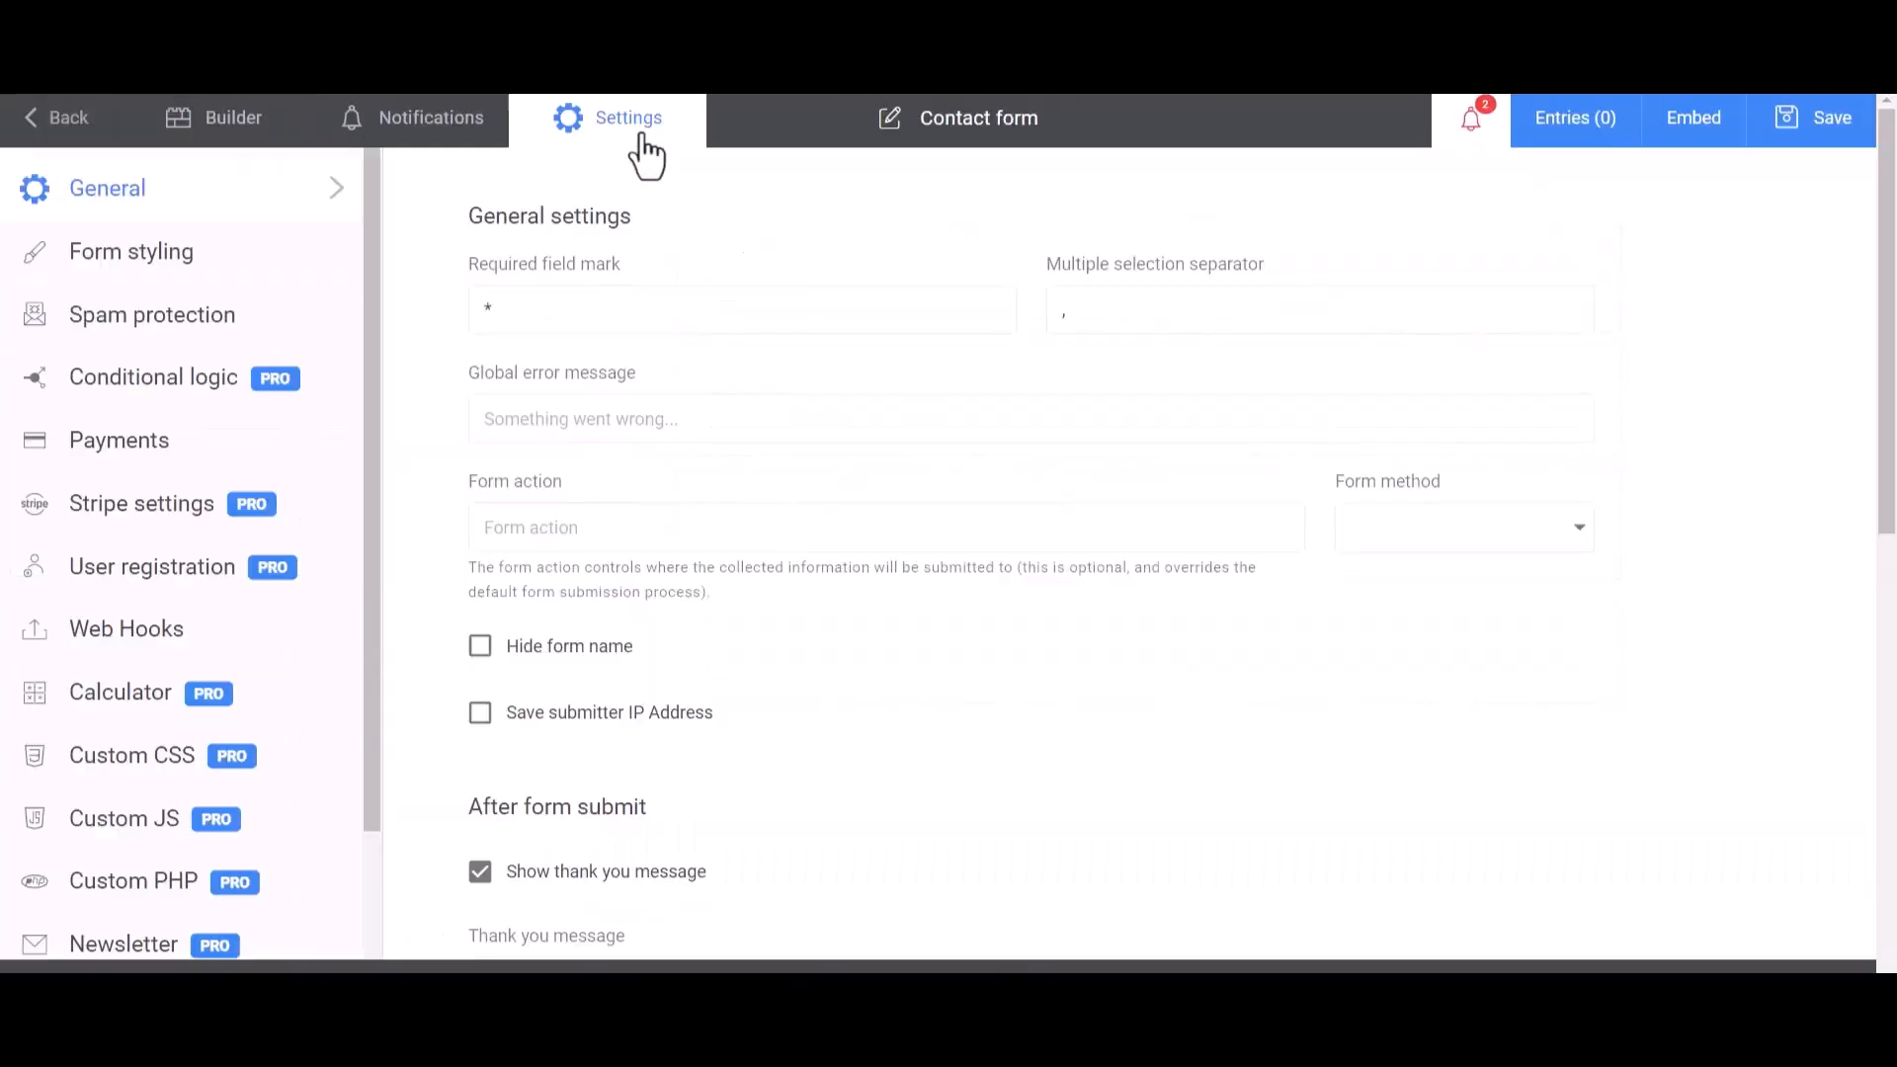
pyautogui.click(83, 643)
pyautogui.click(597, 314)
pyautogui.write('Bit Integrations')
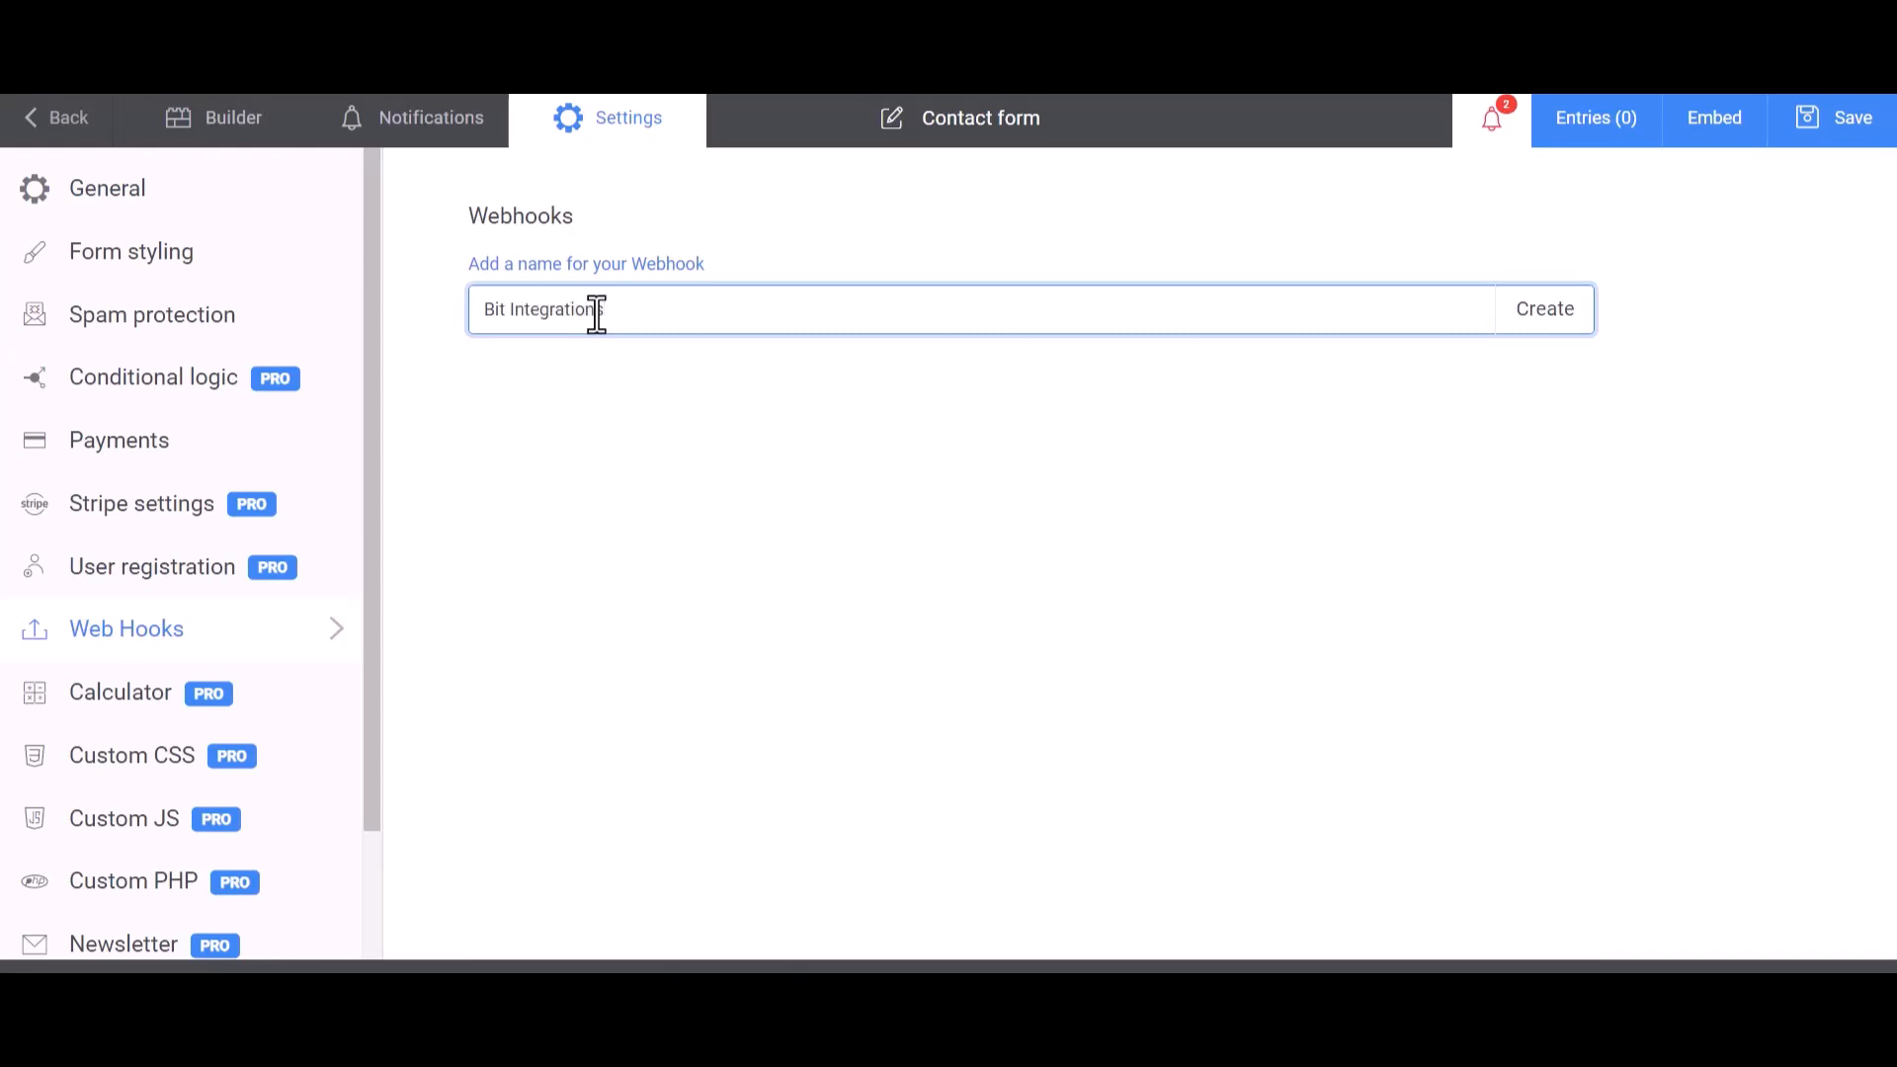
pyautogui.click(1556, 330)
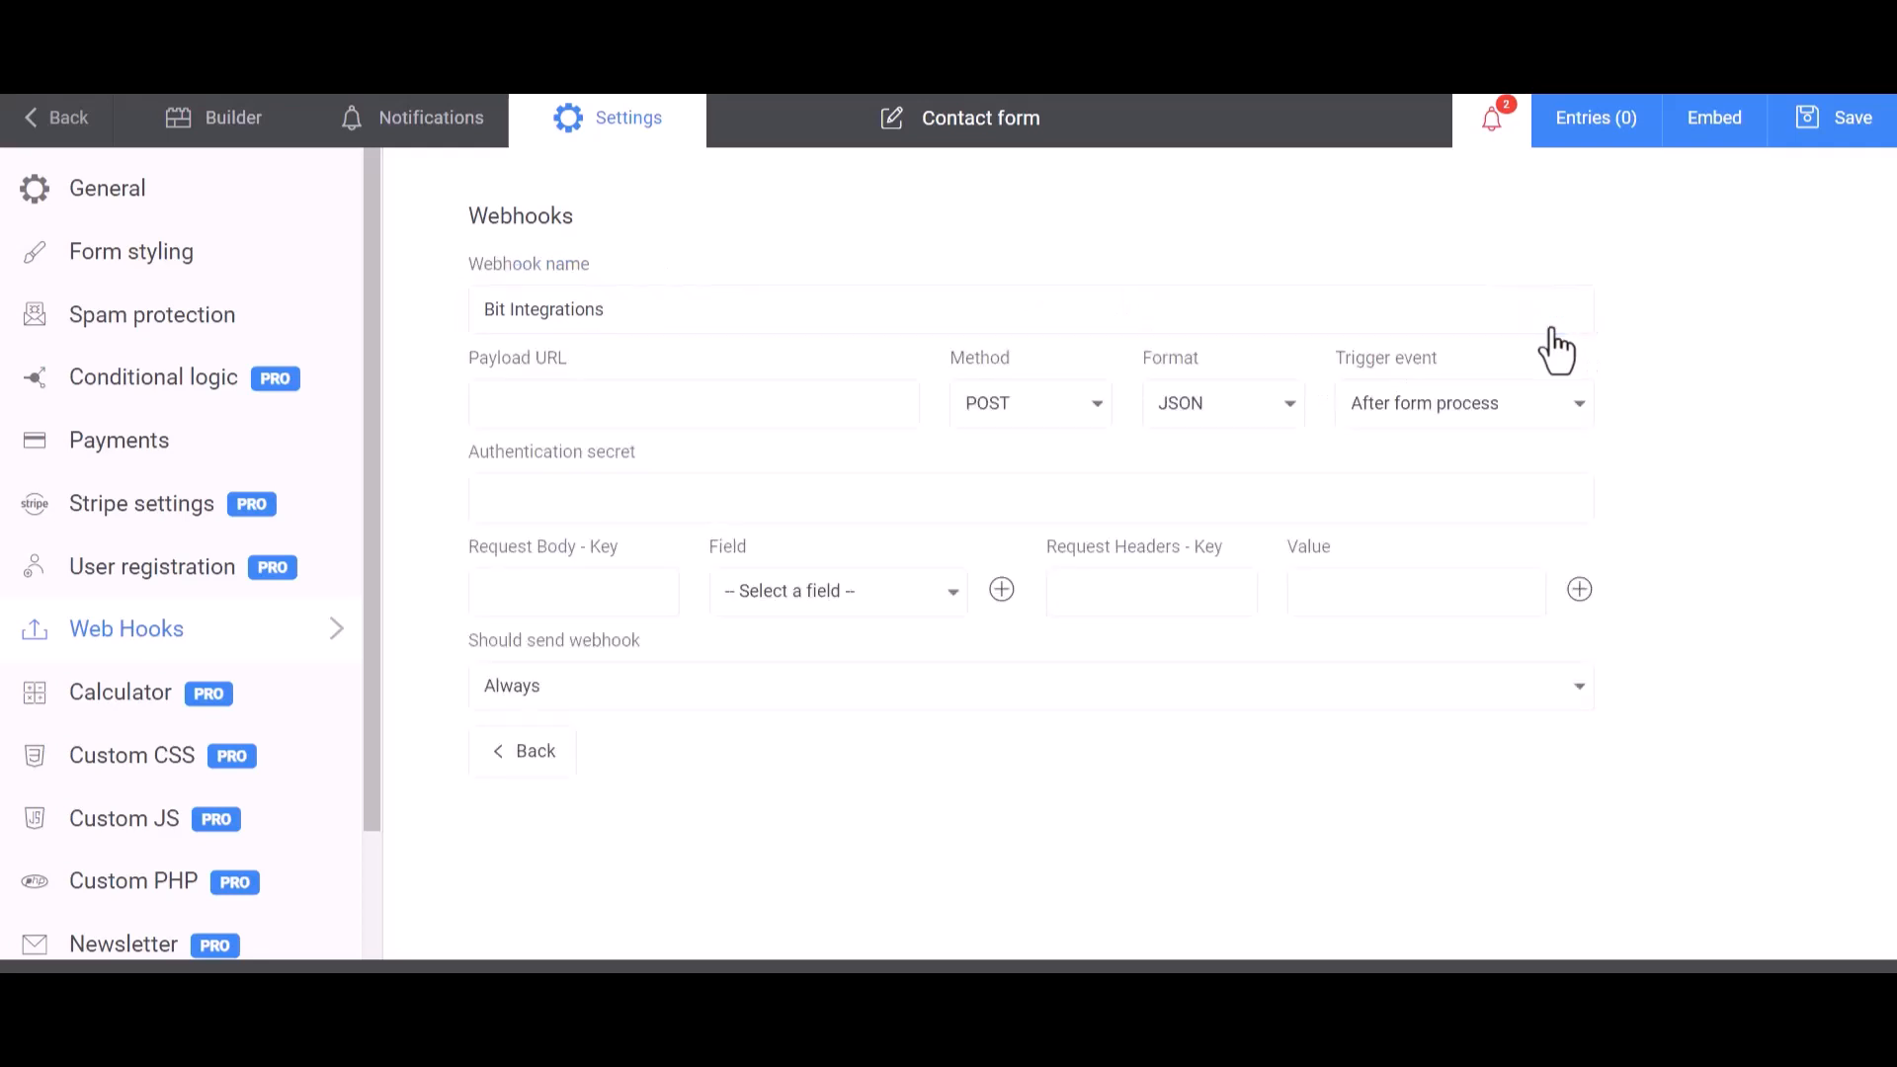
# - Paste the copied URL as the webhook's payload URL and map the request body key Name to the First Name field
pyautogui.click(595, 403)
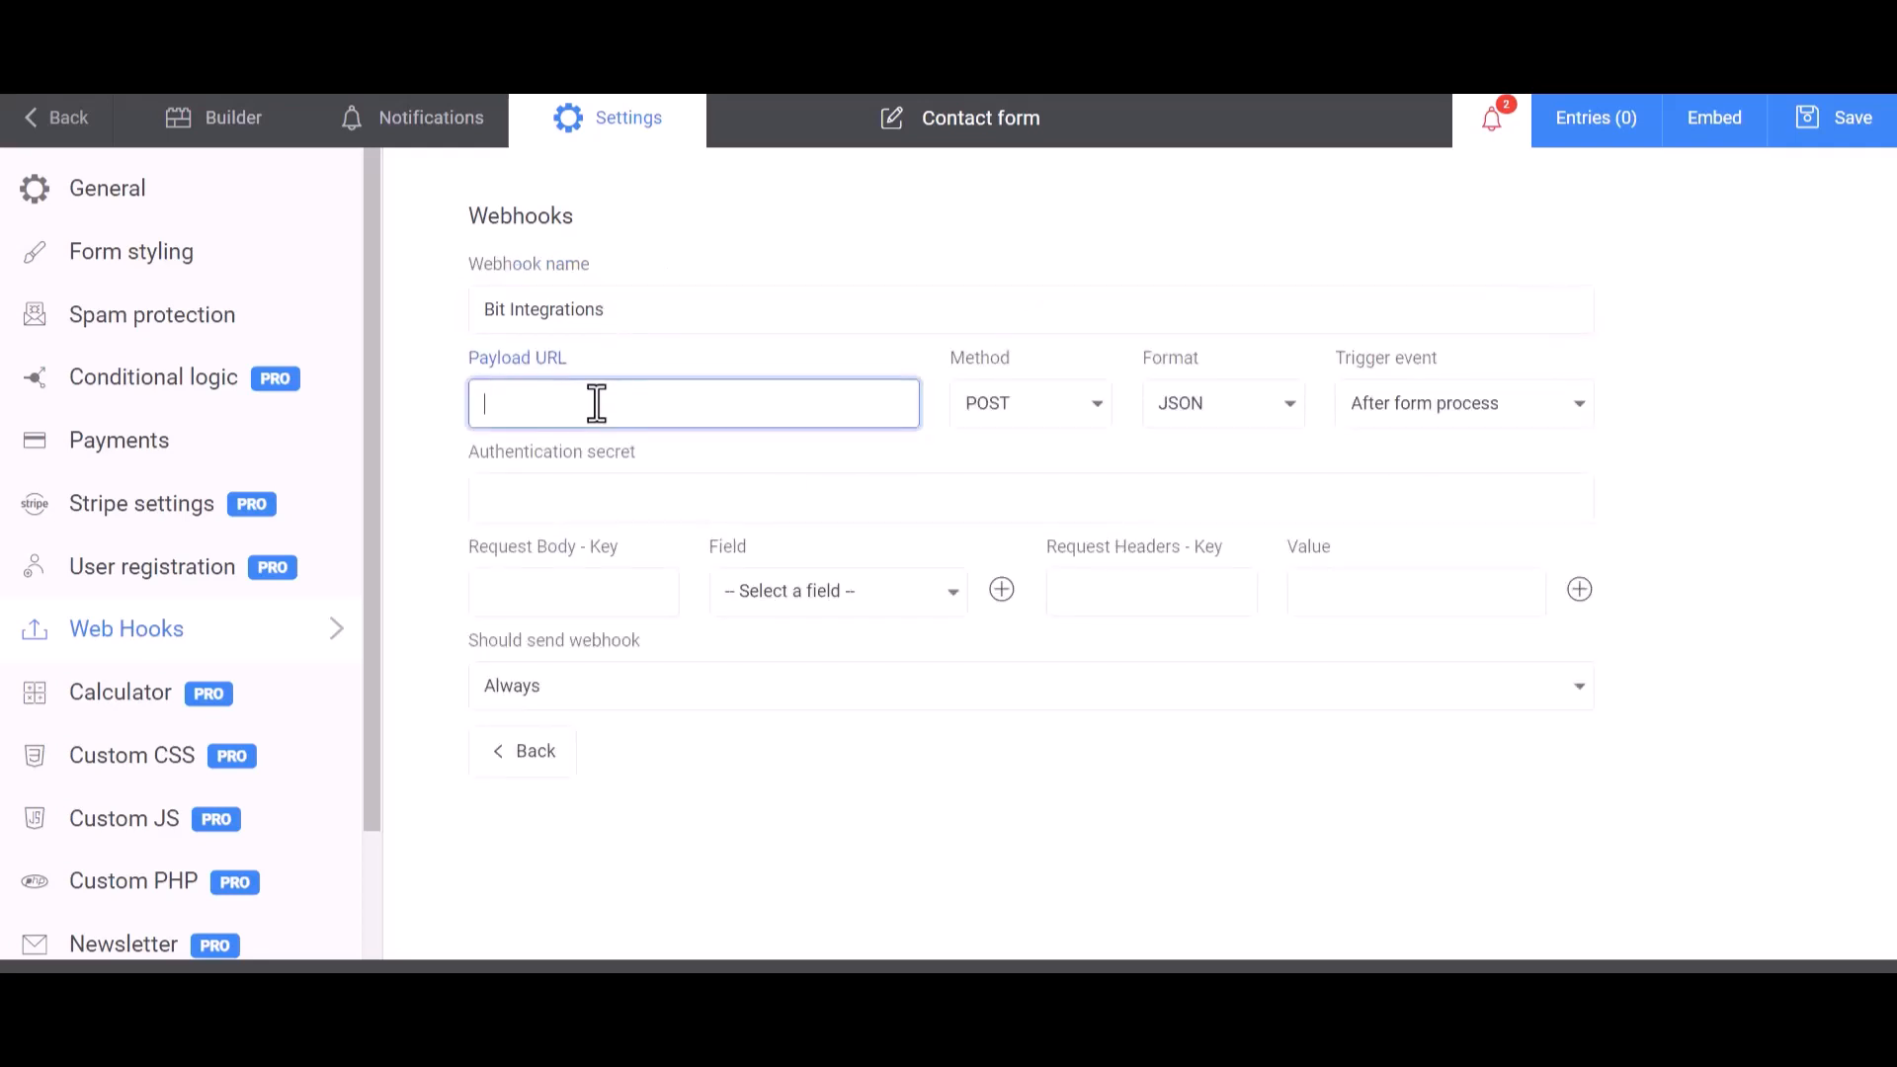
pyautogui.hotkey('ctrl', 'v')
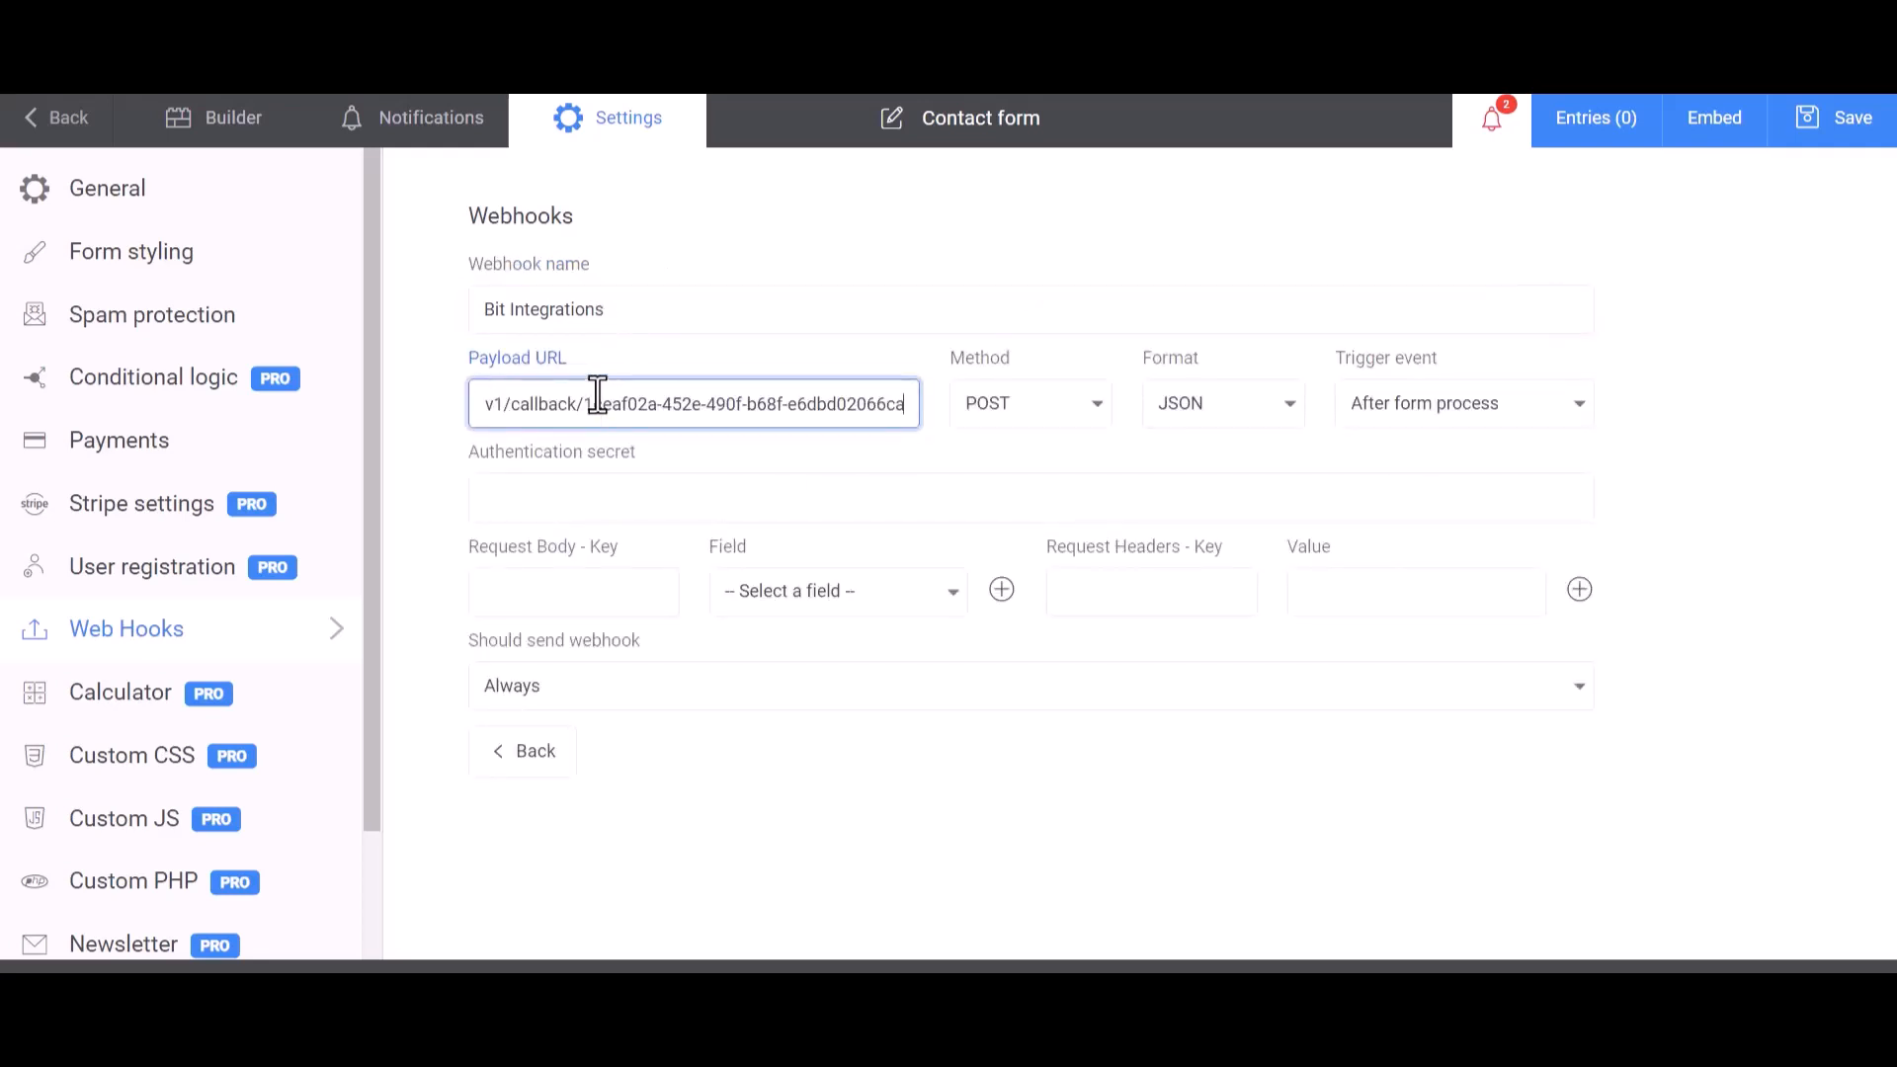
pyautogui.click(602, 593)
pyautogui.click(790, 591)
pyautogui.click(799, 642)
pyautogui.click(620, 596)
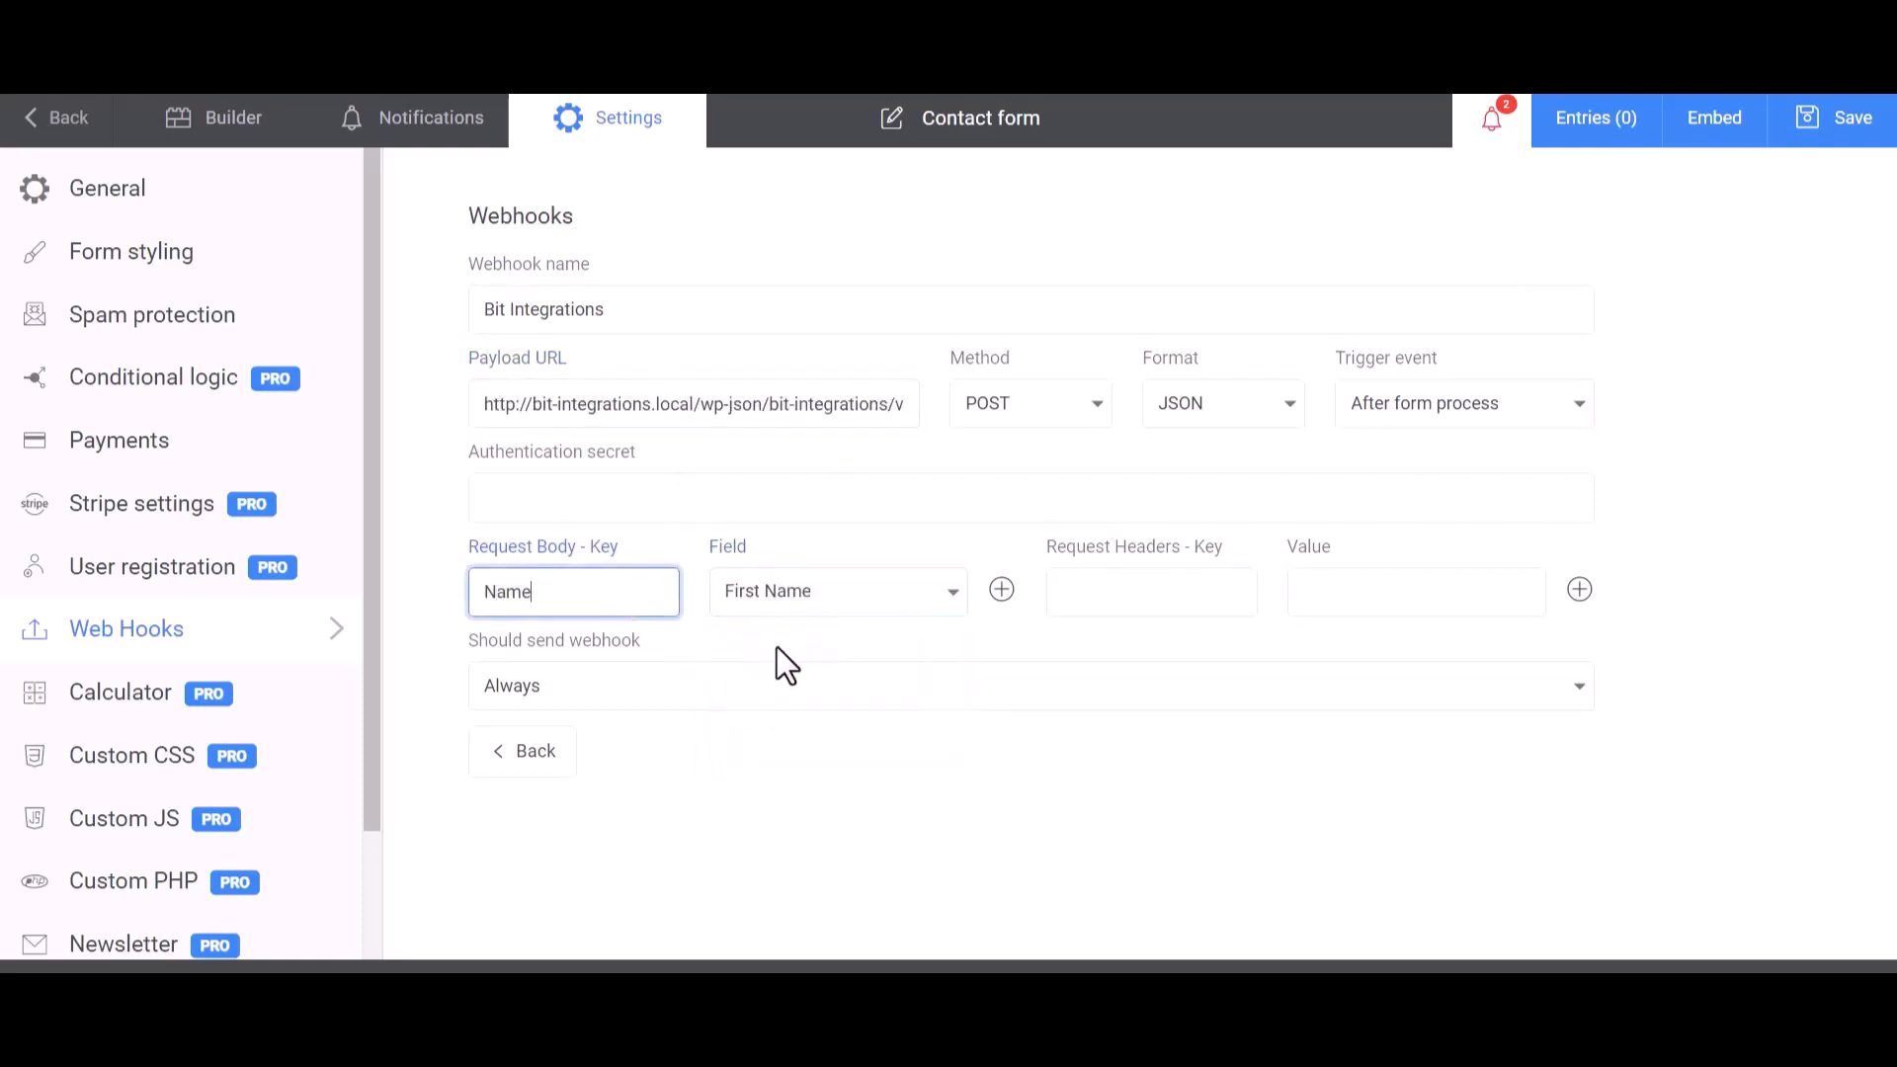
# - Add two more request body keys, Email and Phone, mapped to the form's Email and Phone fields
pyautogui.click(1002, 590)
pyautogui.click(834, 658)
pyautogui.click(754, 745)
pyautogui.click(636, 660)
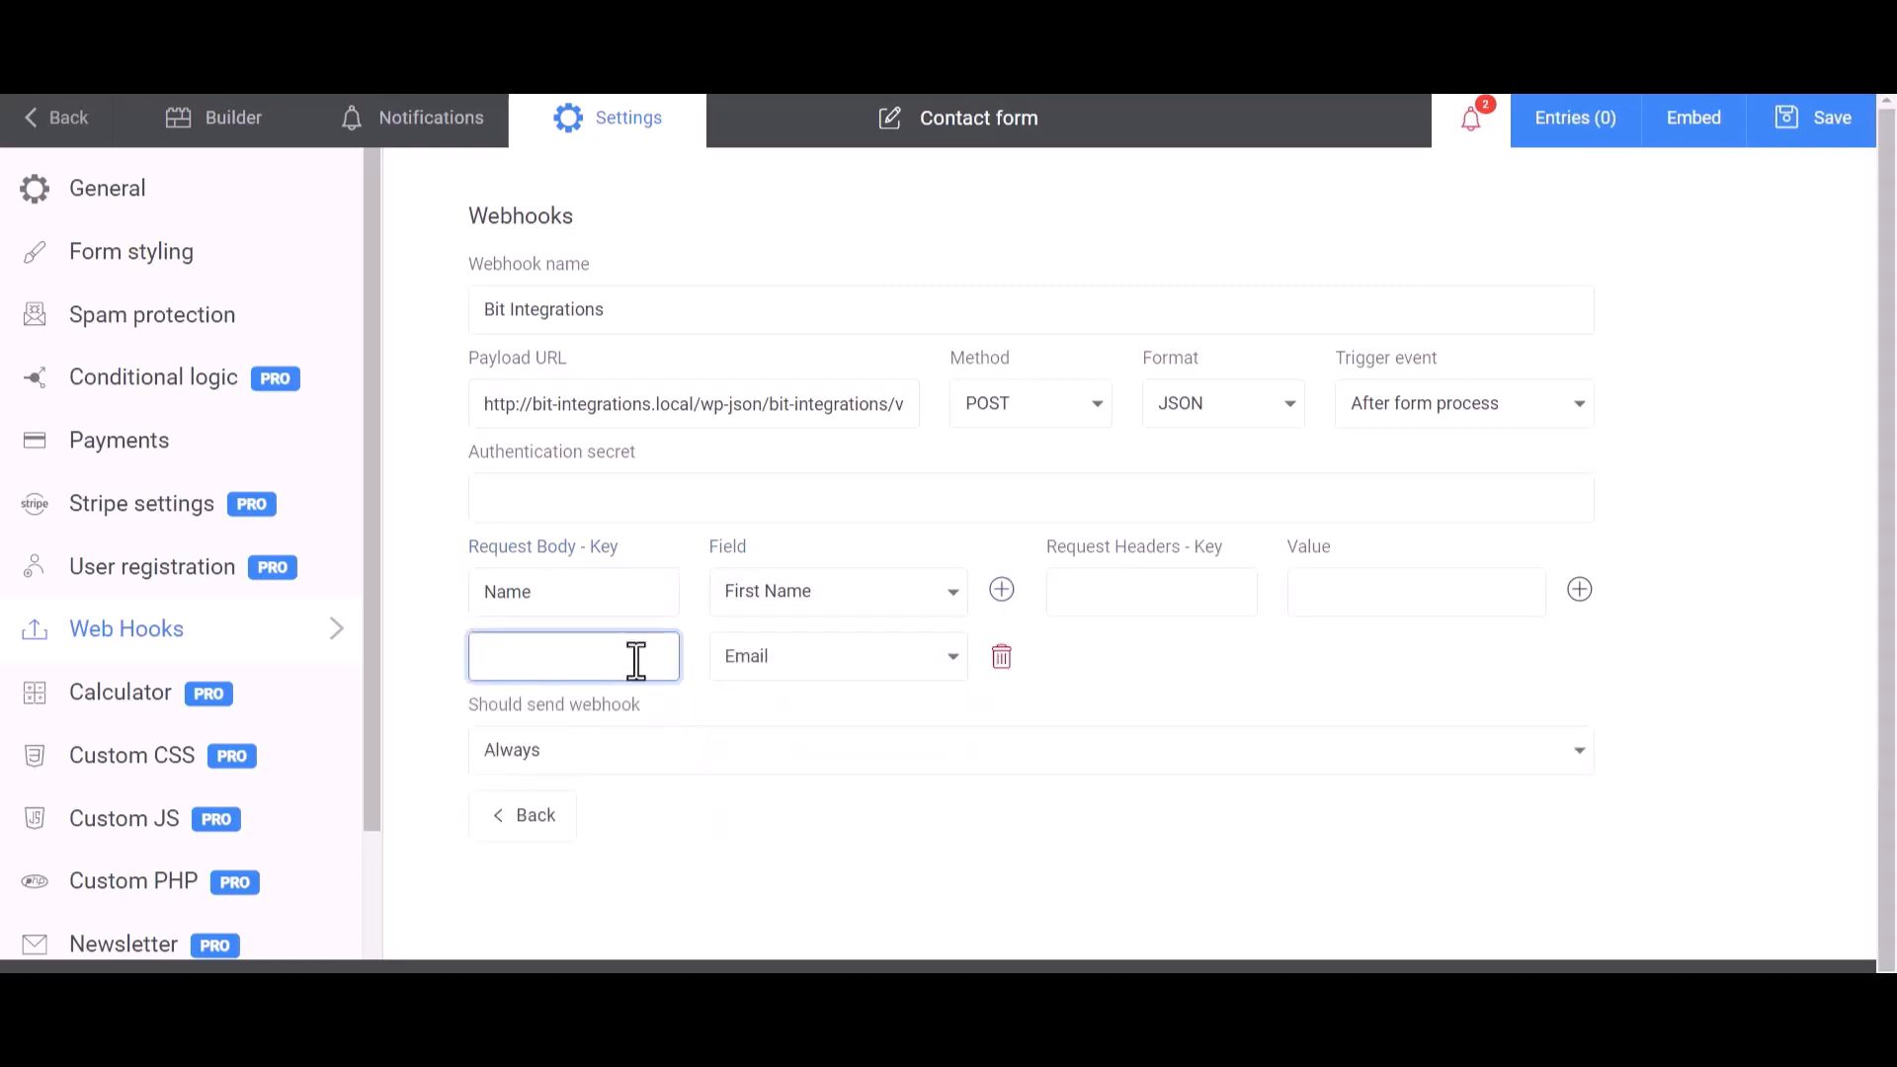
pyautogui.click(1002, 590)
pyautogui.click(834, 726)
pyautogui.click(780, 854)
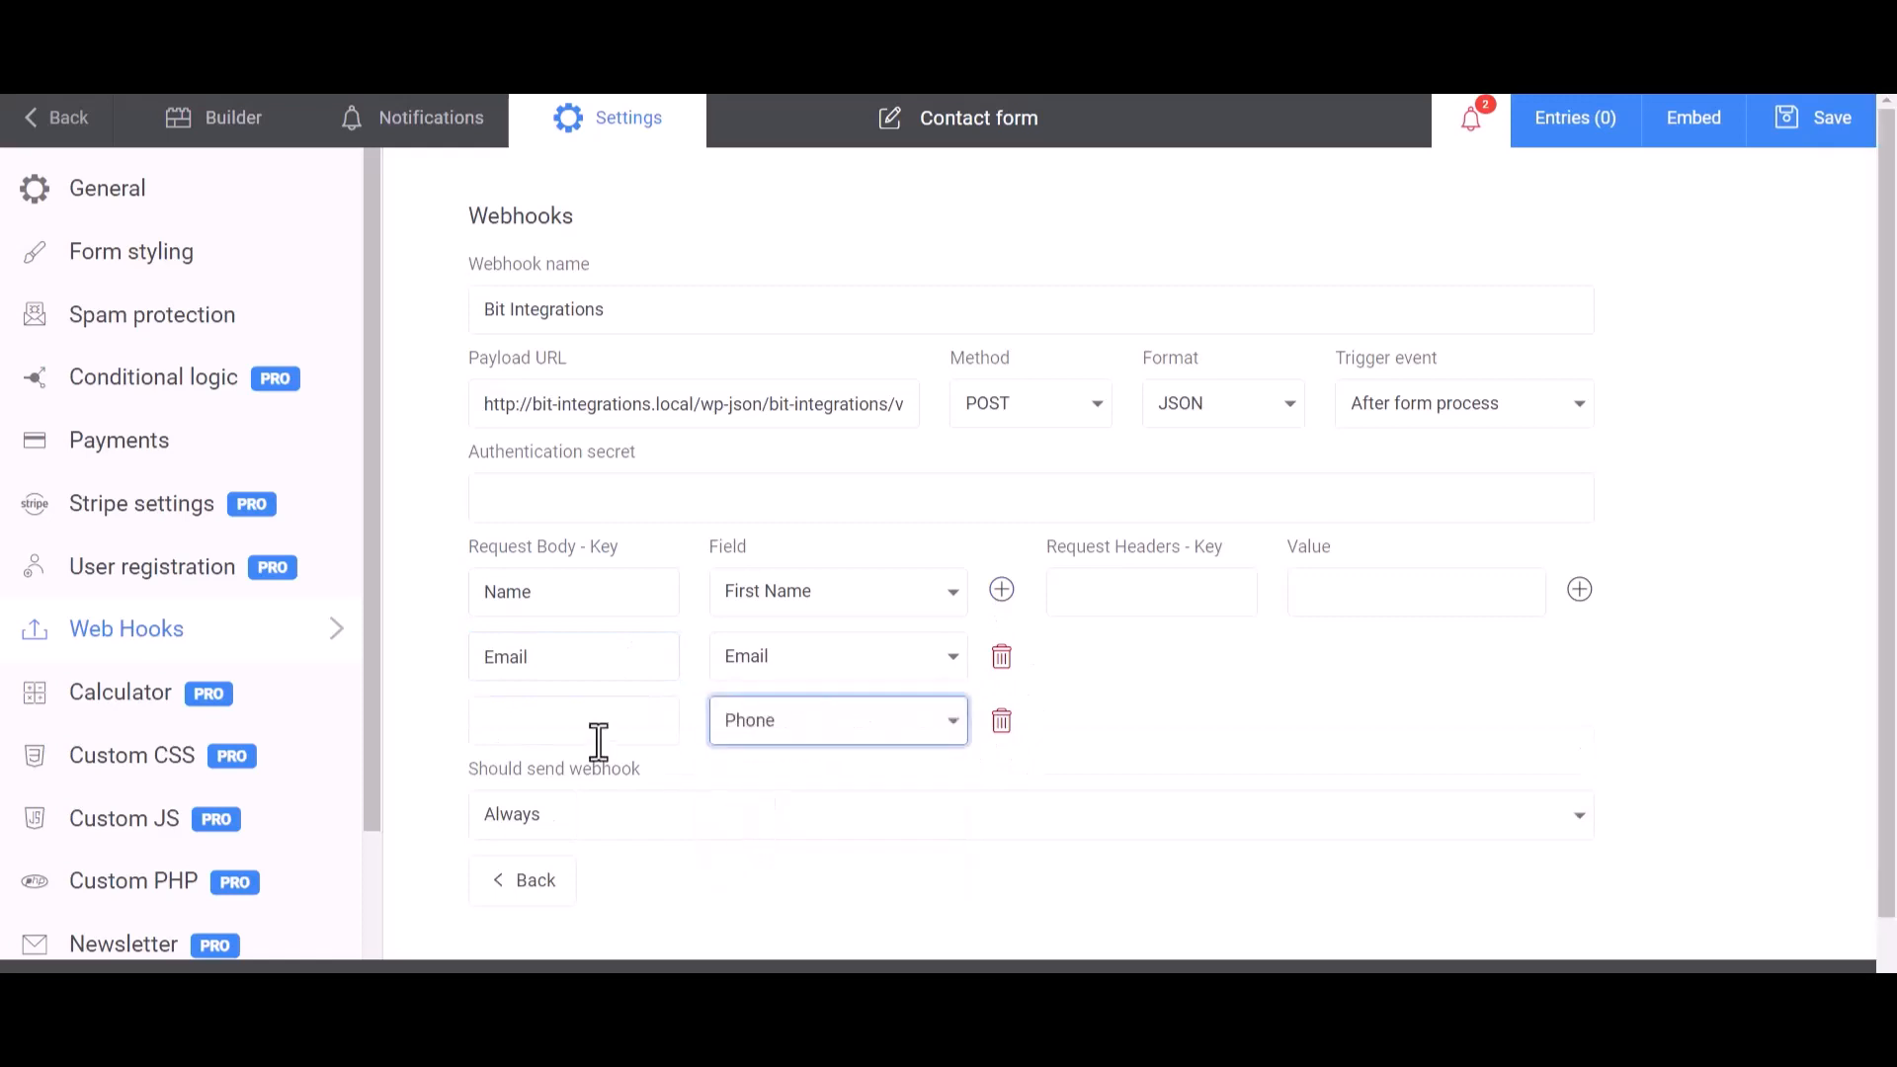
pyautogui.click(597, 736)
pyautogui.write('Phone')
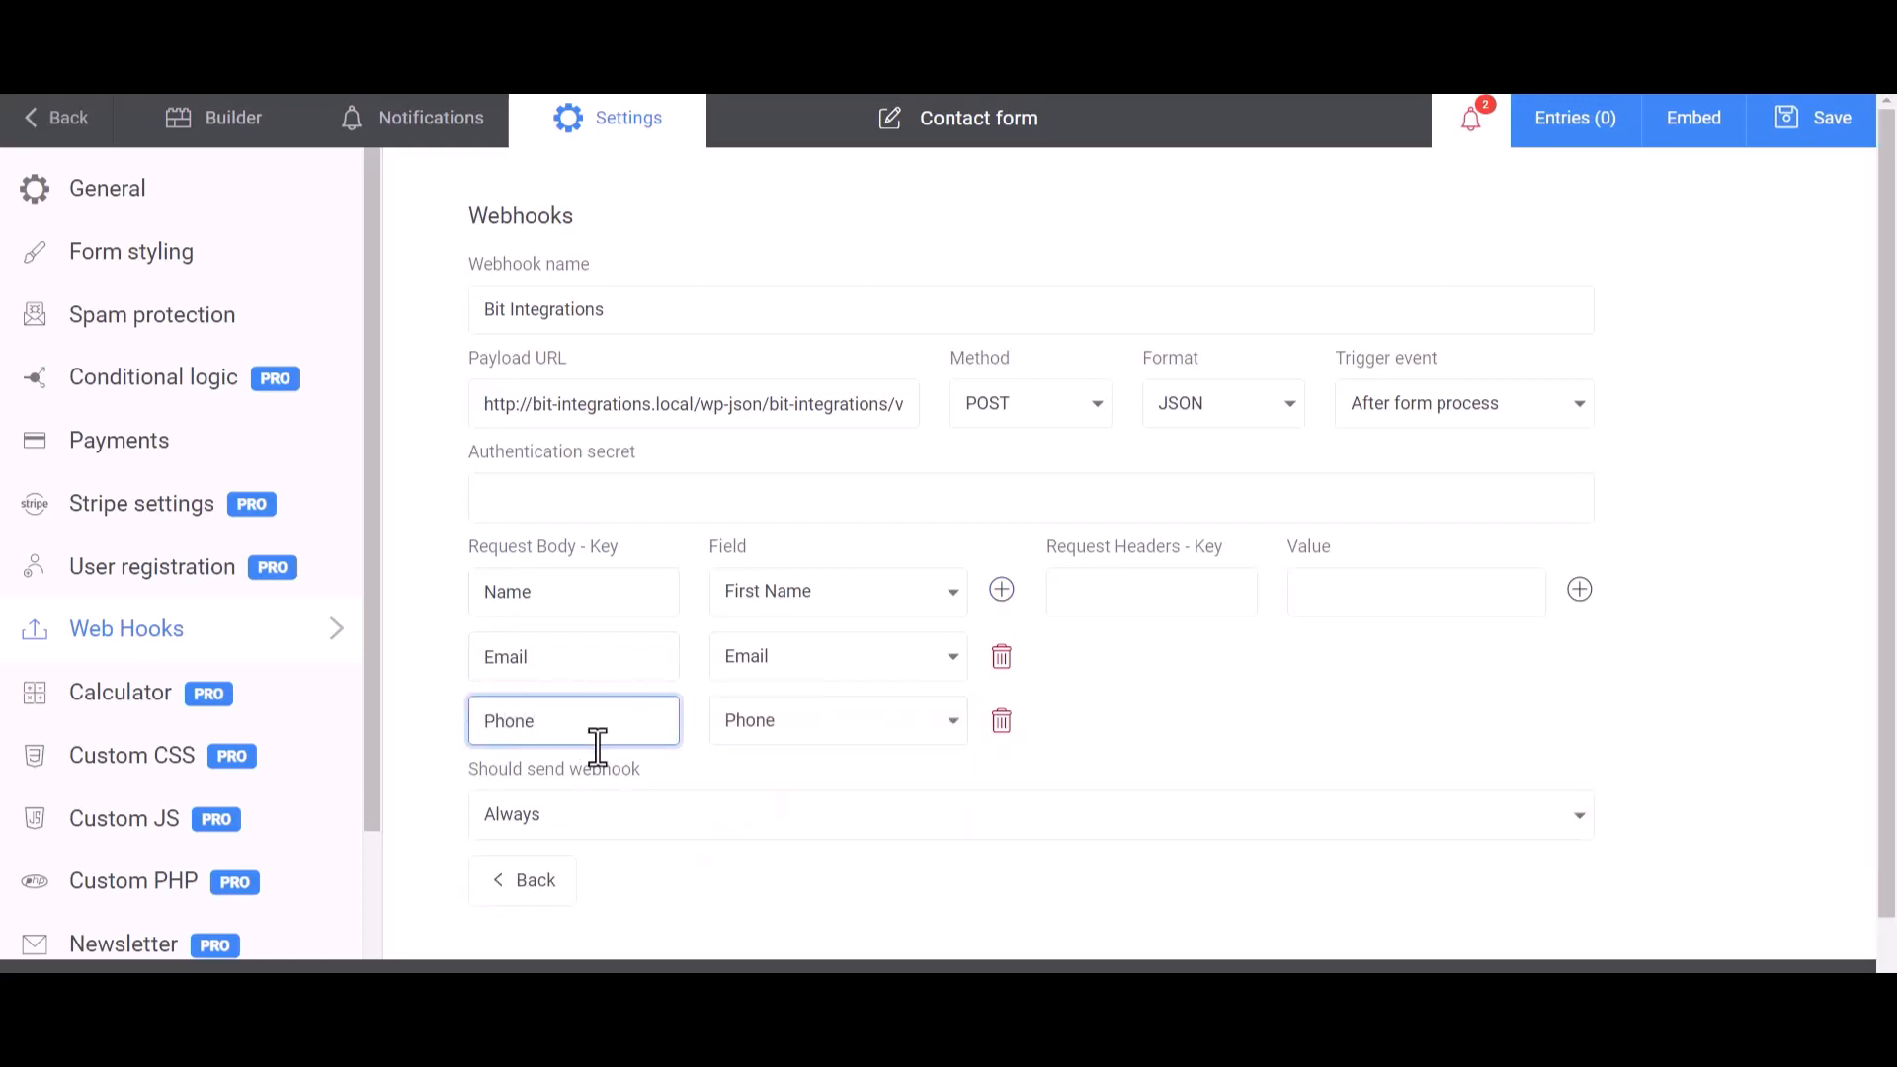
# - Save the form and run a test of the Bit Integrations webhook
pyautogui.click(1264, 680)
pyautogui.scroll(-2, 1193, 678)
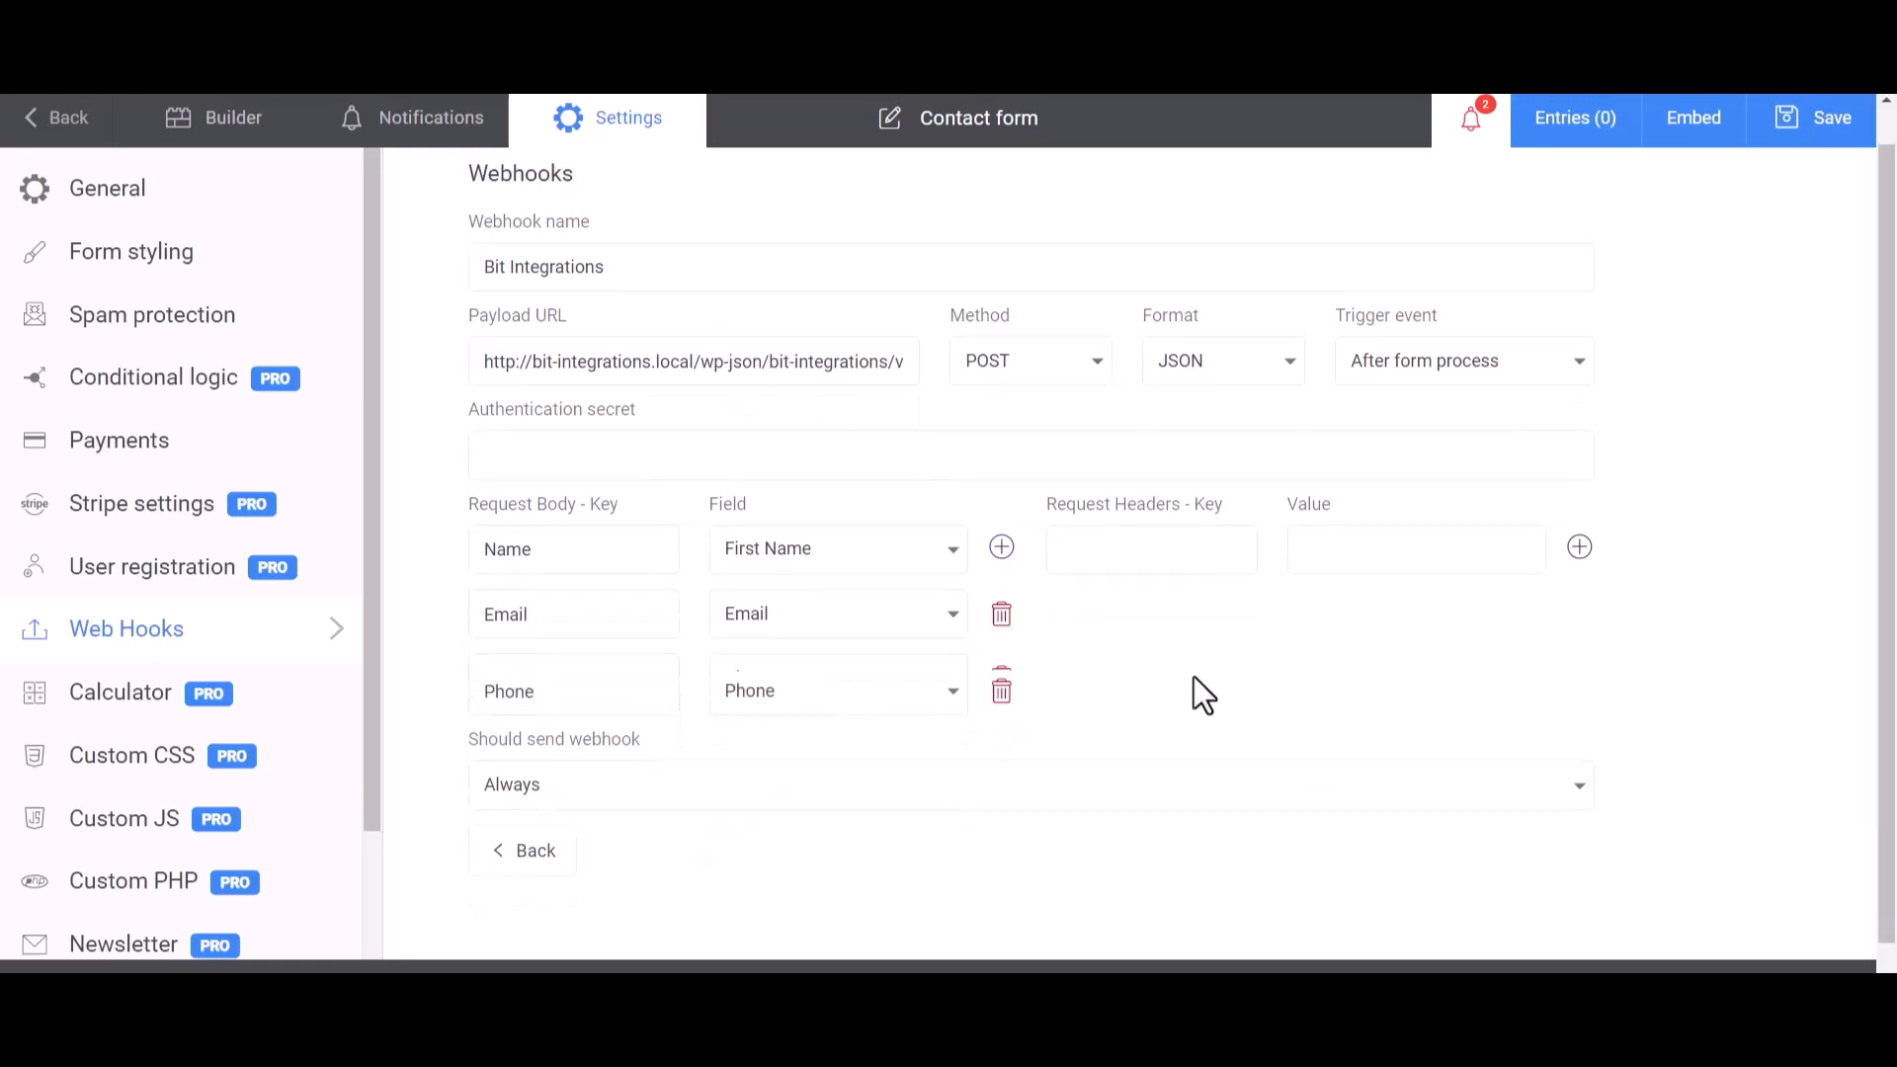
pyautogui.click(1822, 130)
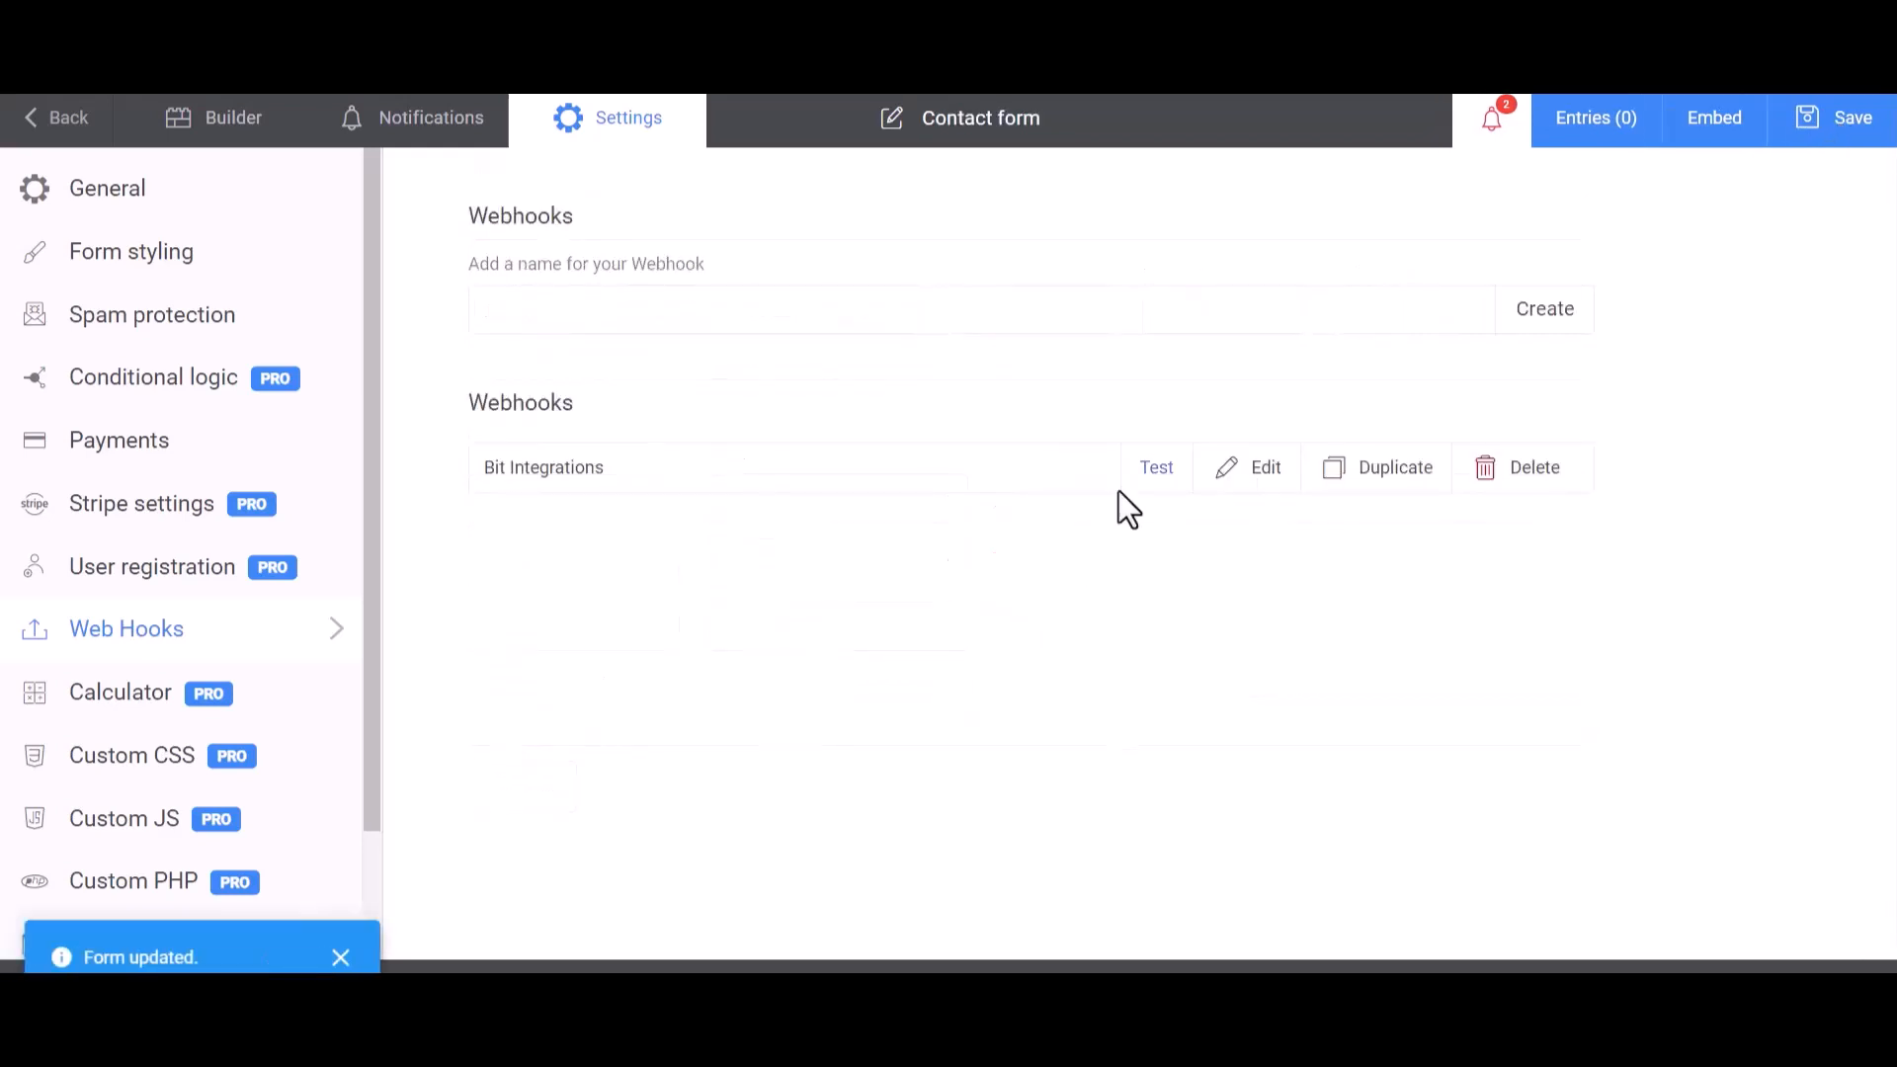
pyautogui.click(1158, 471)
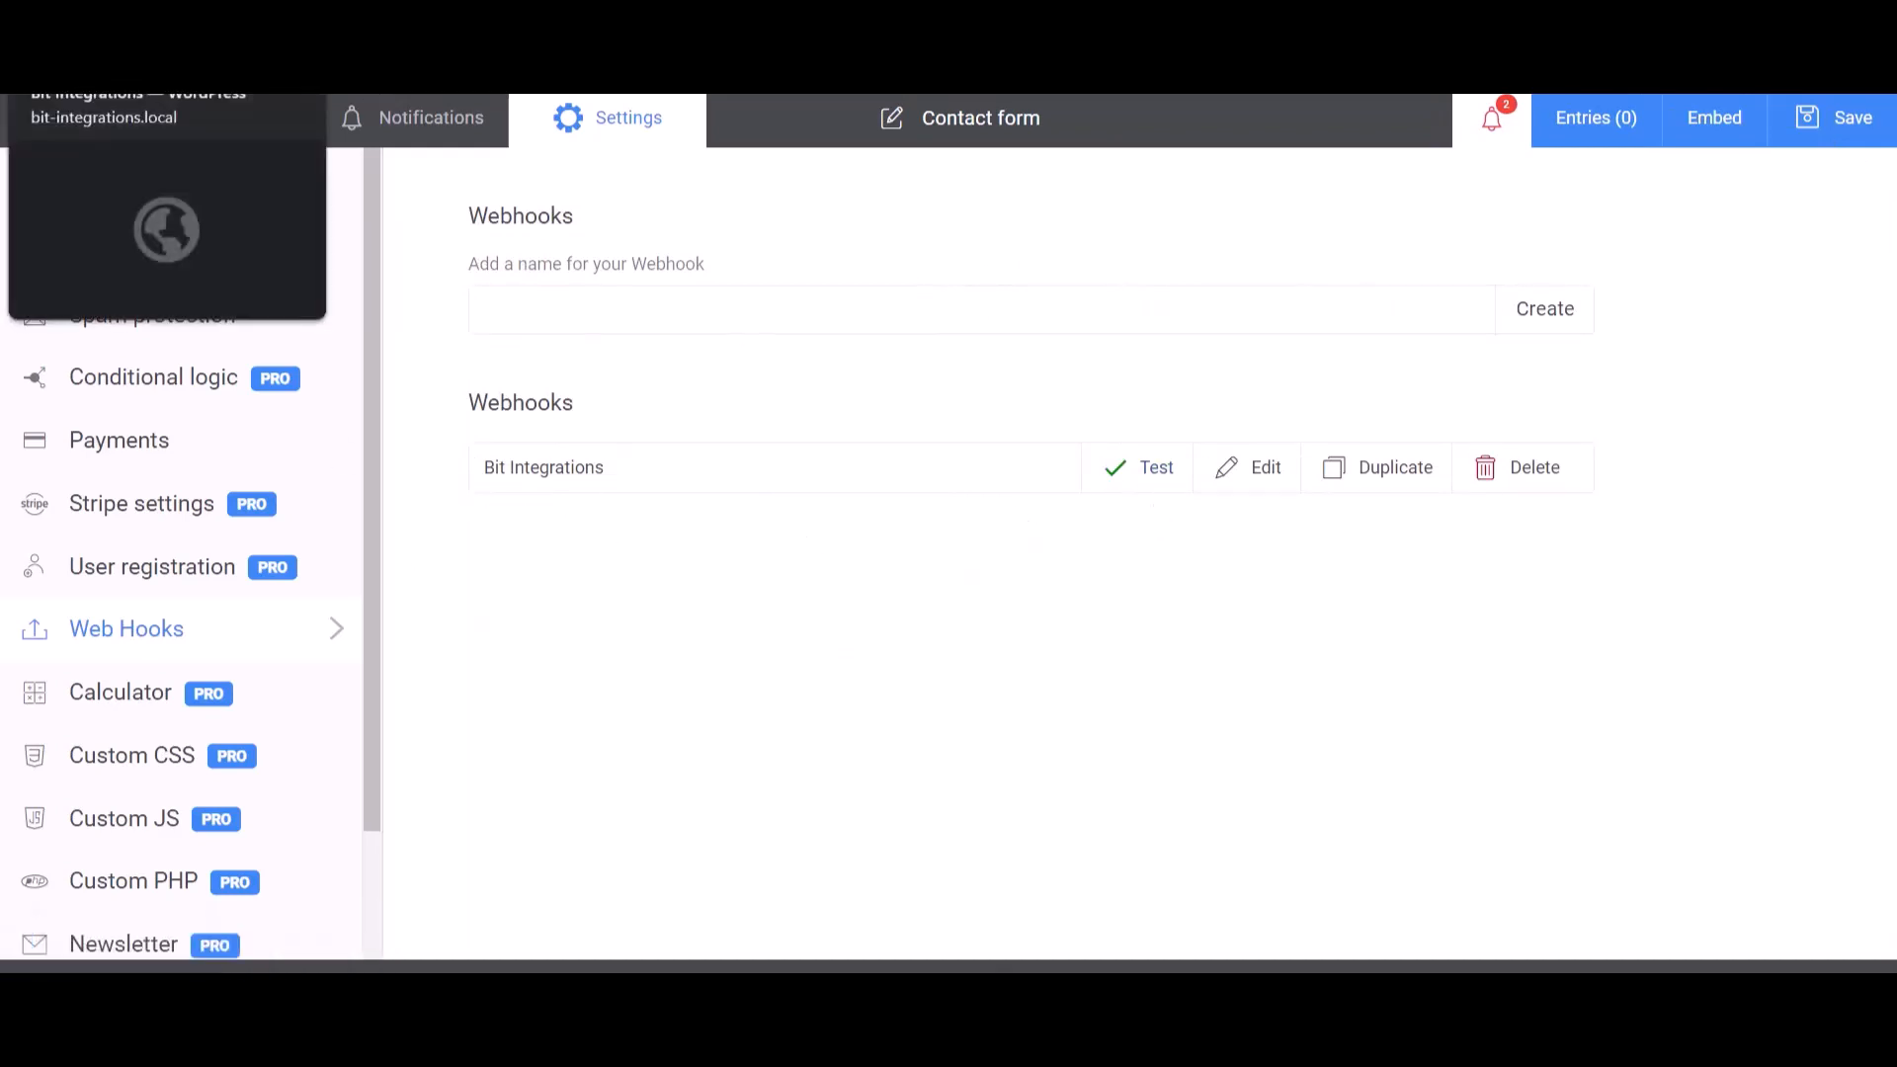
# - Return to the Bit Integrations page, review the fetched webhook response fields and proceed to setting the action
pyautogui.click(139, 25)
pyautogui.scroll(-10, 960, 826)
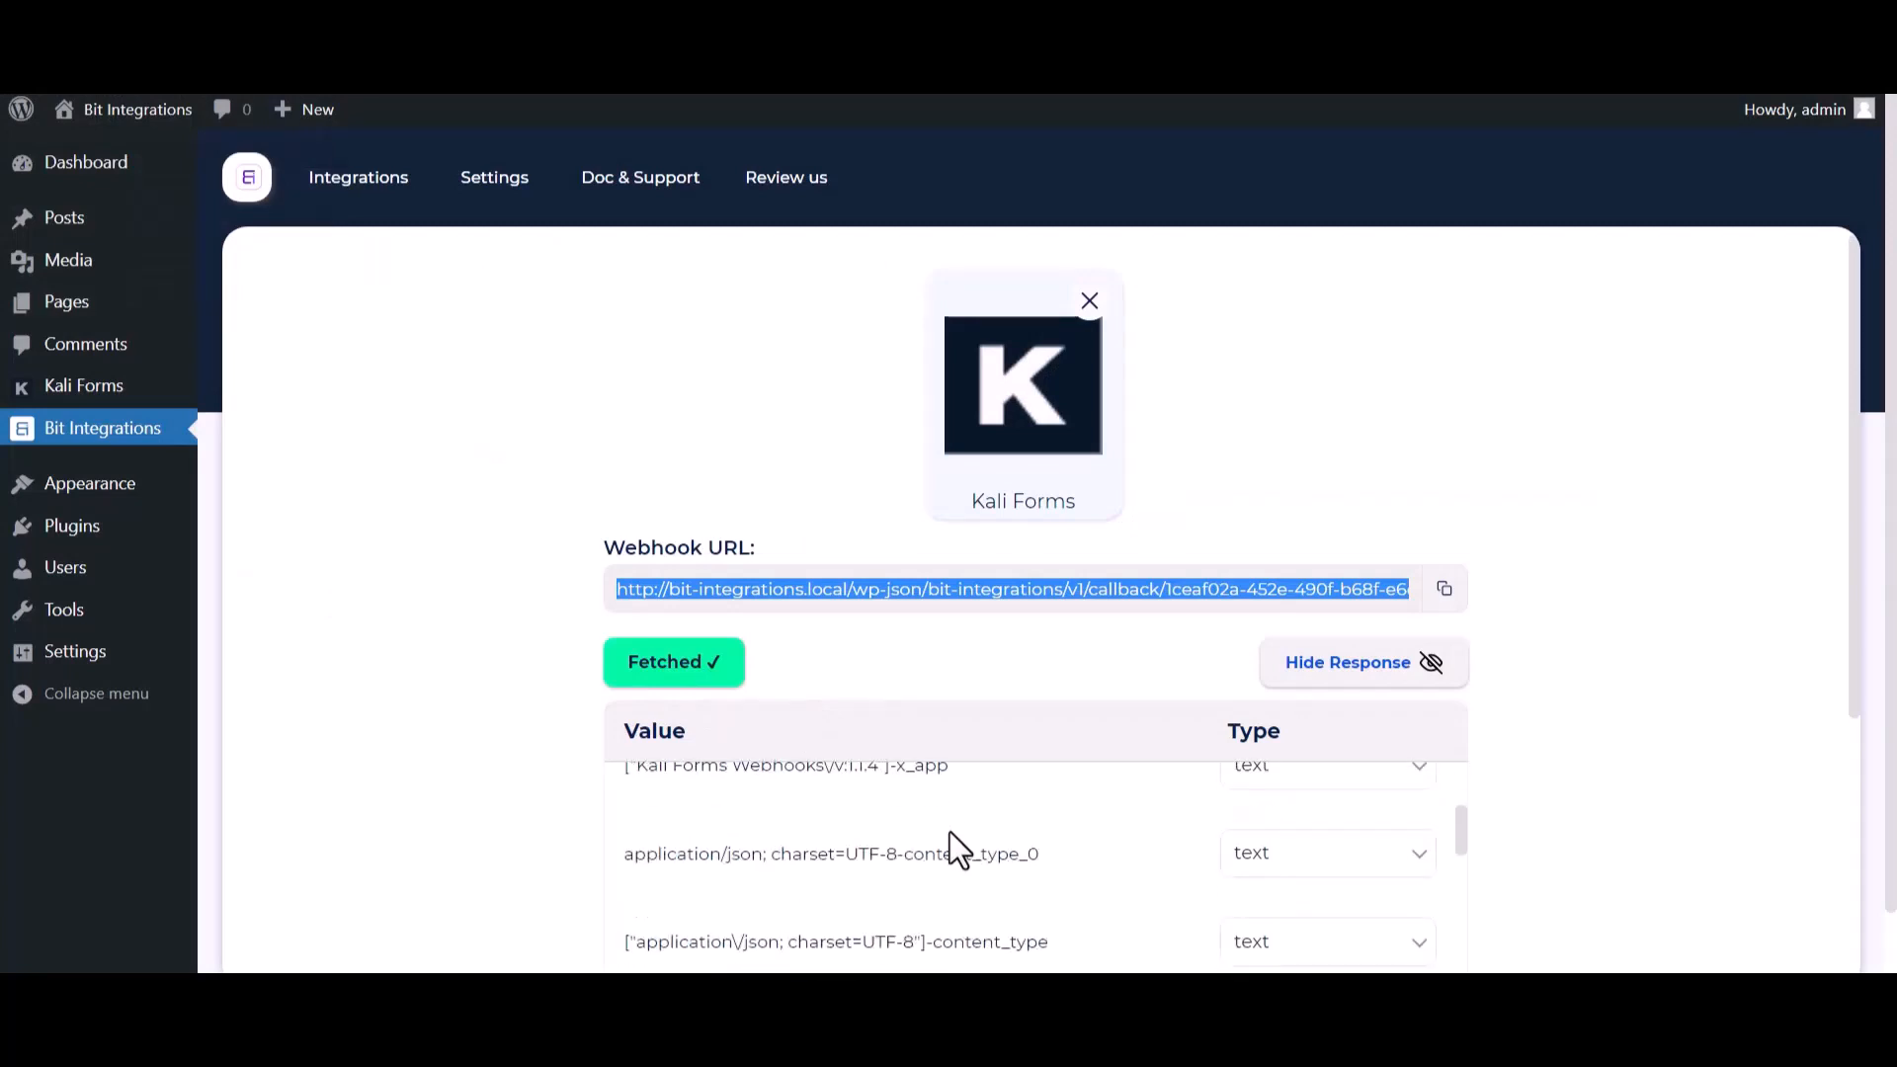
pyautogui.scroll(-3, 830, 911)
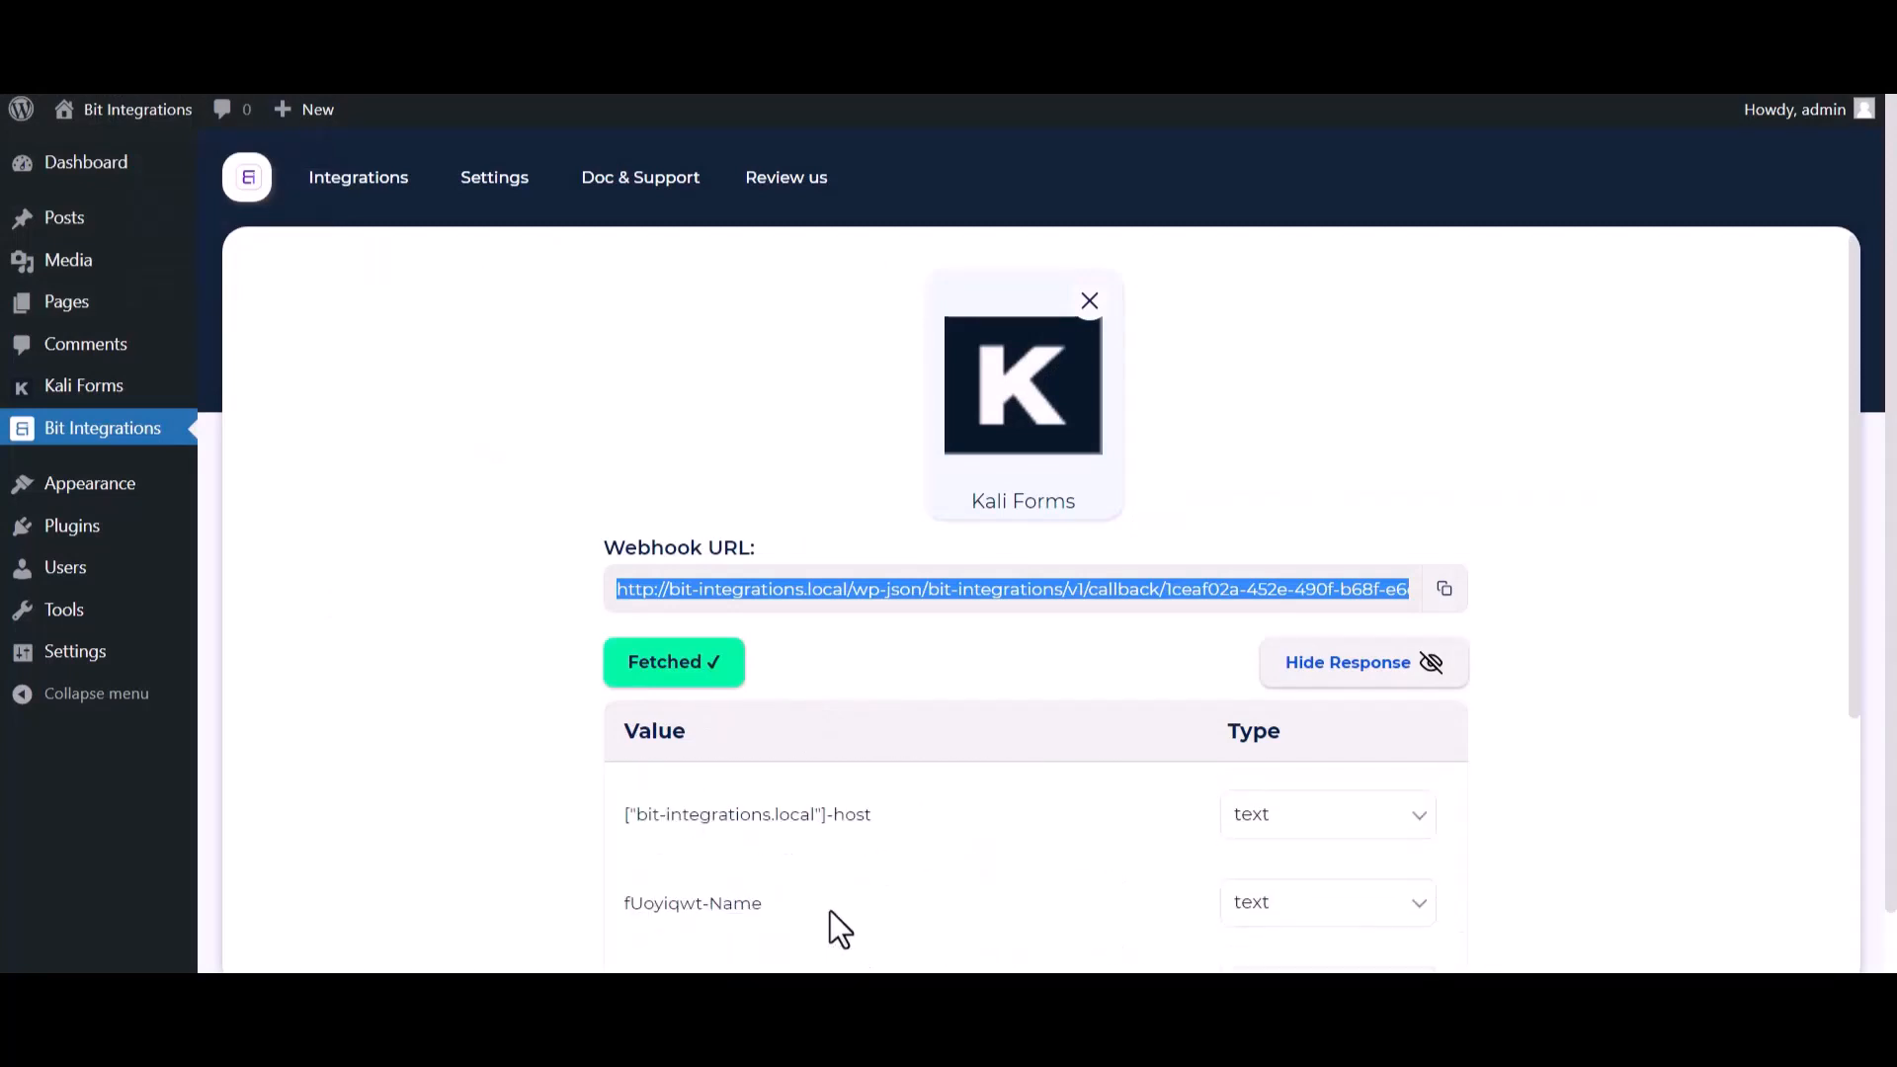
pyautogui.scroll(-5, 457, 775)
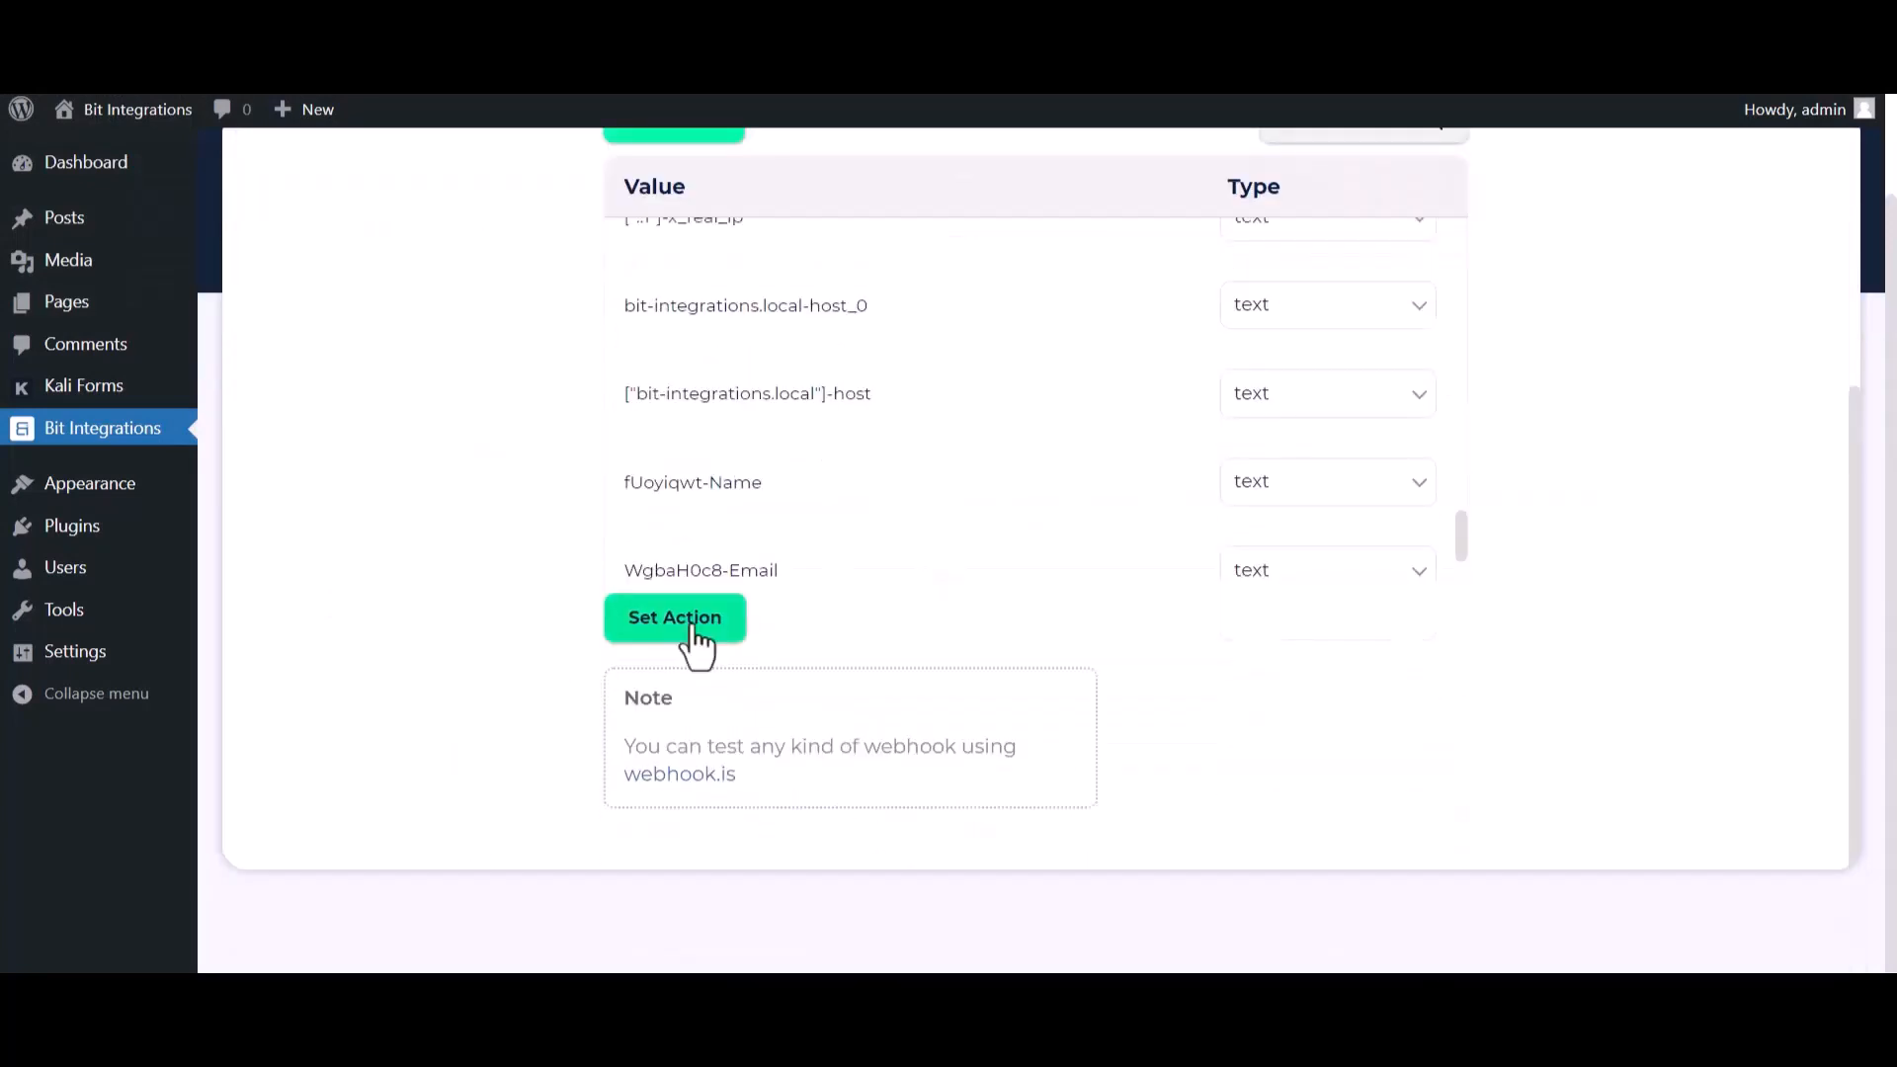
pyautogui.click(687, 623)
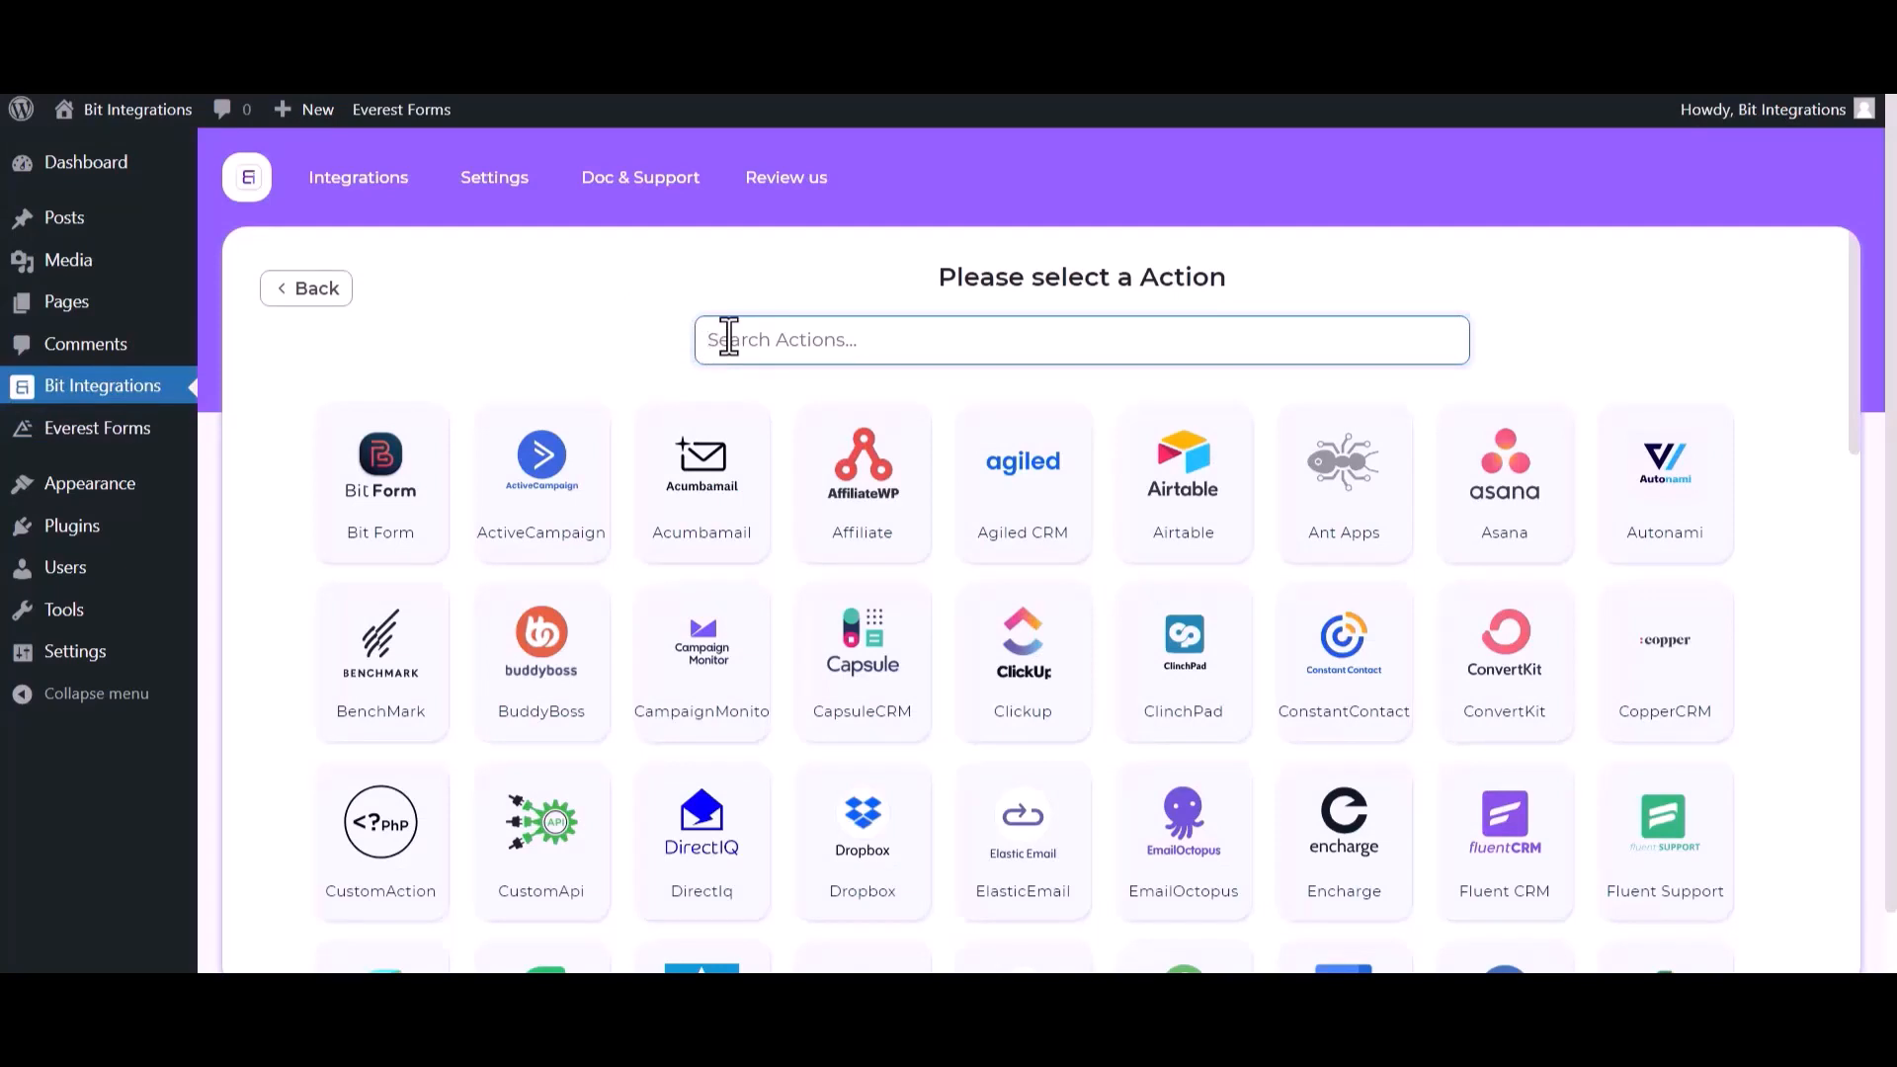
# - Search the actions for "inte" and select Integrately, opening its integration settings
pyautogui.write('inte')
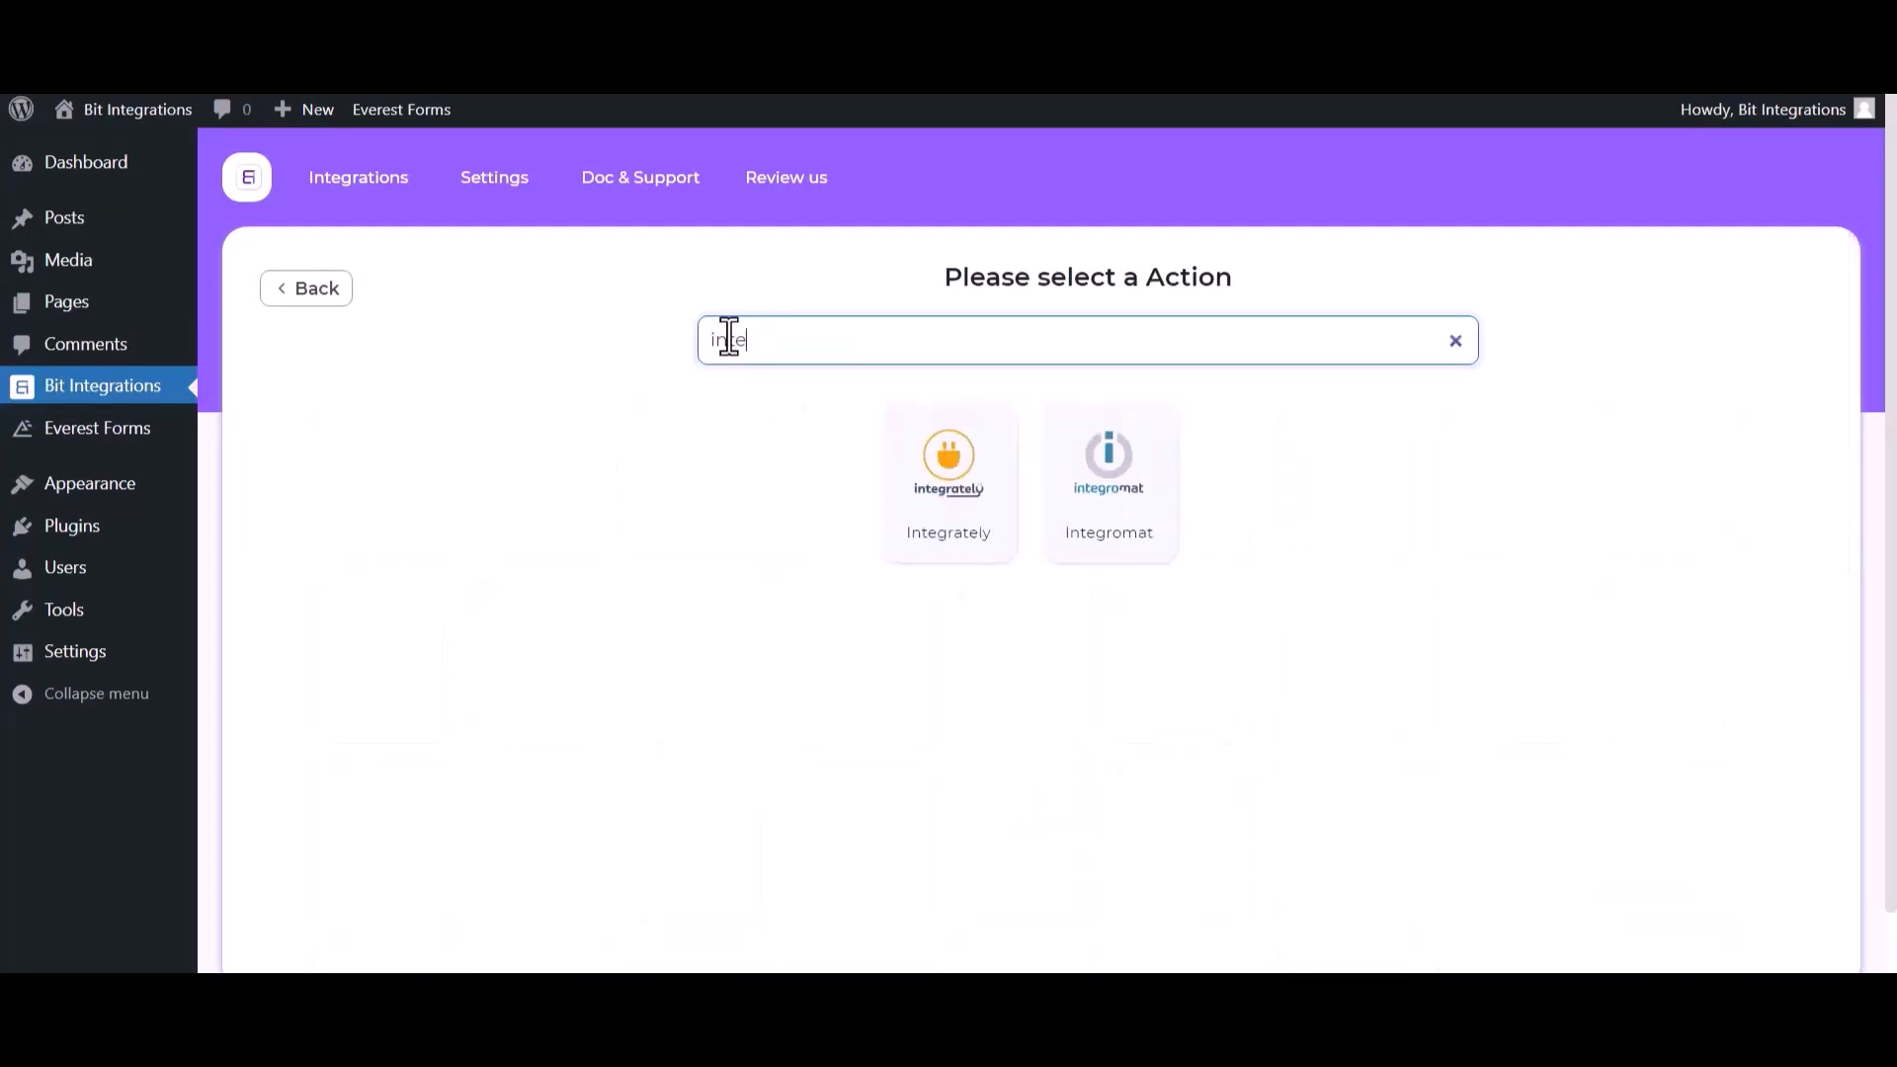
pyautogui.click(982, 546)
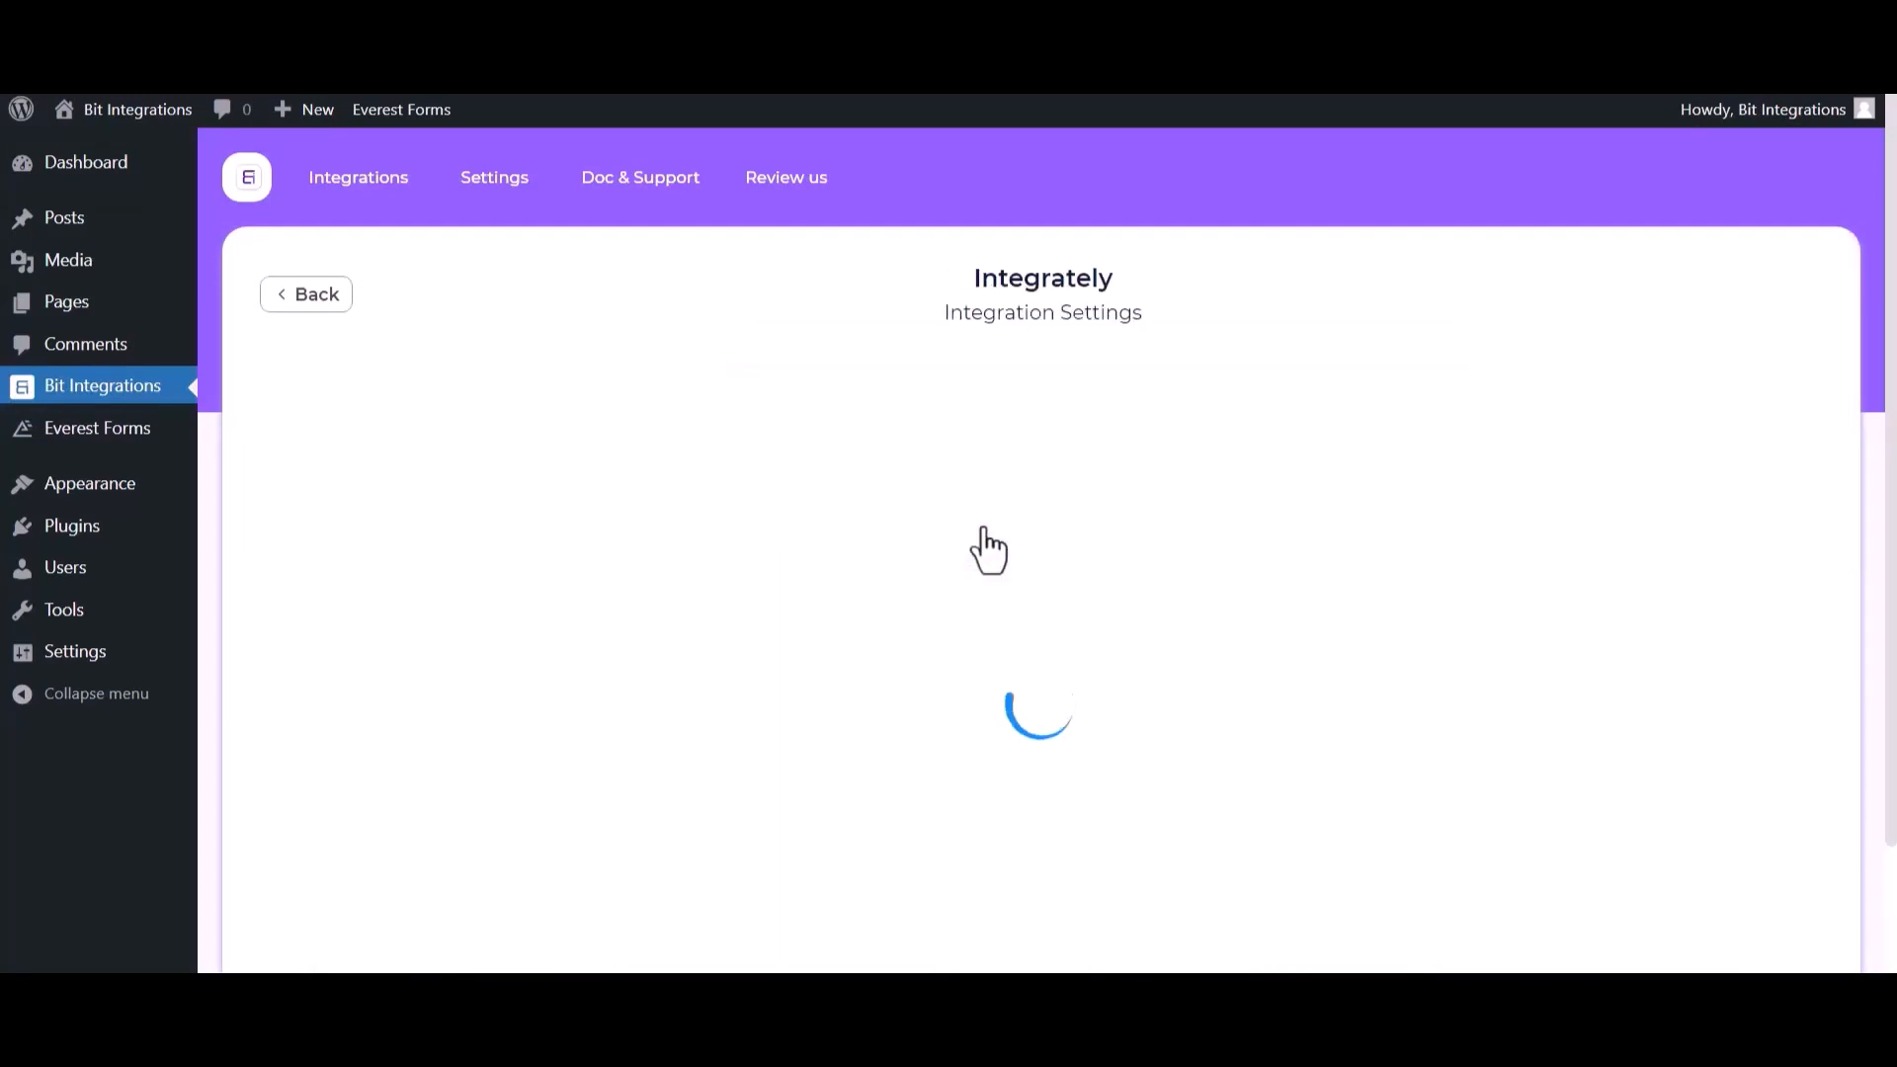
pyautogui.click(390, 549)
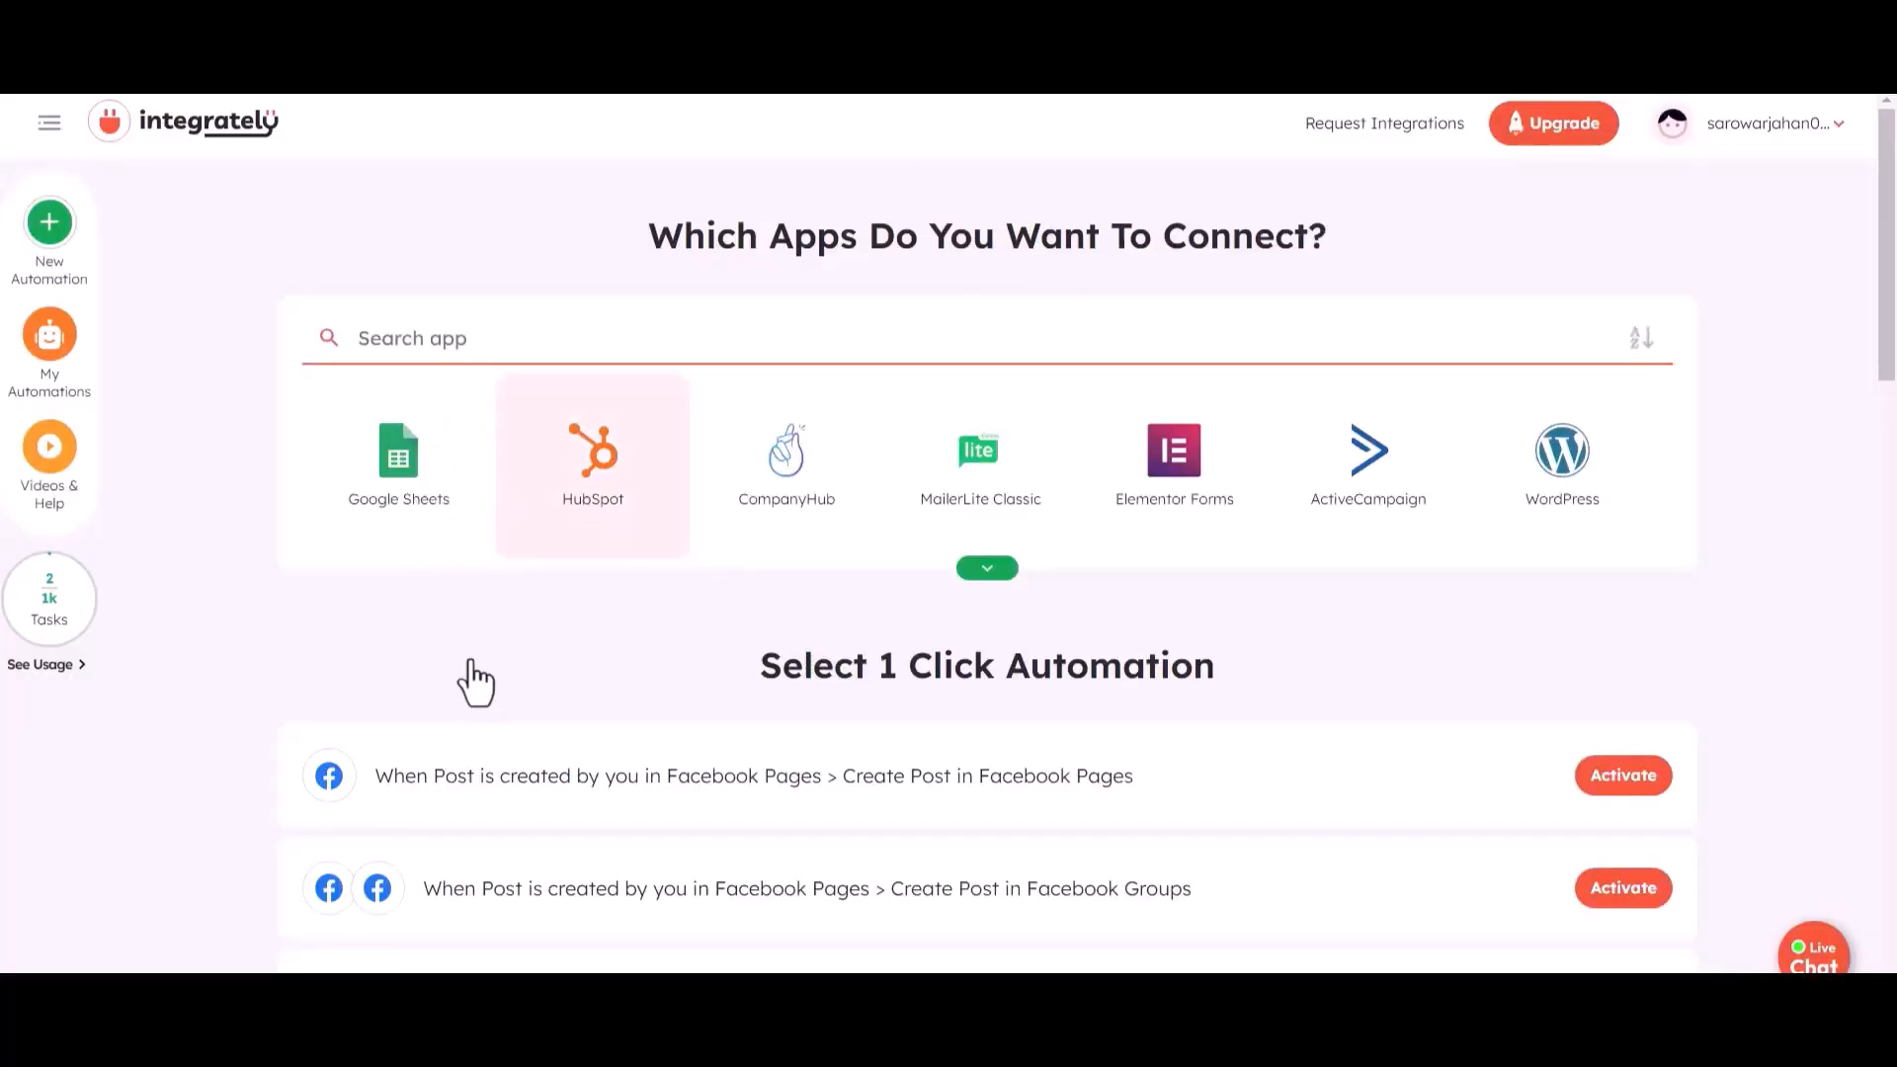
# - In the Integrately dashboard, select Webhook / API Integration as the first app and Airtable as the second
pyautogui.click(415, 341)
pyautogui.write('web')
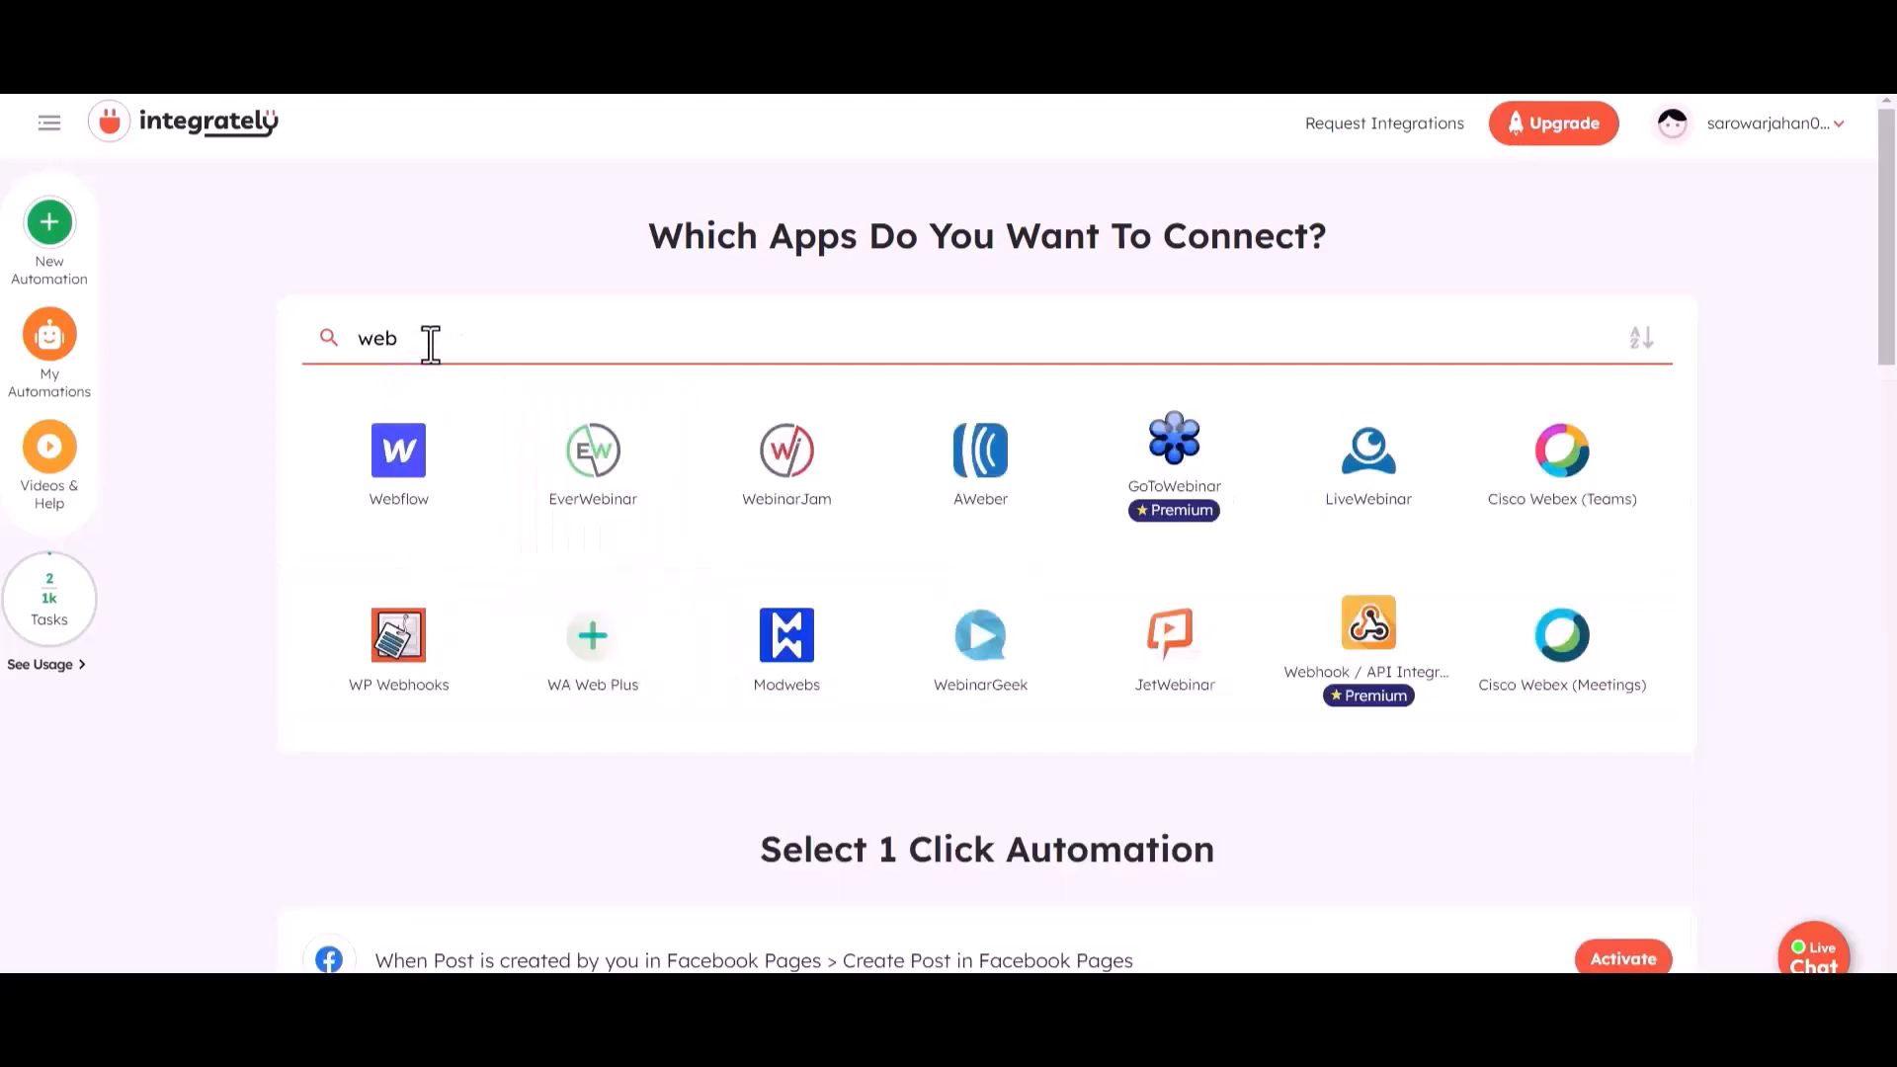
pyautogui.click(1346, 647)
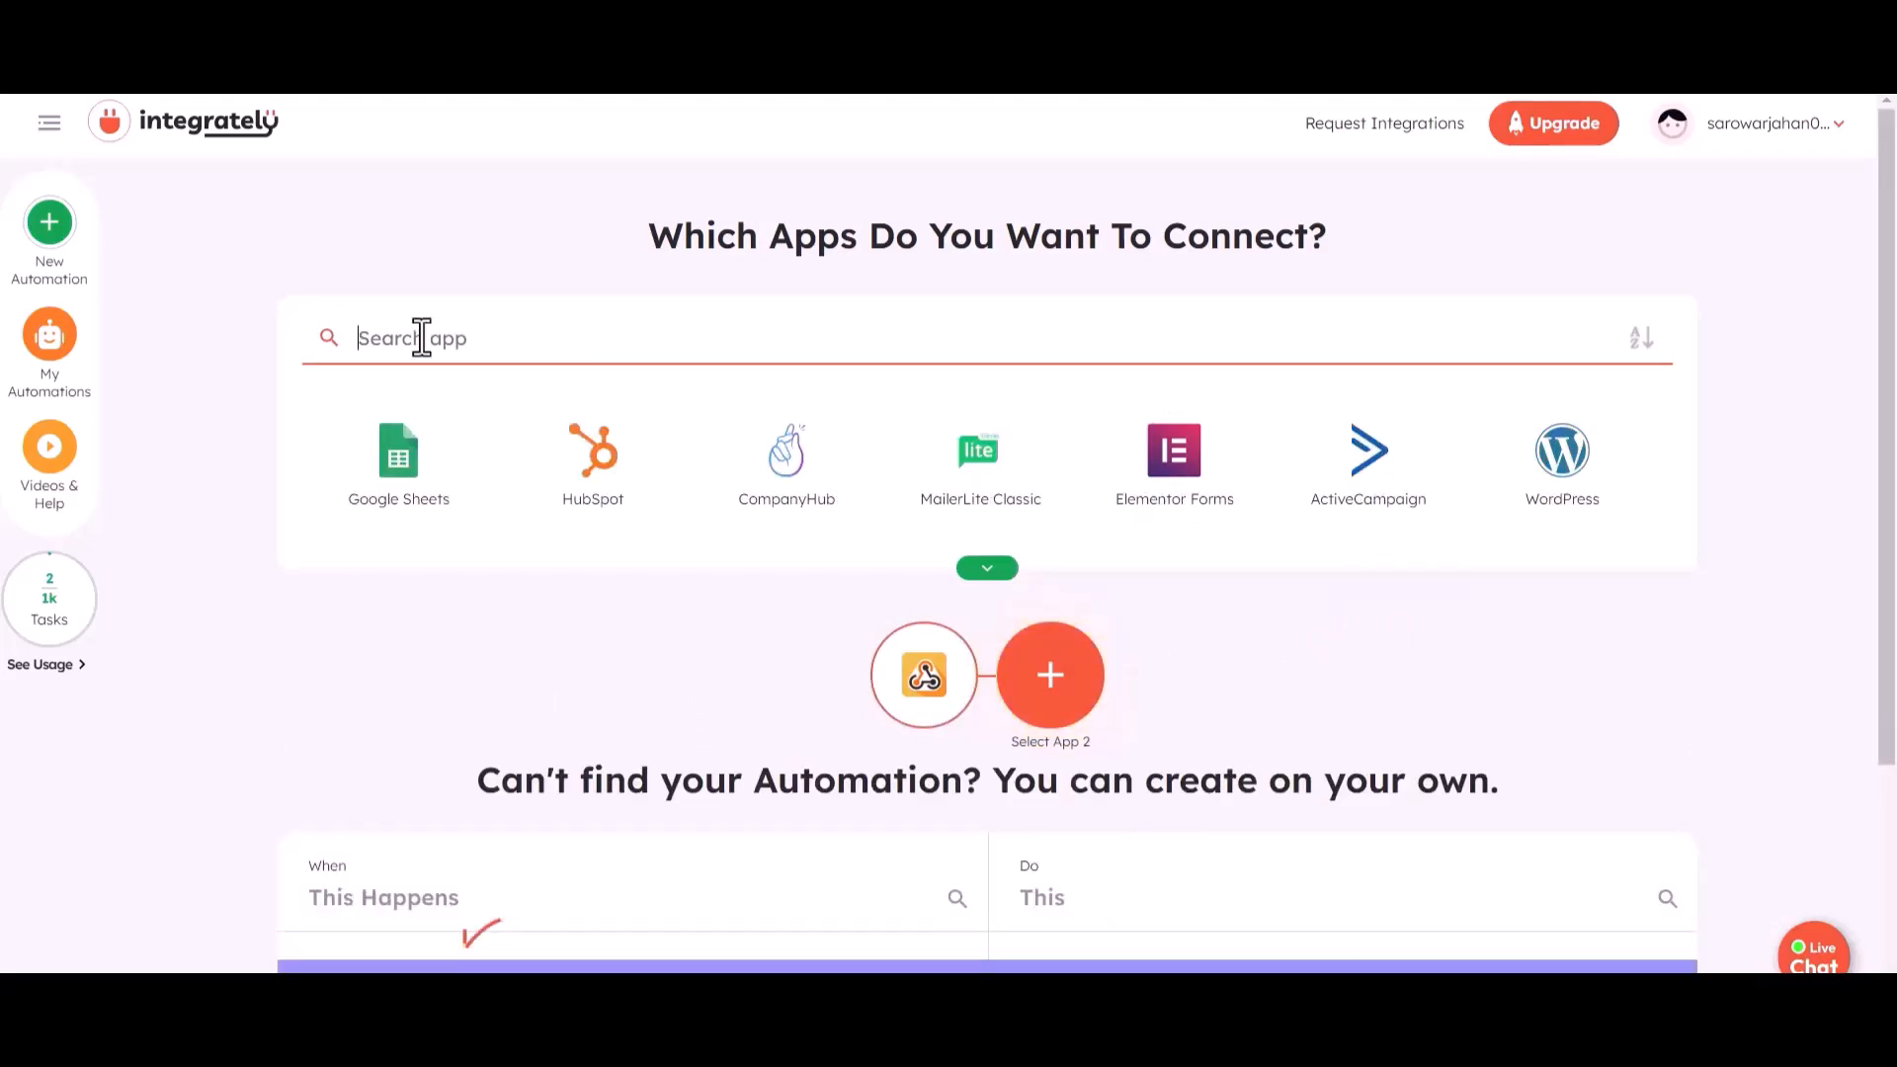
pyautogui.write('air')
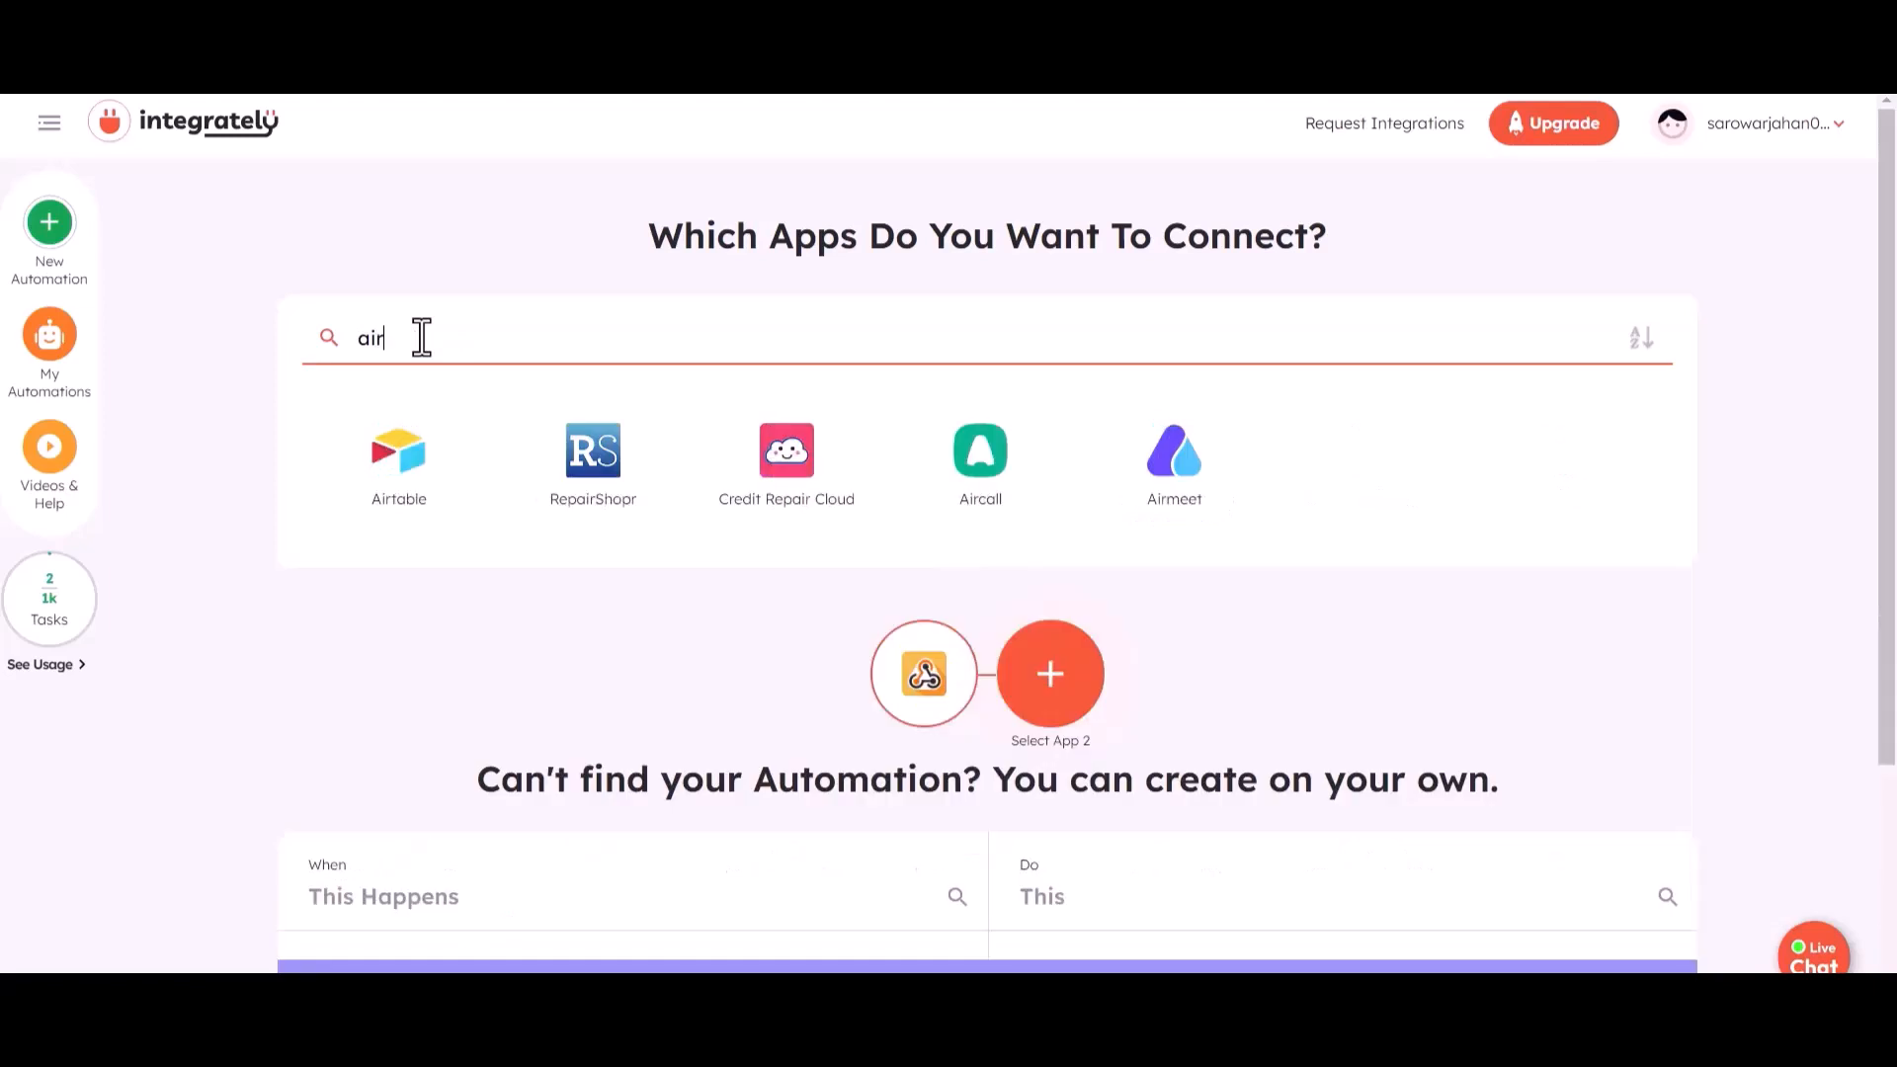
pyautogui.click(395, 484)
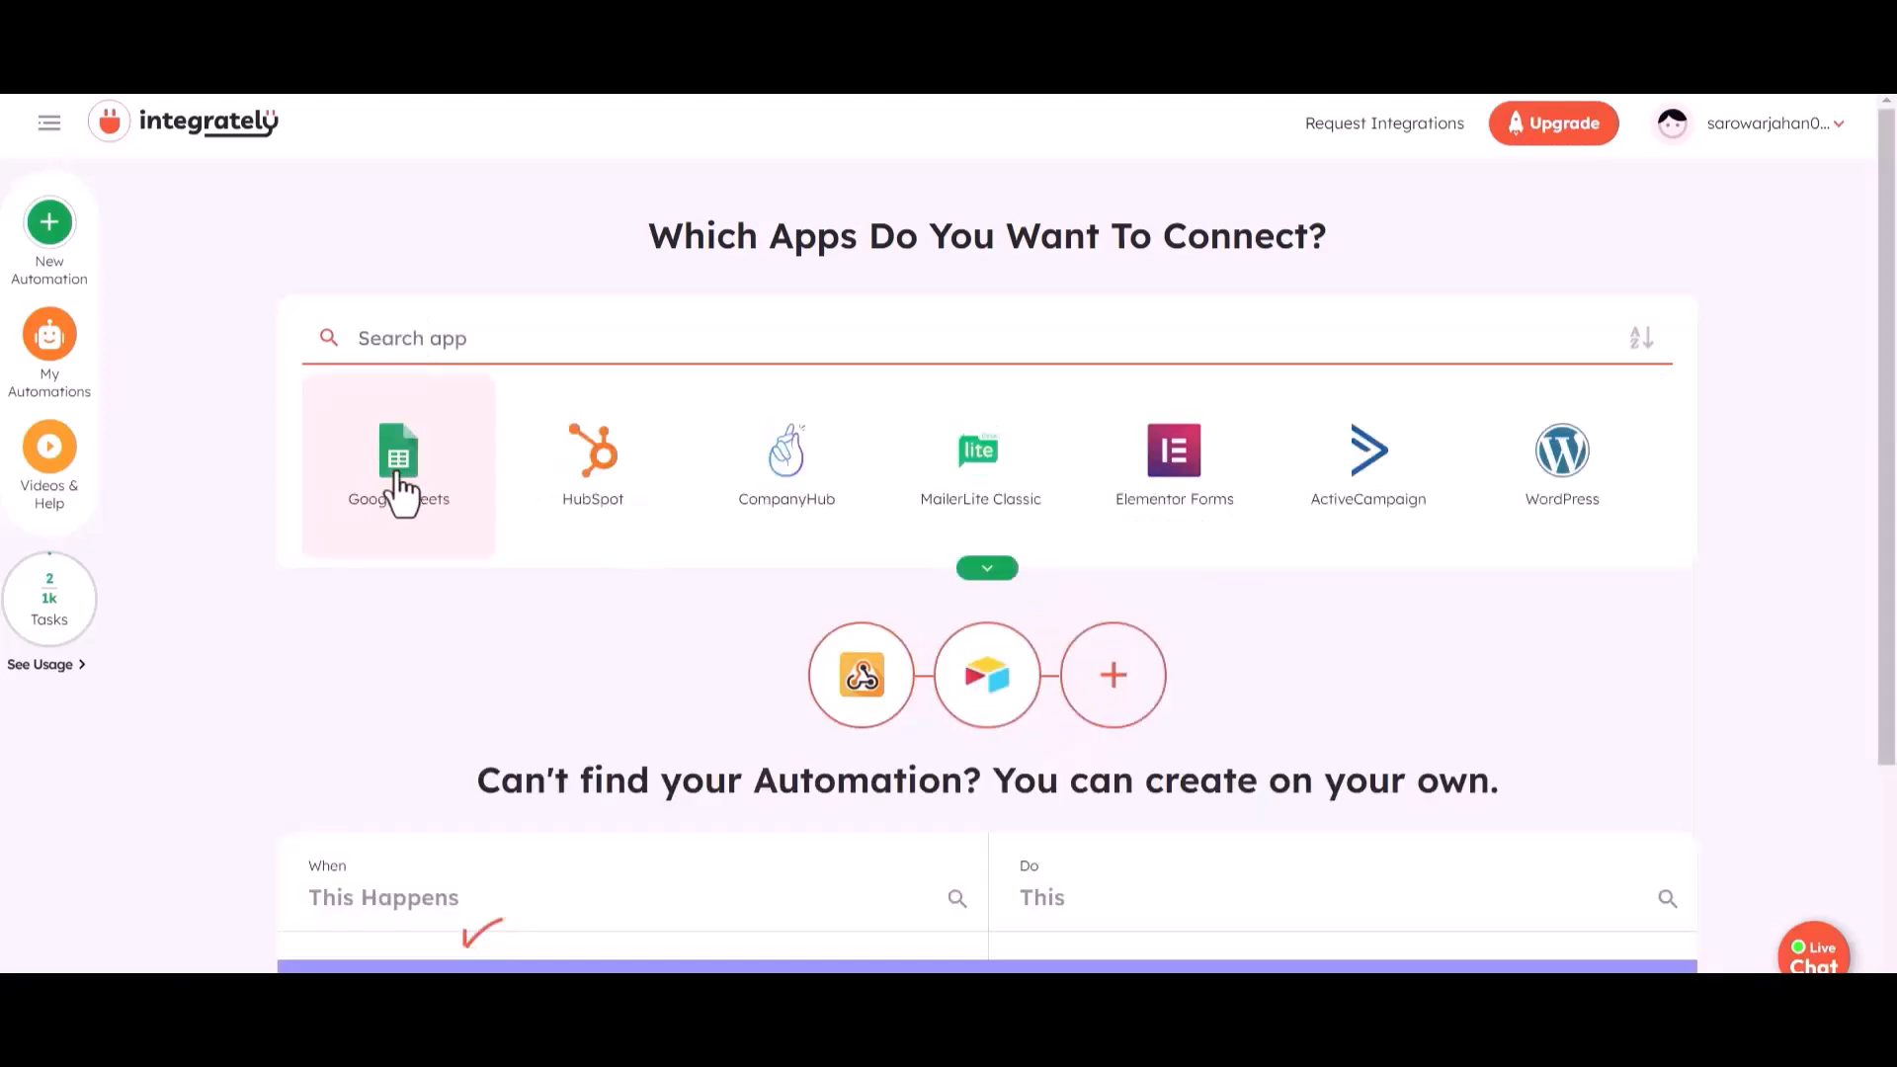
# - Set the automation to create an Airtable record when an operation is performed in Webhook / API Integration, and continue to connecting accounts
pyautogui.scroll(-2, 584, 757)
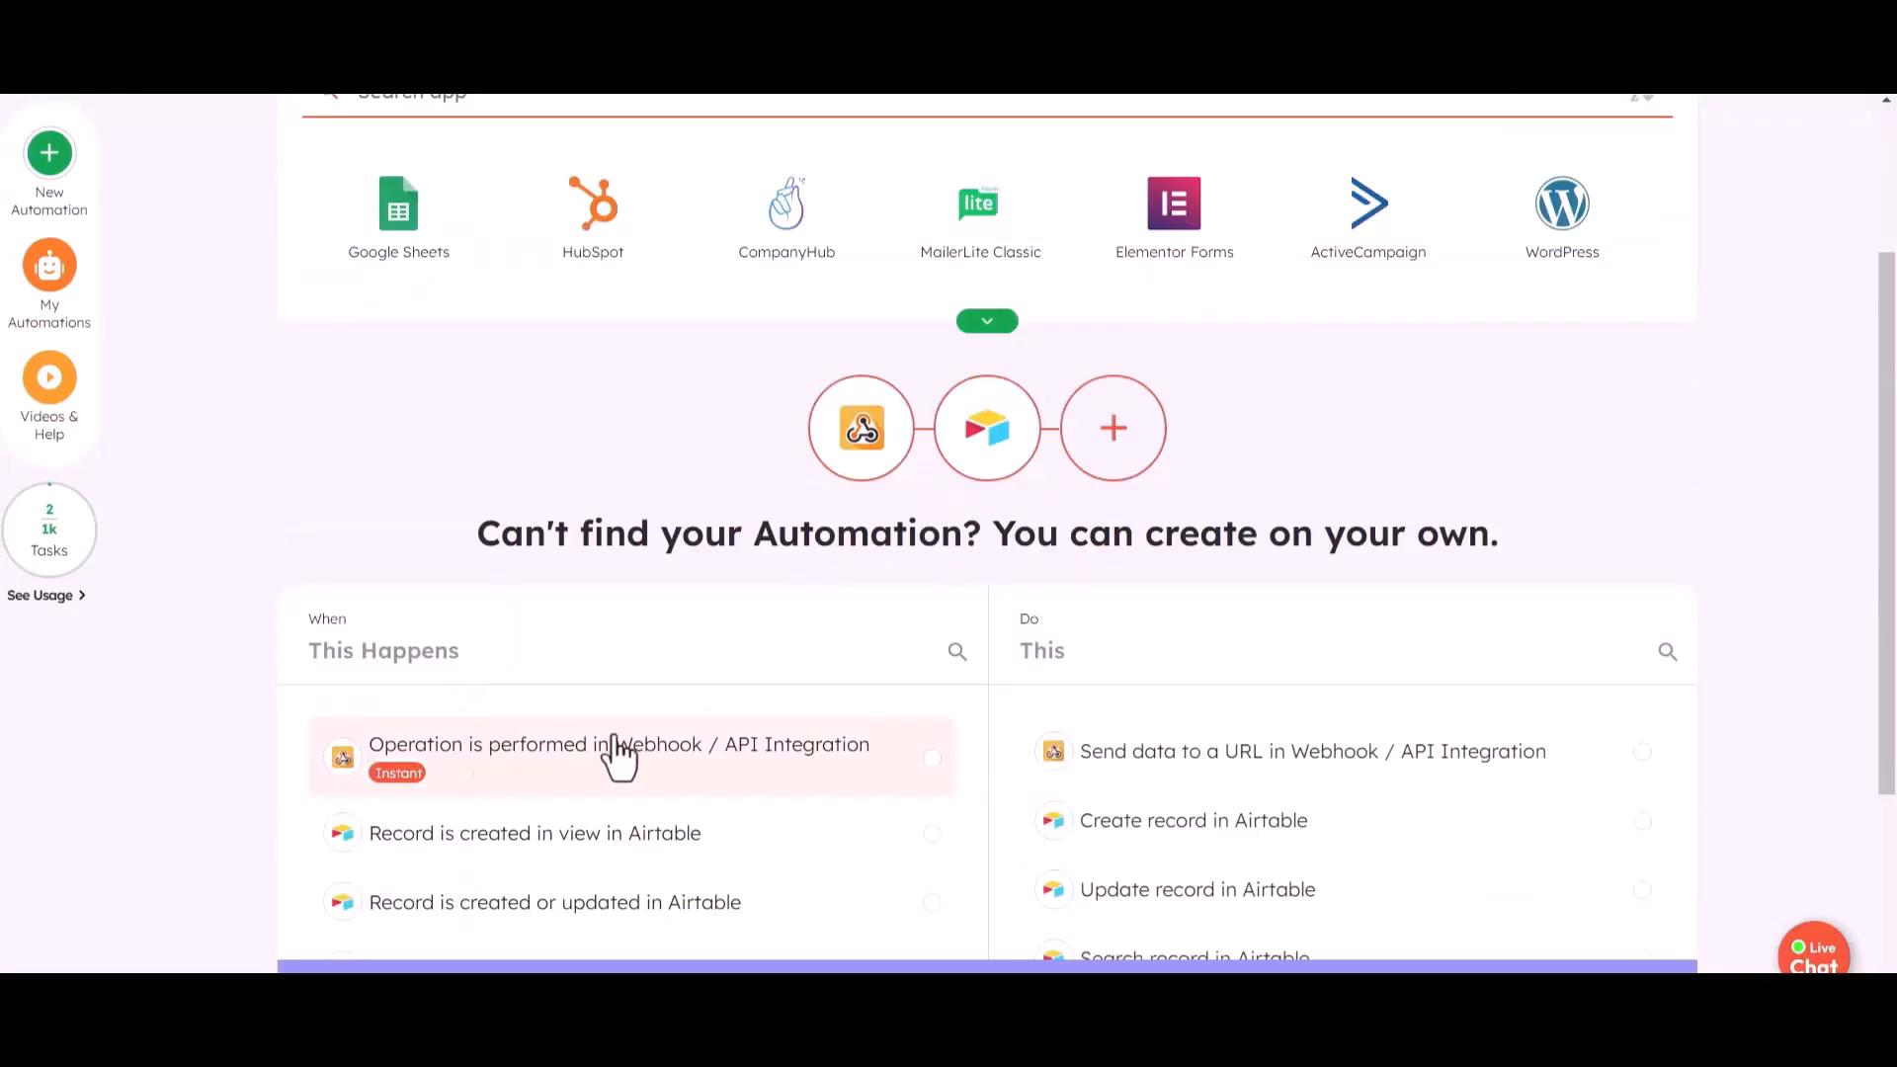
pyautogui.scroll(-1, 625, 726)
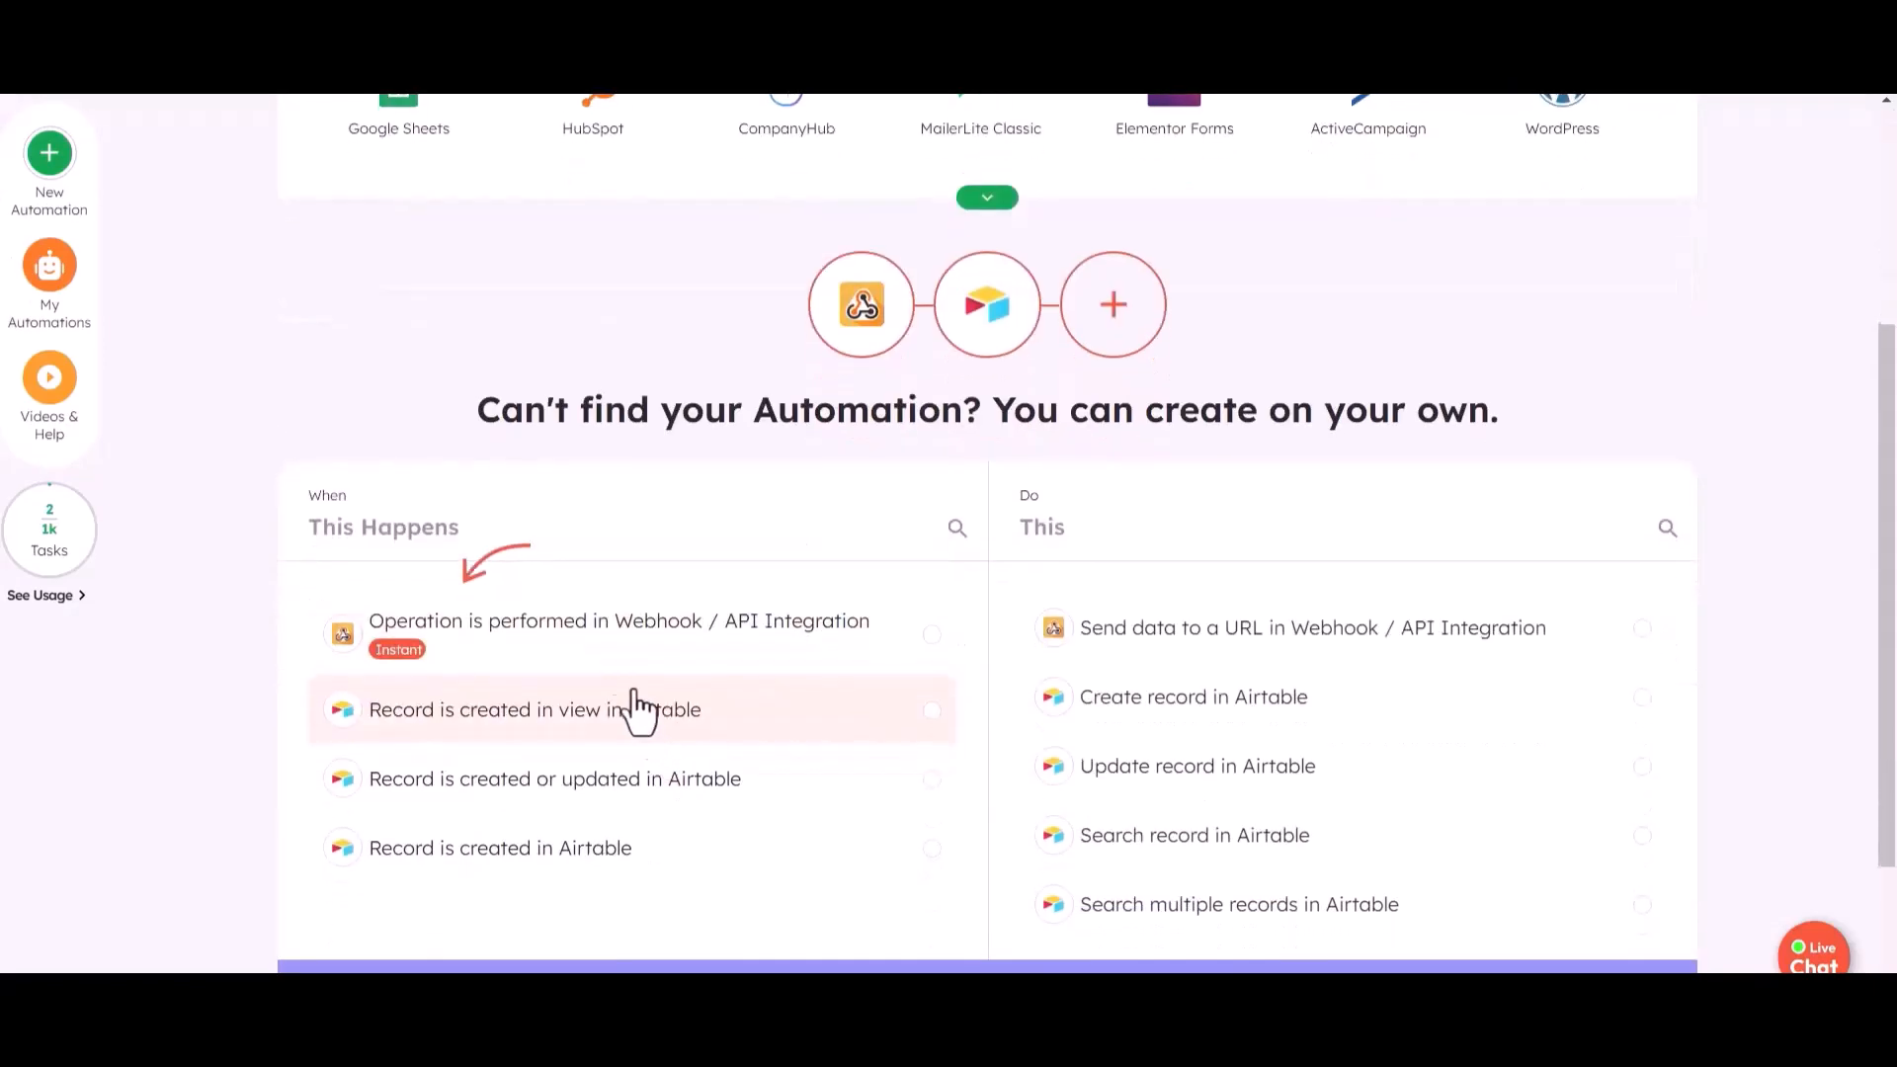
pyautogui.click(838, 660)
pyautogui.click(1336, 650)
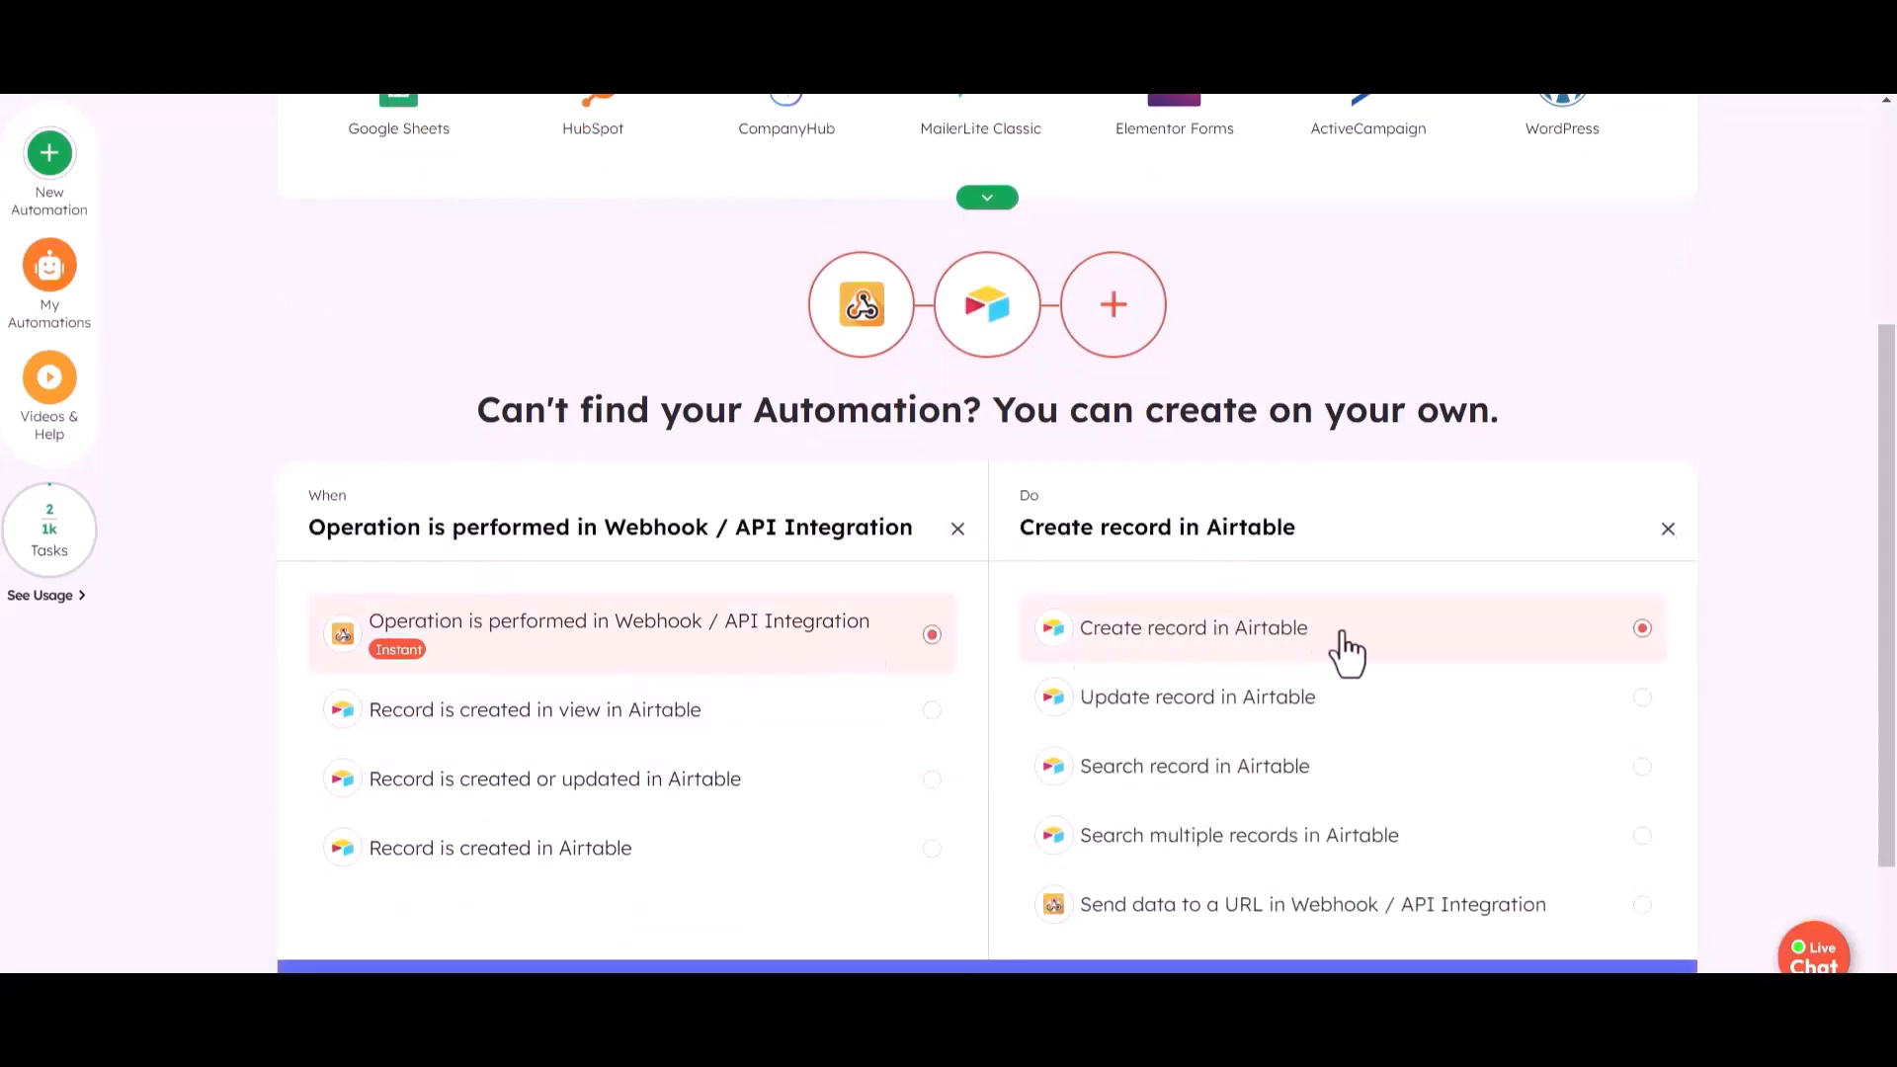
pyautogui.scroll(-2, 963, 682)
pyautogui.click(991, 796)
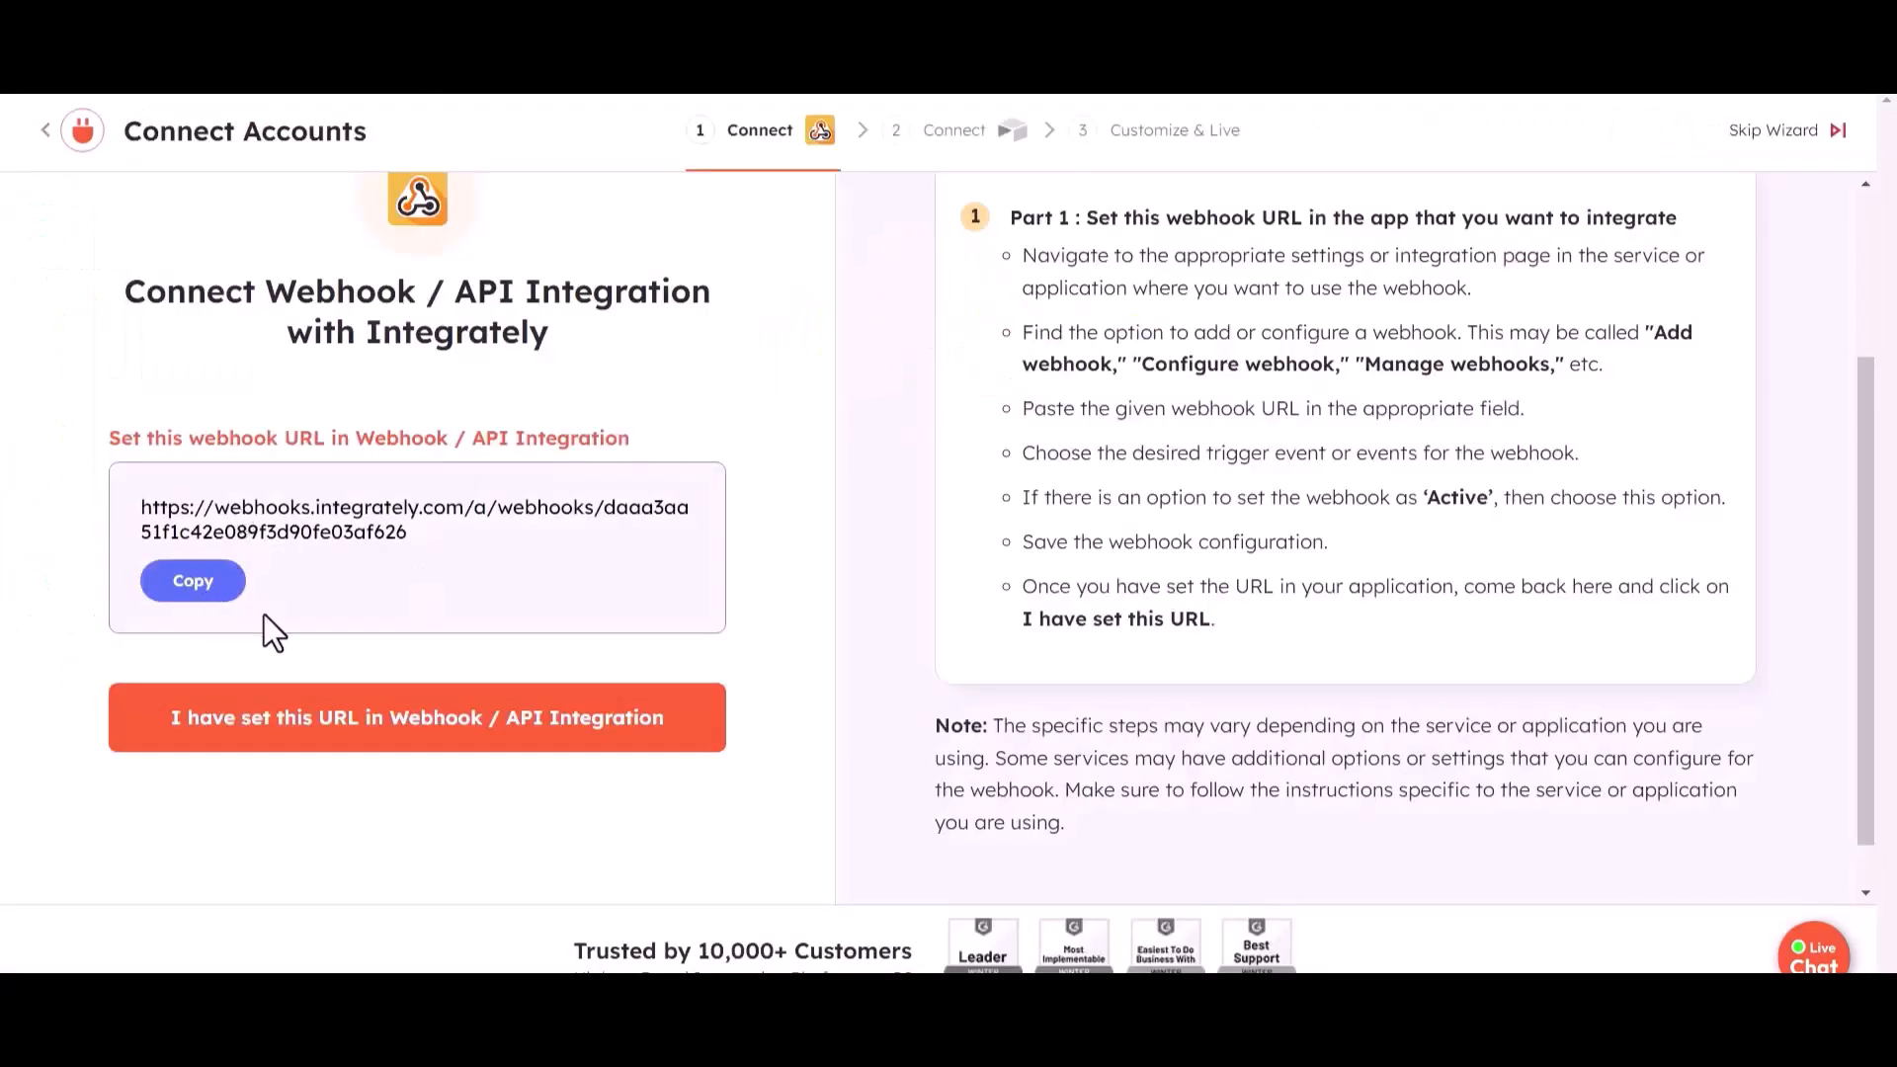
# - Copy the webhook URL provided by Integrately and paste it as the link in the Bit Integrations Integrately settings
pyautogui.scroll(1, 259, 632)
pyautogui.click(210, 702)
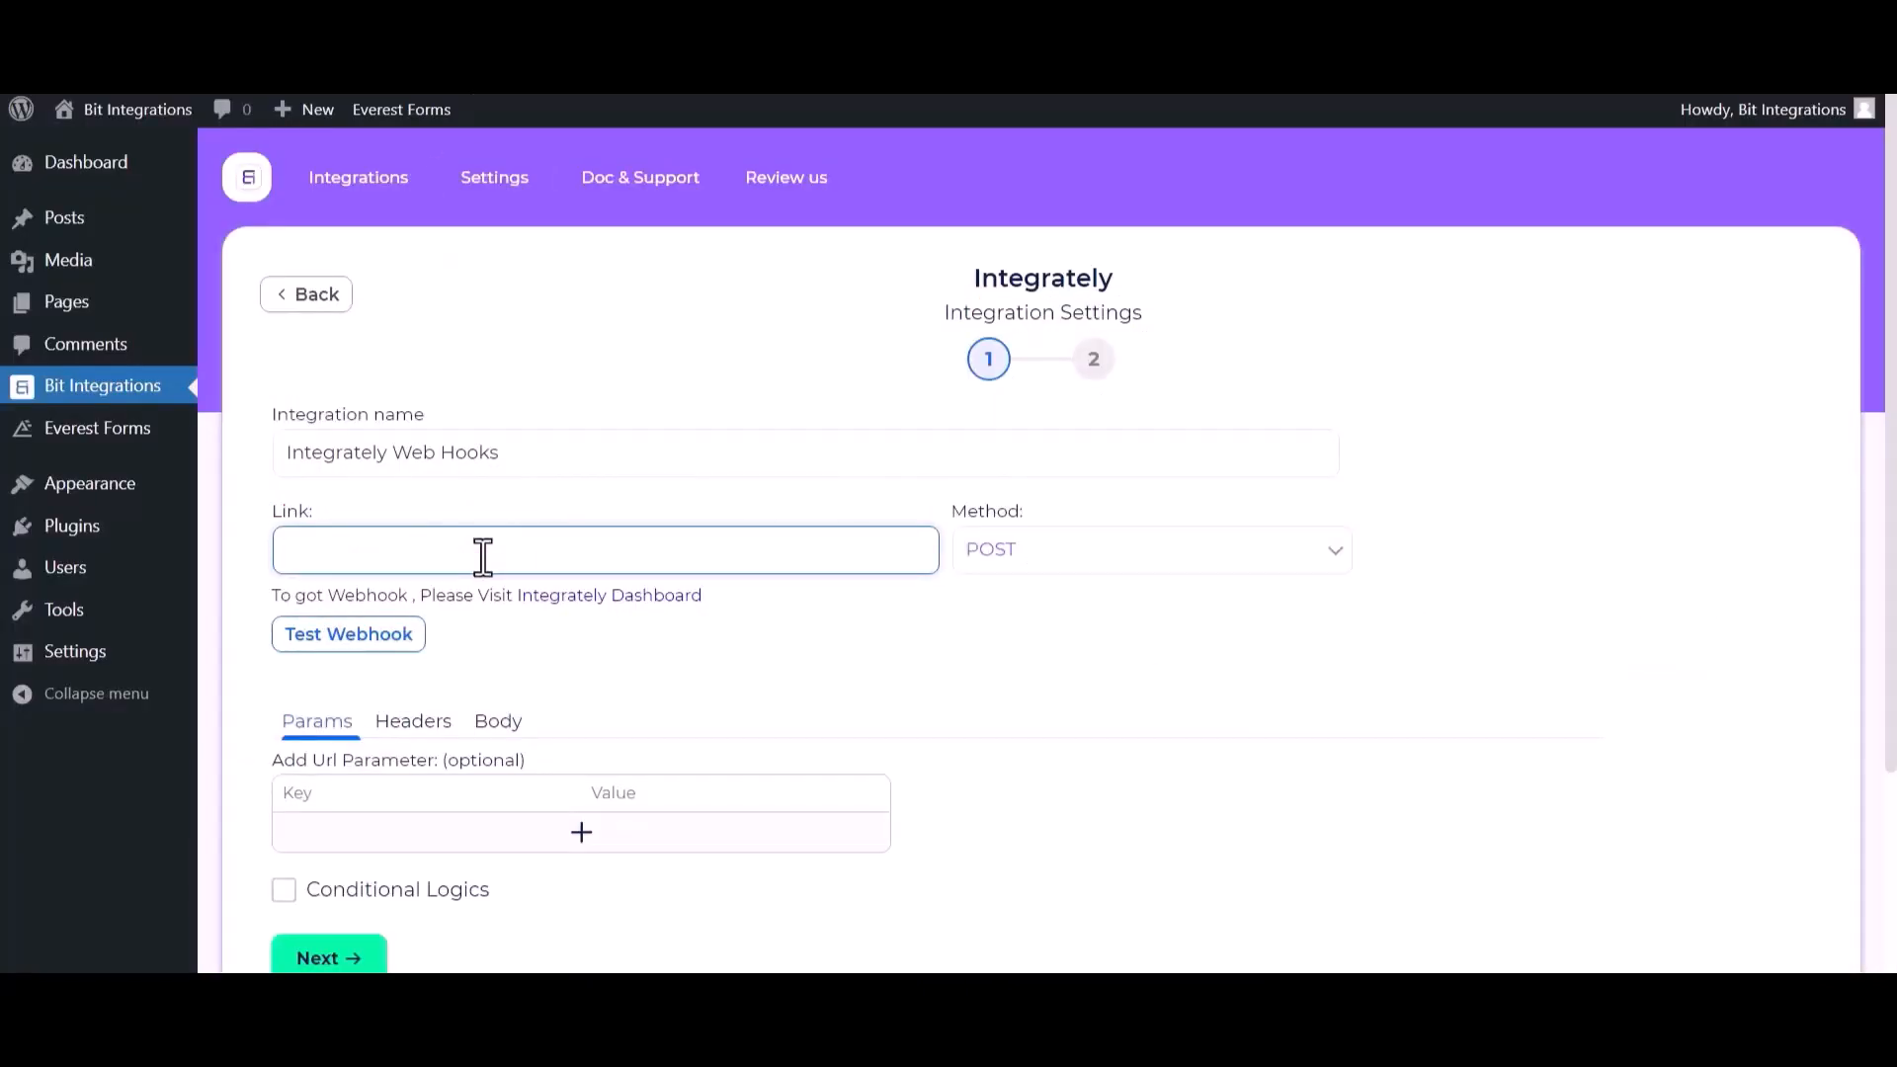
pyautogui.hotkey('ctrl', 'v')
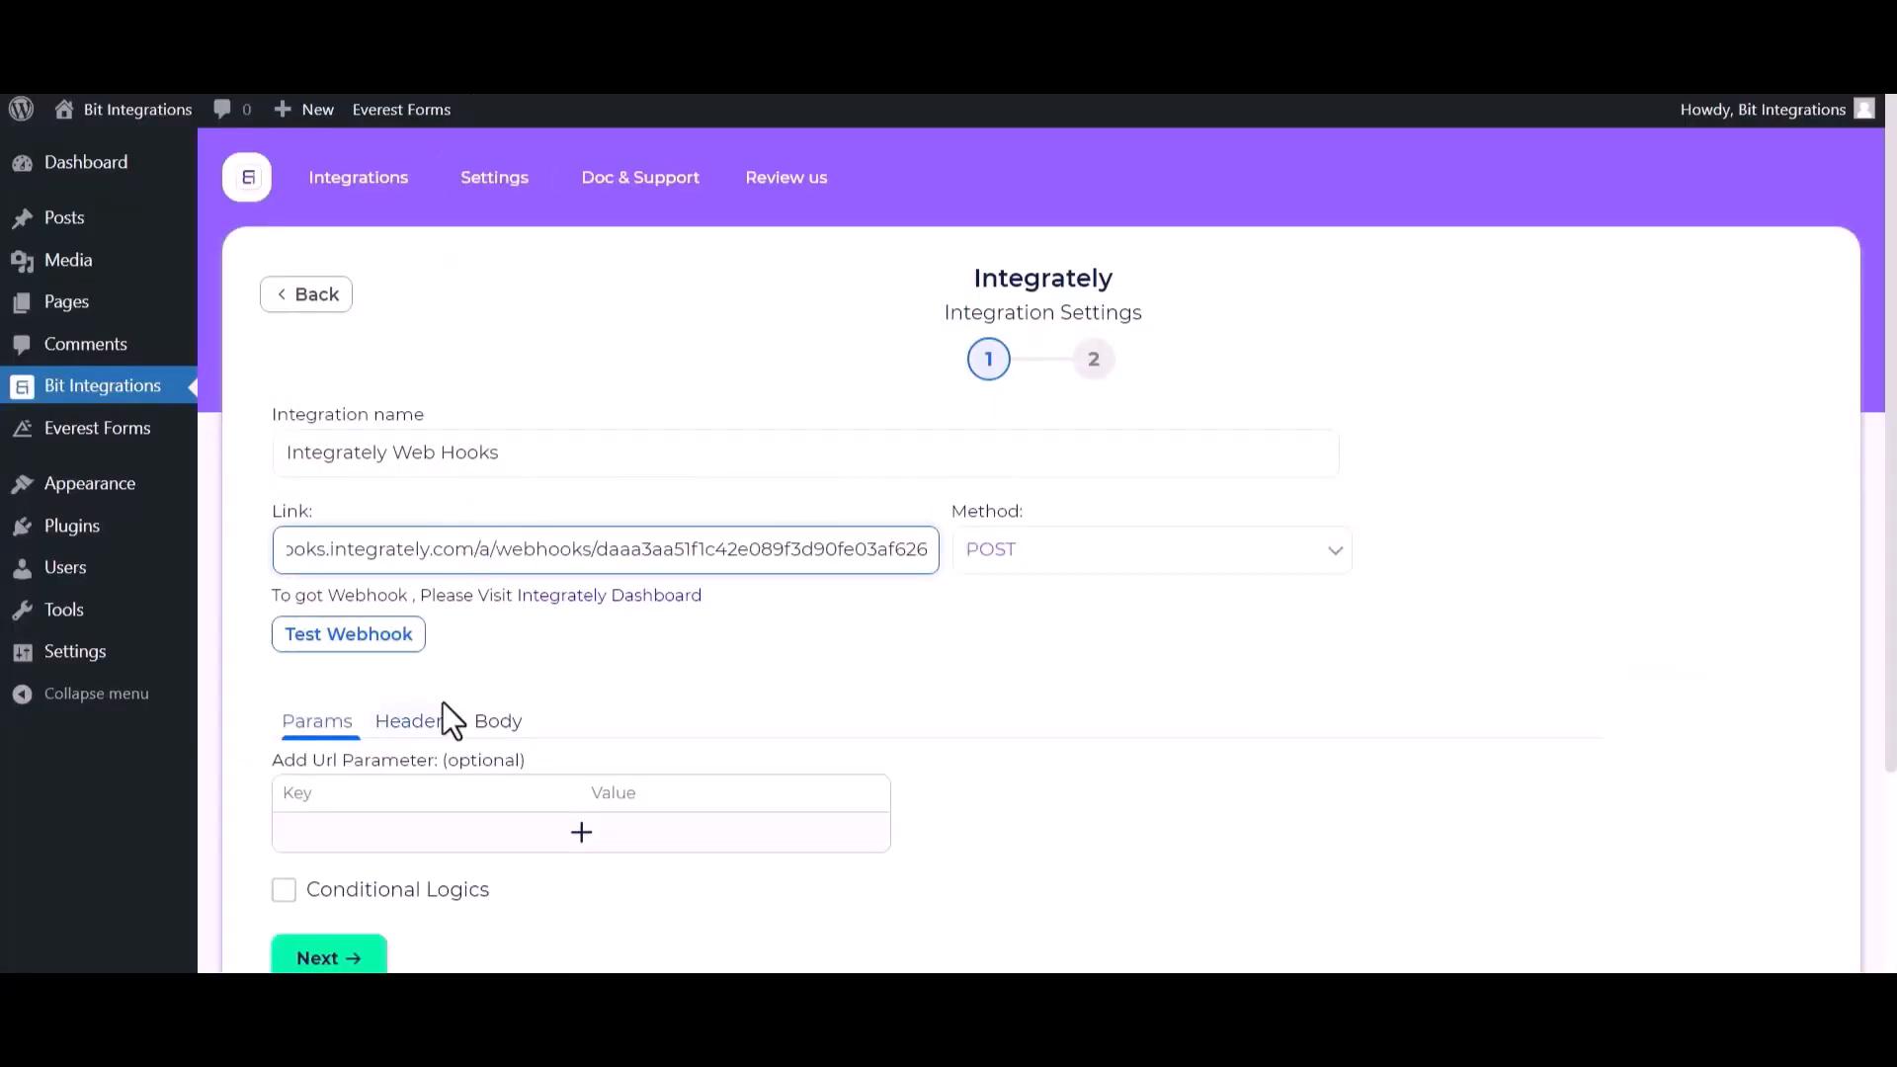
# - Set the webhook request body to send all data with the application/json content type
pyautogui.click(504, 726)
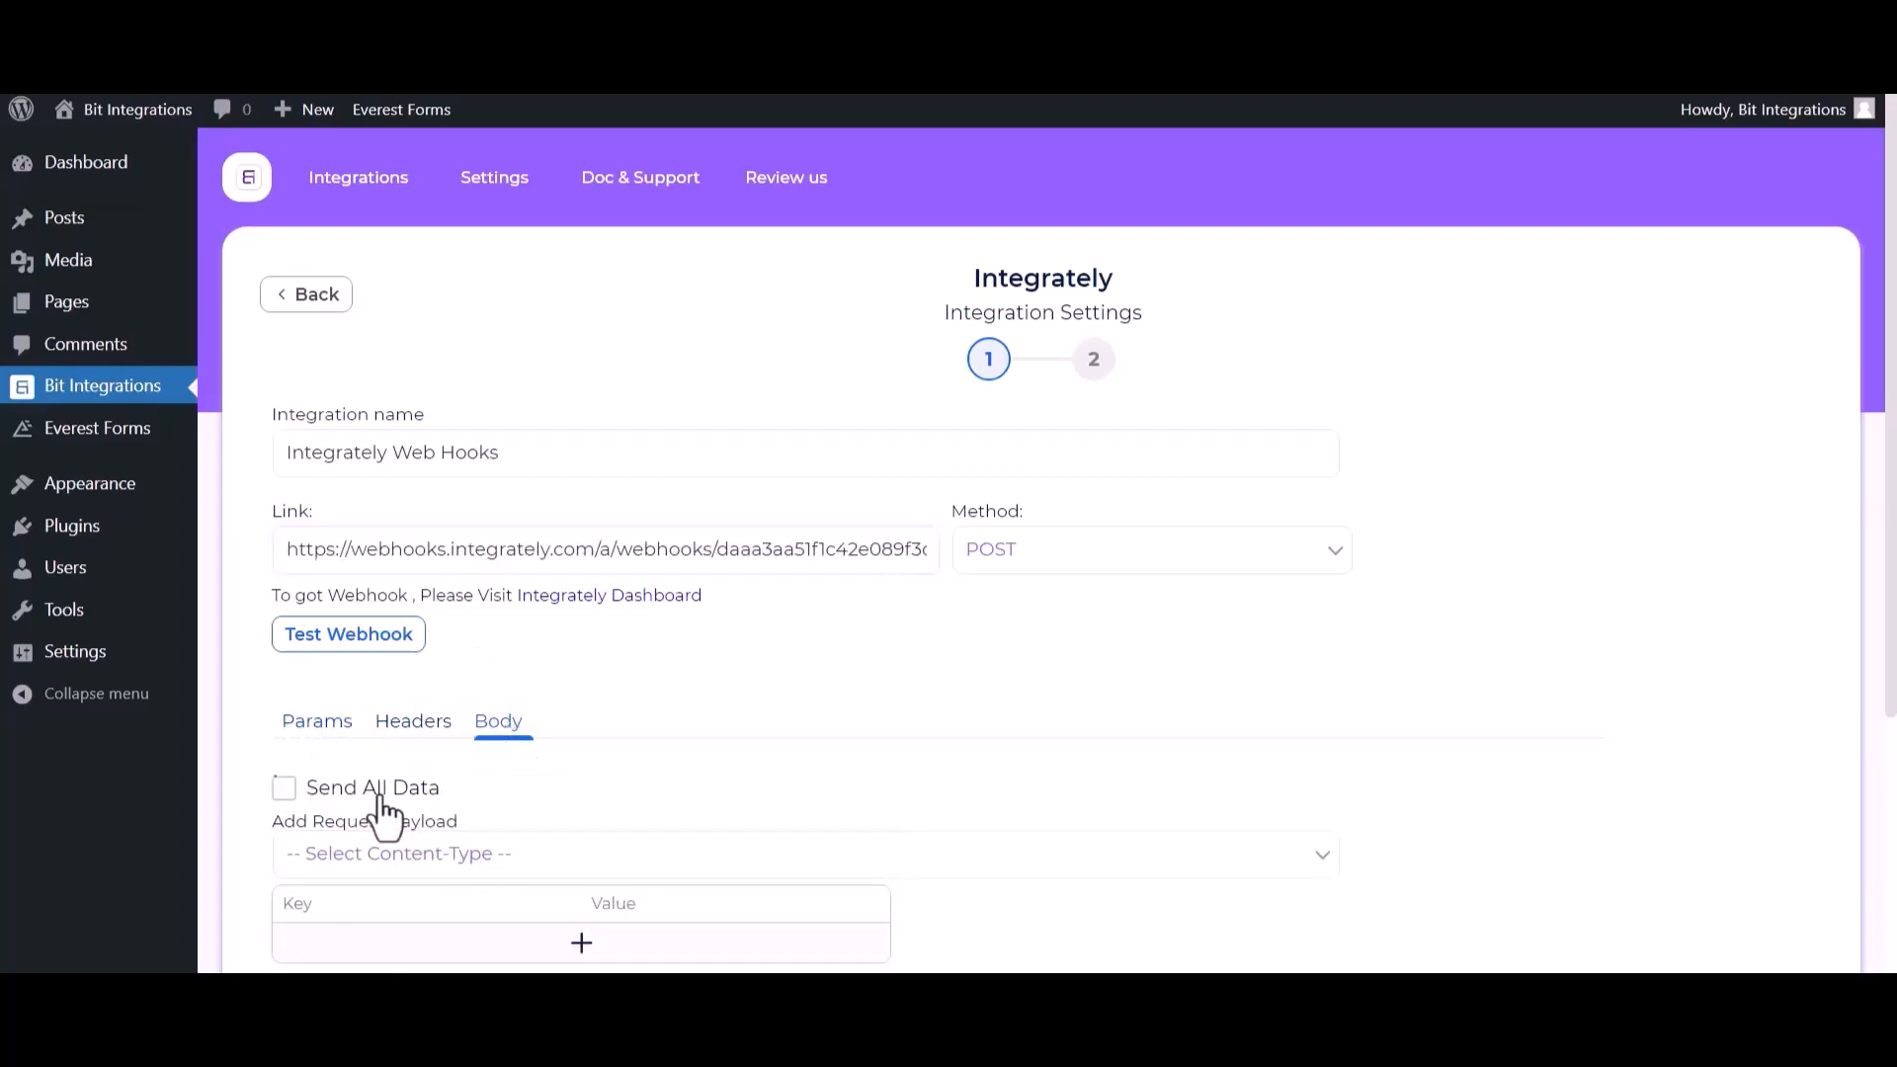
pyautogui.click(283, 791)
pyautogui.click(528, 857)
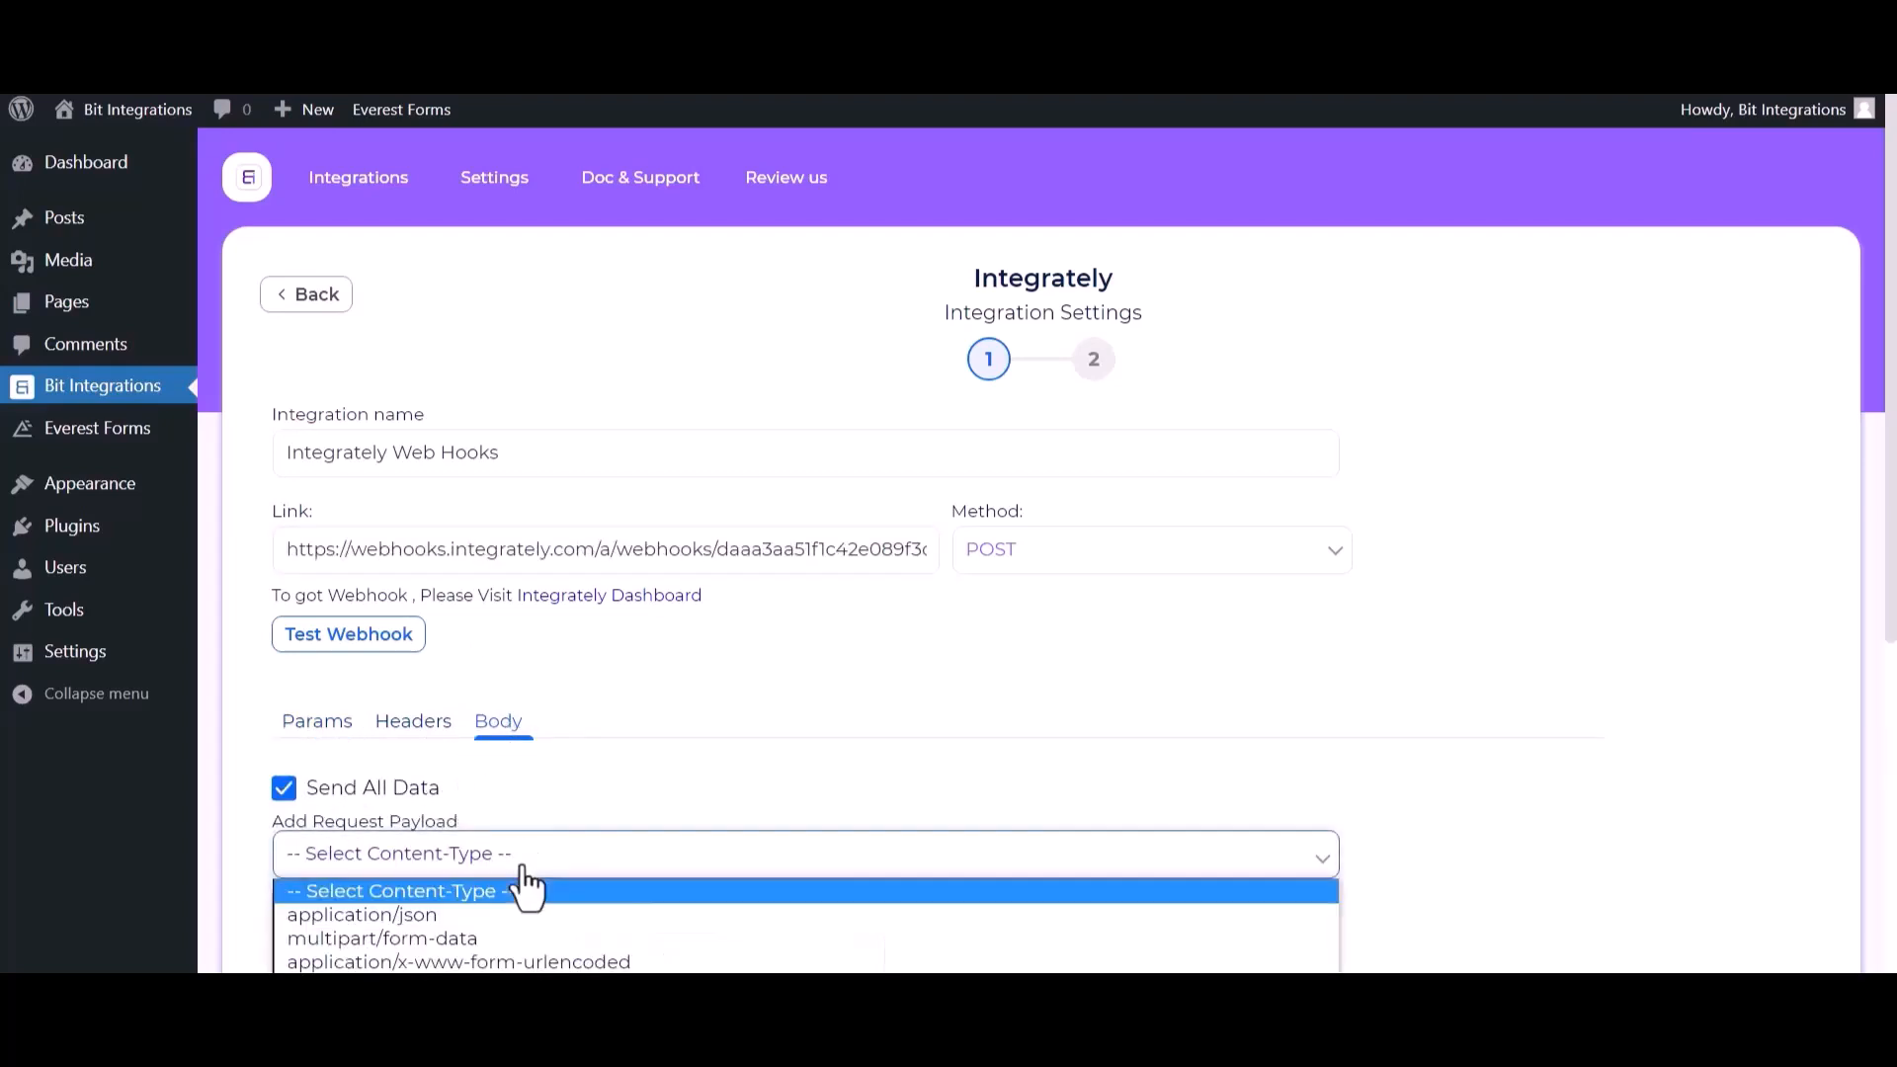
pyautogui.click(484, 915)
pyautogui.scroll(-3, 567, 787)
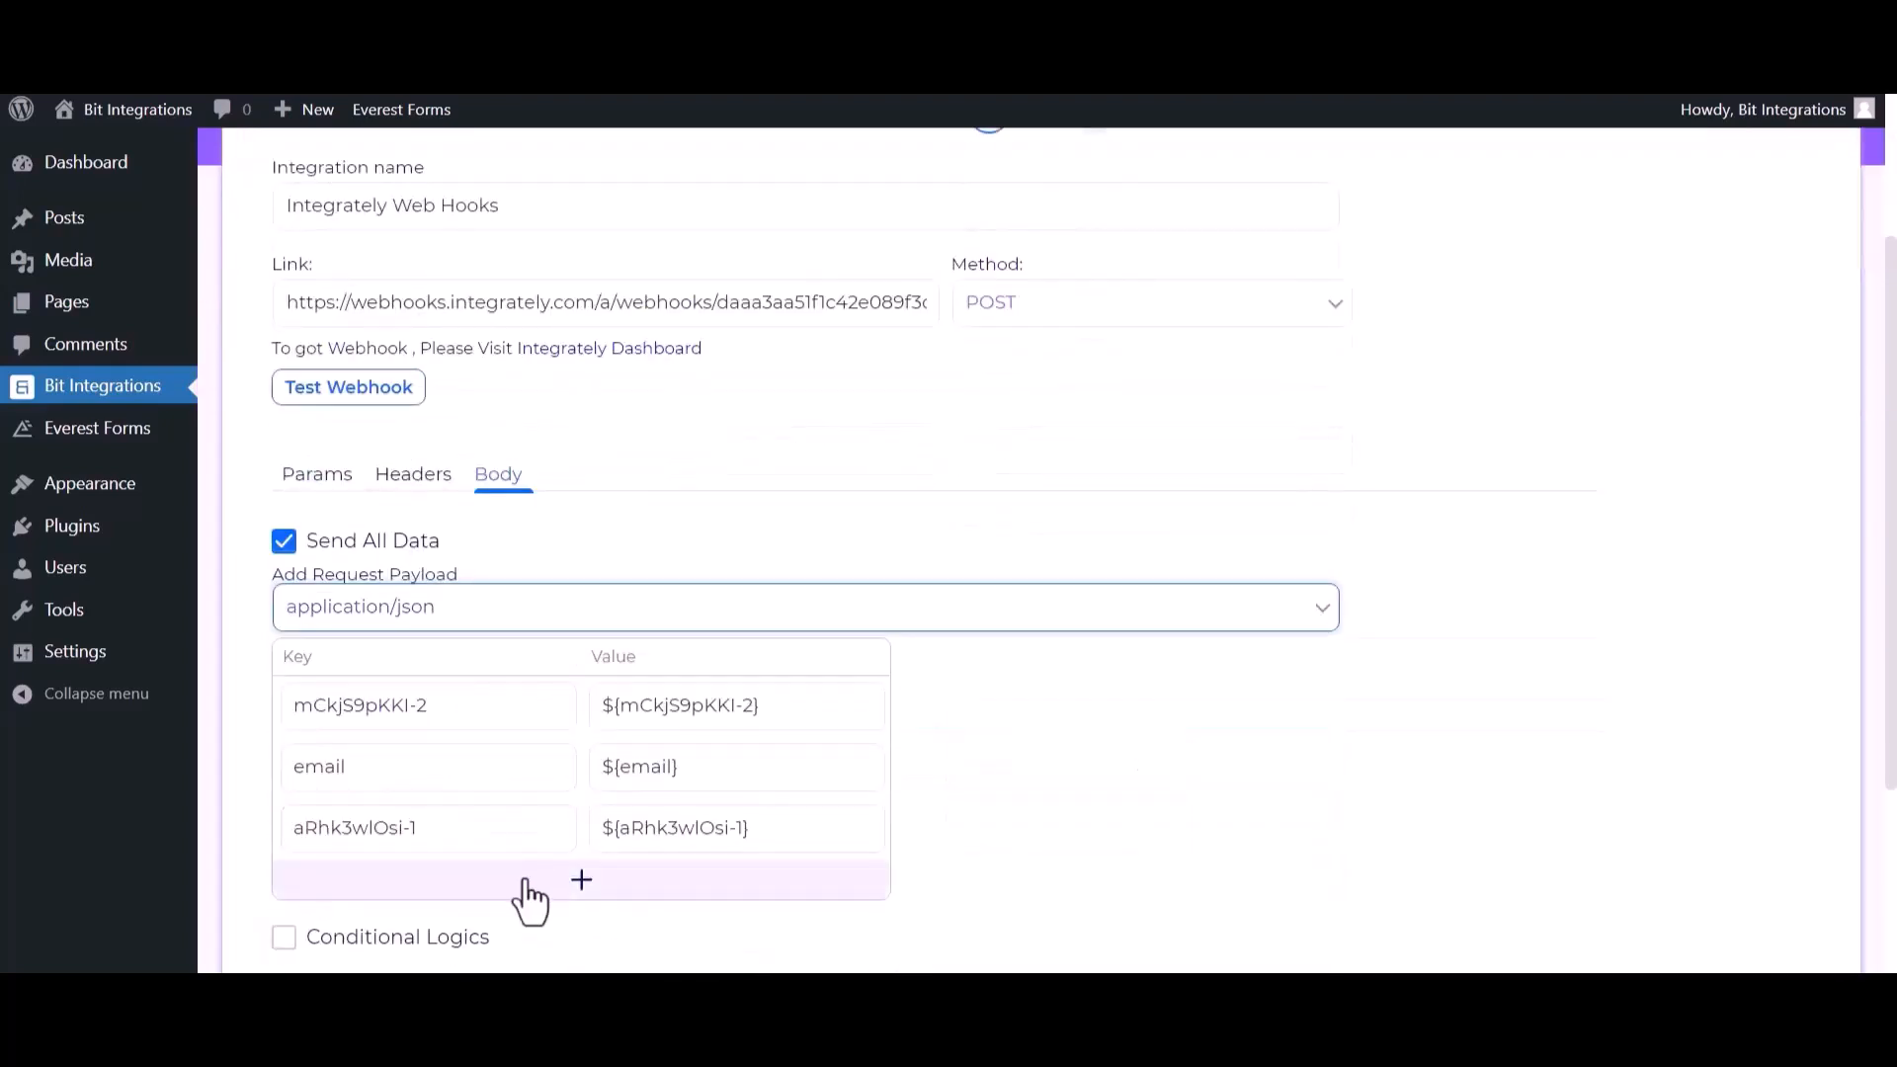
# - Test the webhook from the Bit Integrations Integrately settings
pyautogui.scroll(2, 396, 672)
pyautogui.click(344, 514)
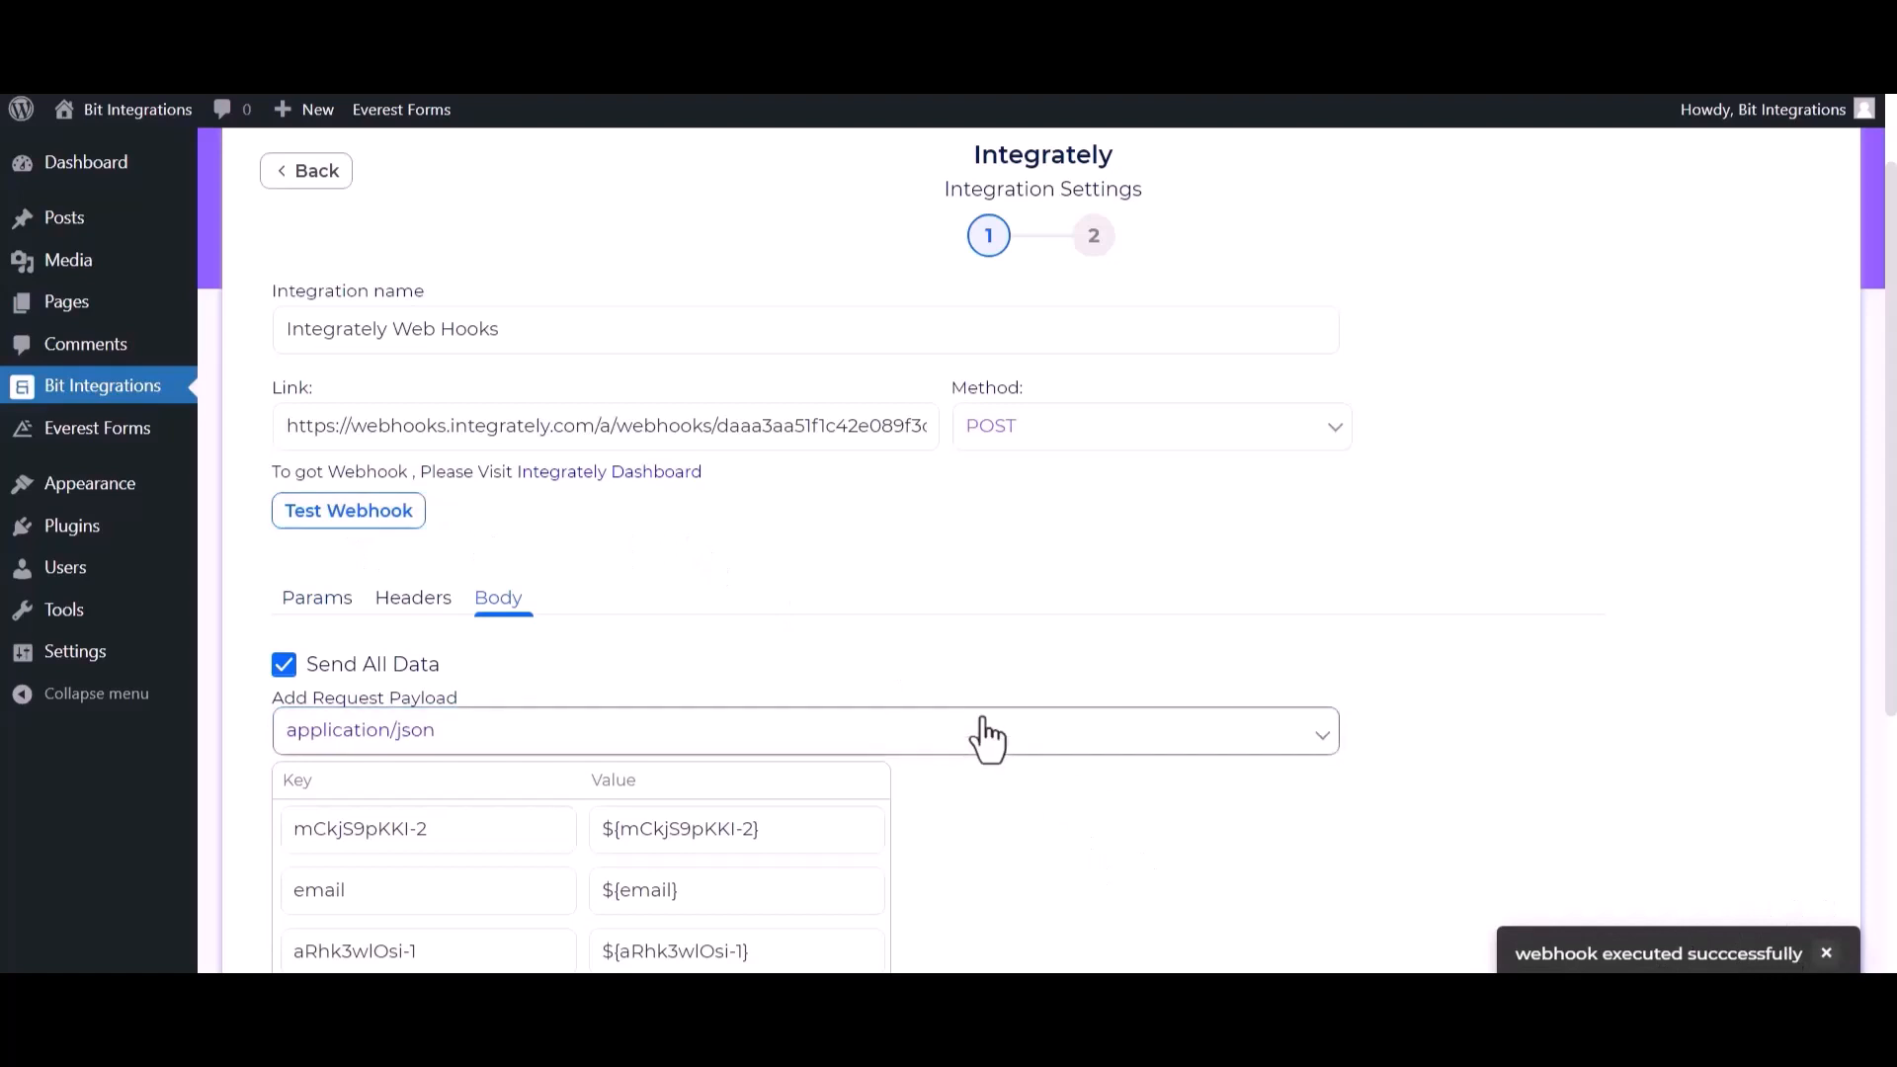
pyautogui.scroll(-2, 987, 737)
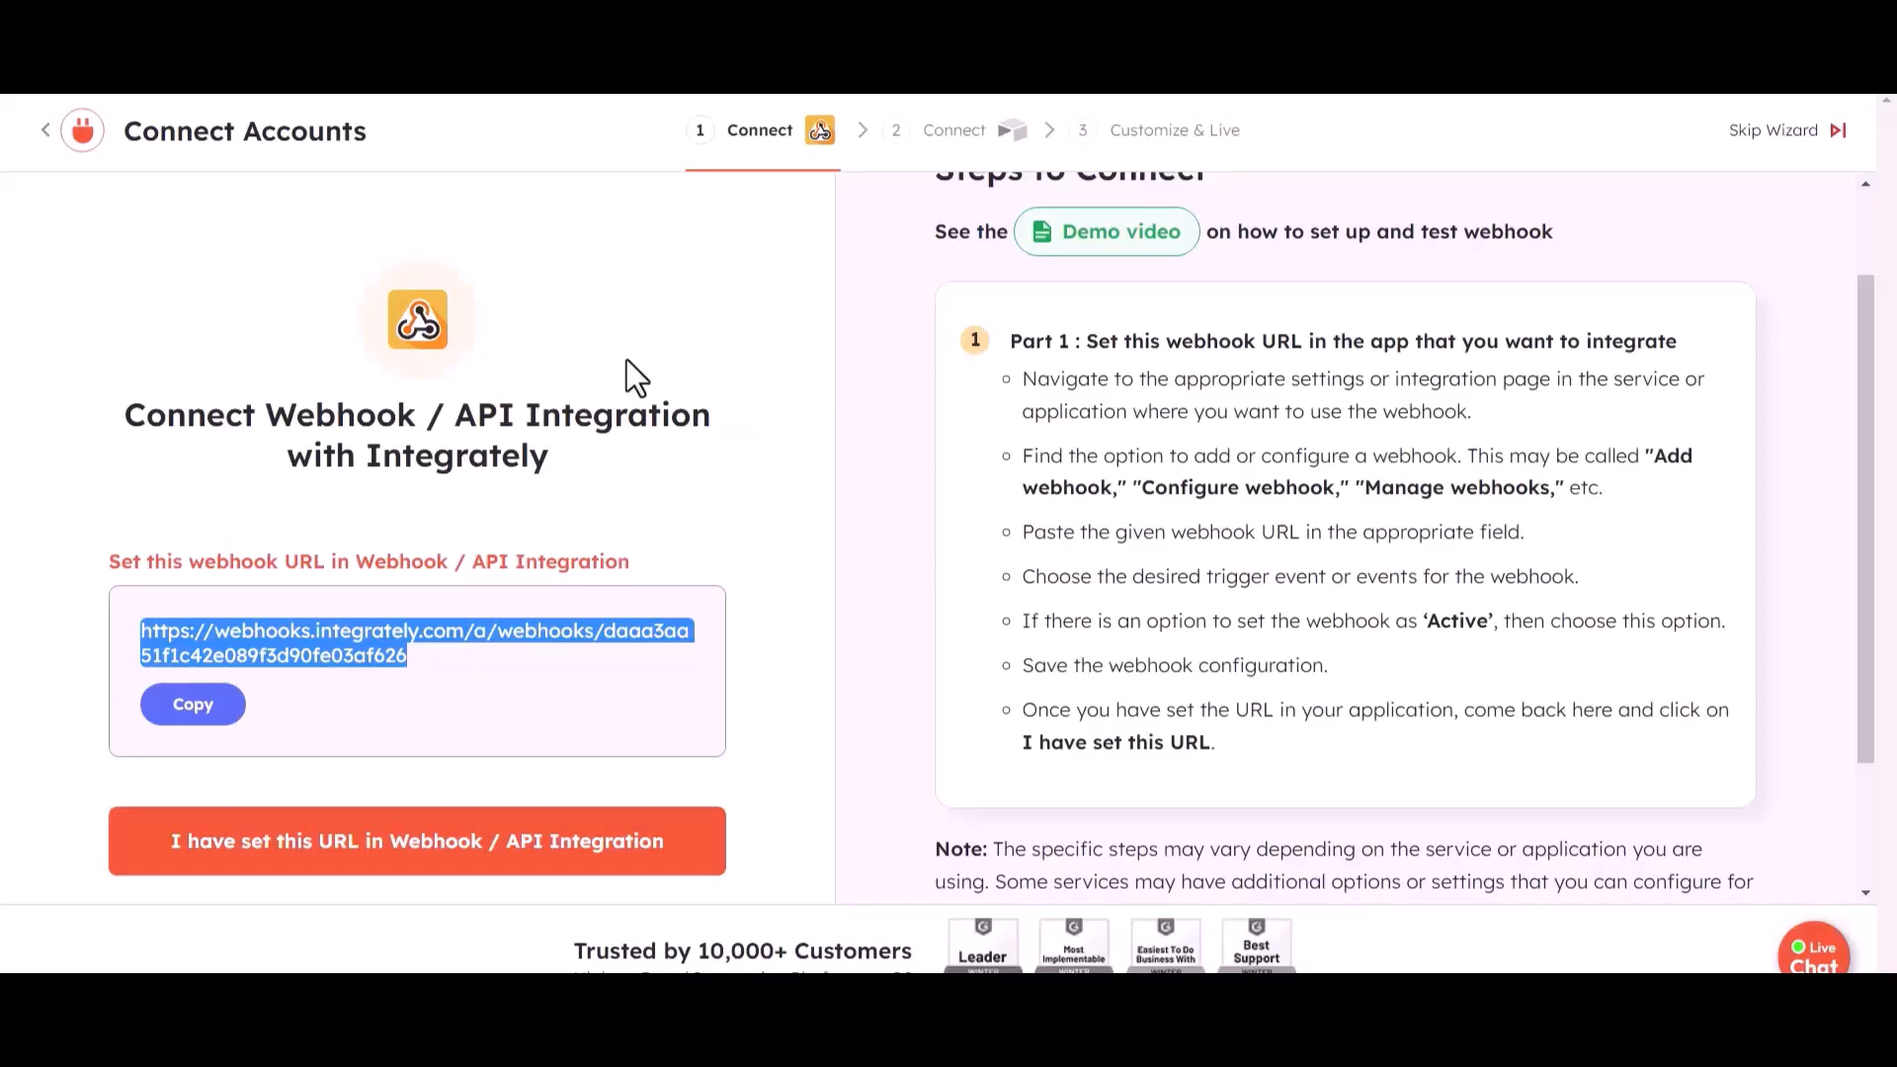
# - In Integrately, confirm that the webhook URL is set, check for the test record, and continue to the Airtable connection
pyautogui.click(345, 856)
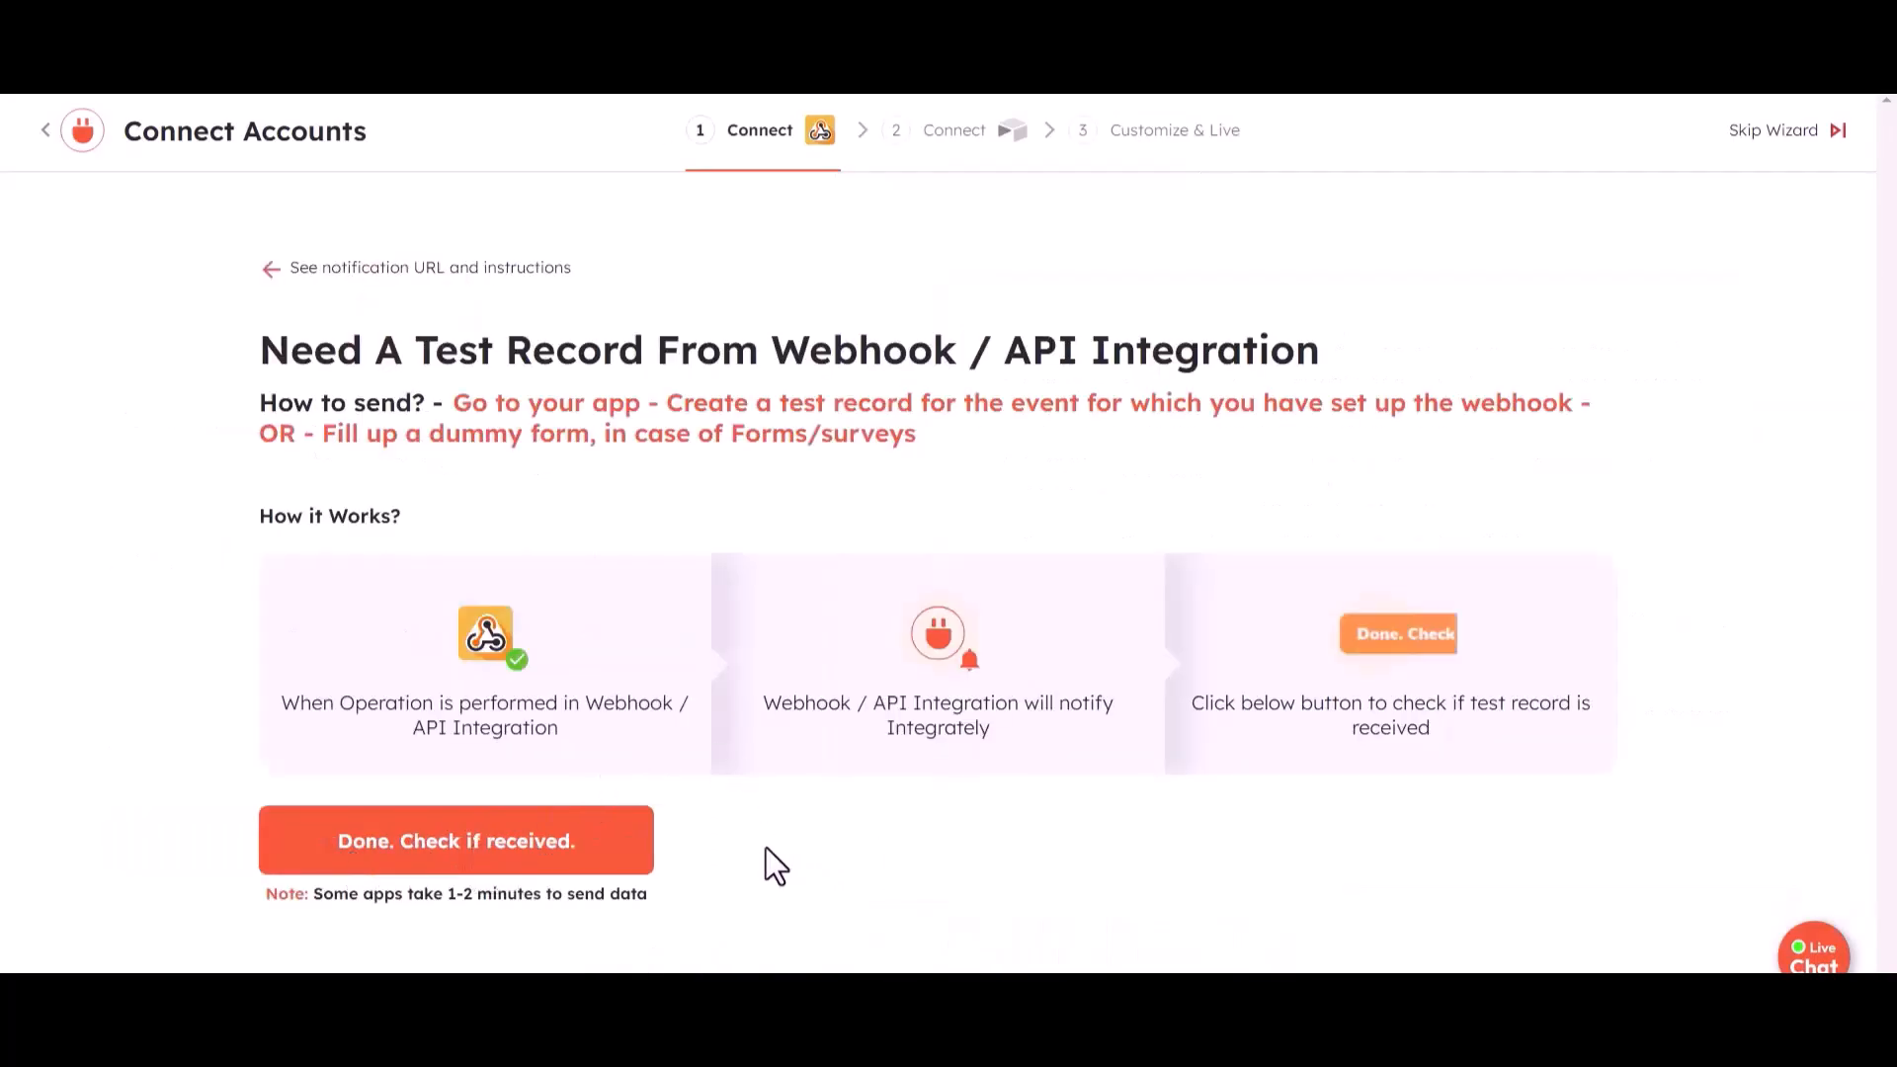
pyautogui.click(530, 860)
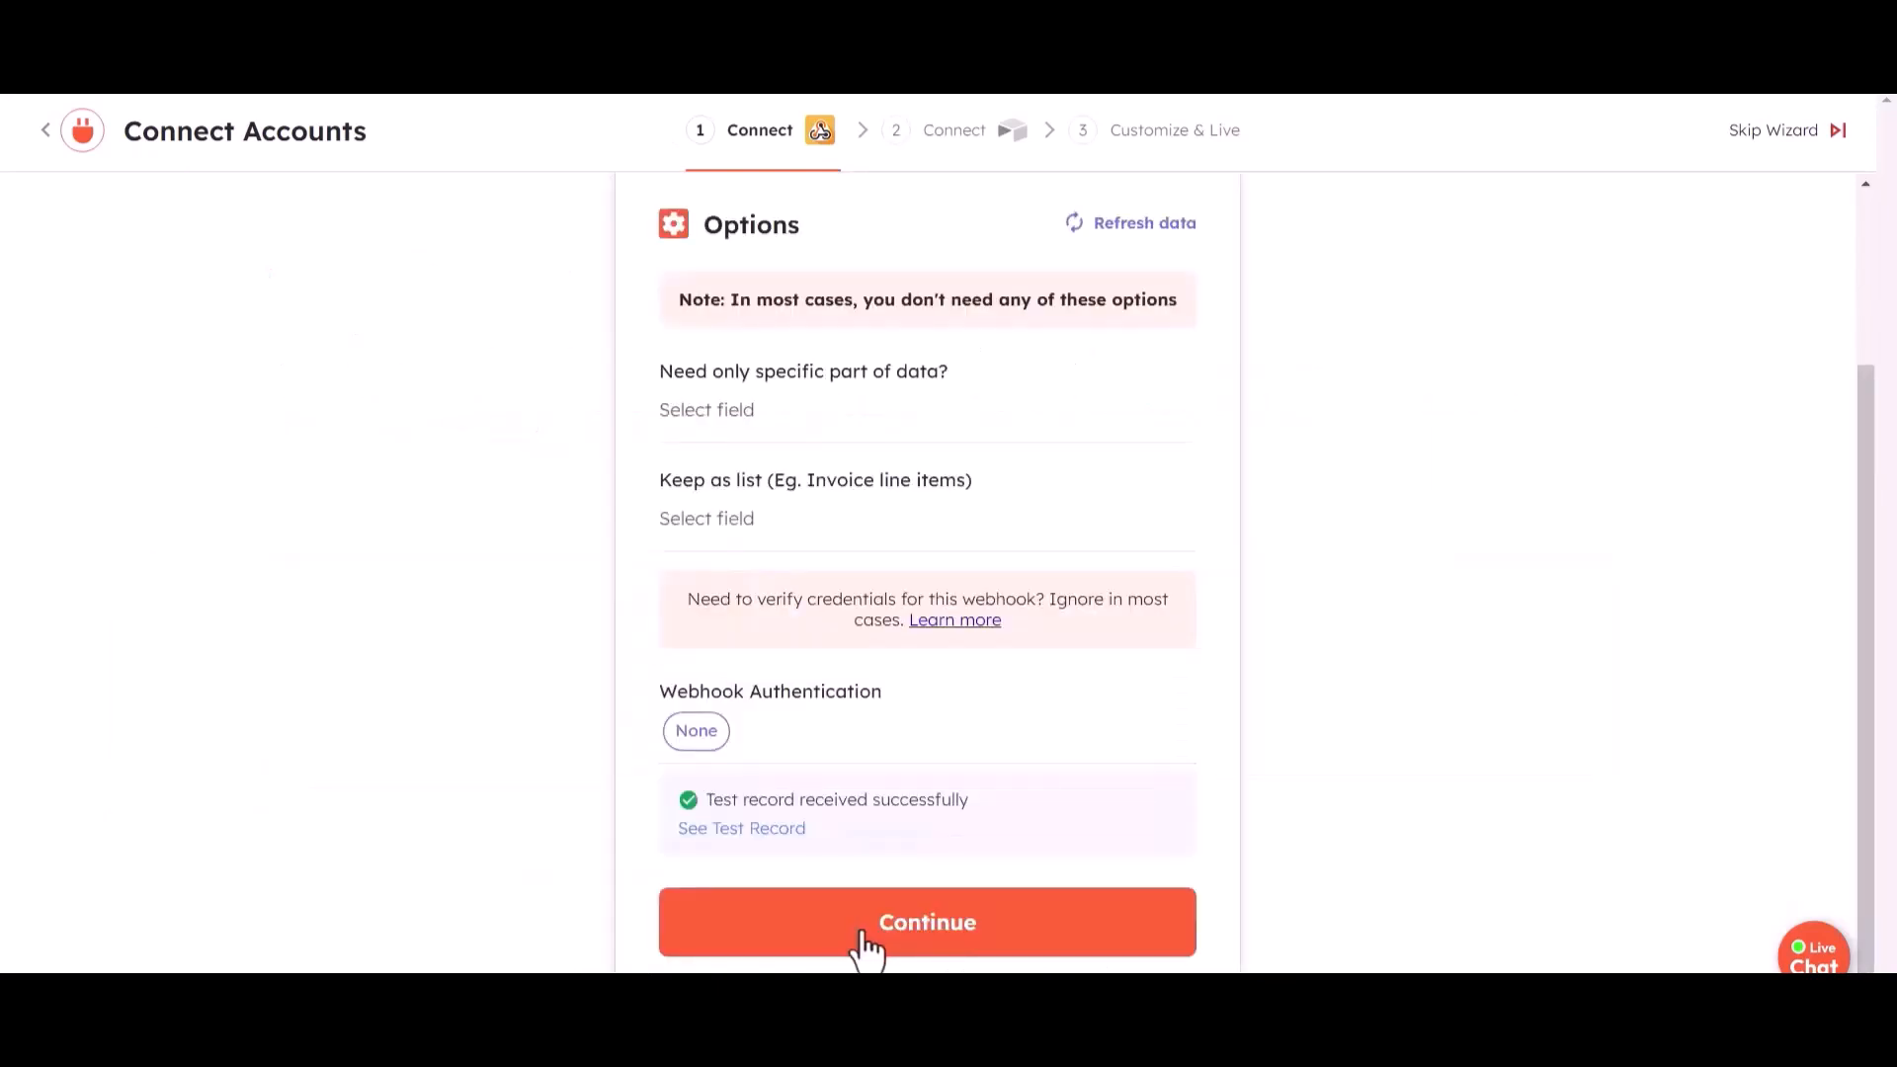
pyautogui.click(859, 944)
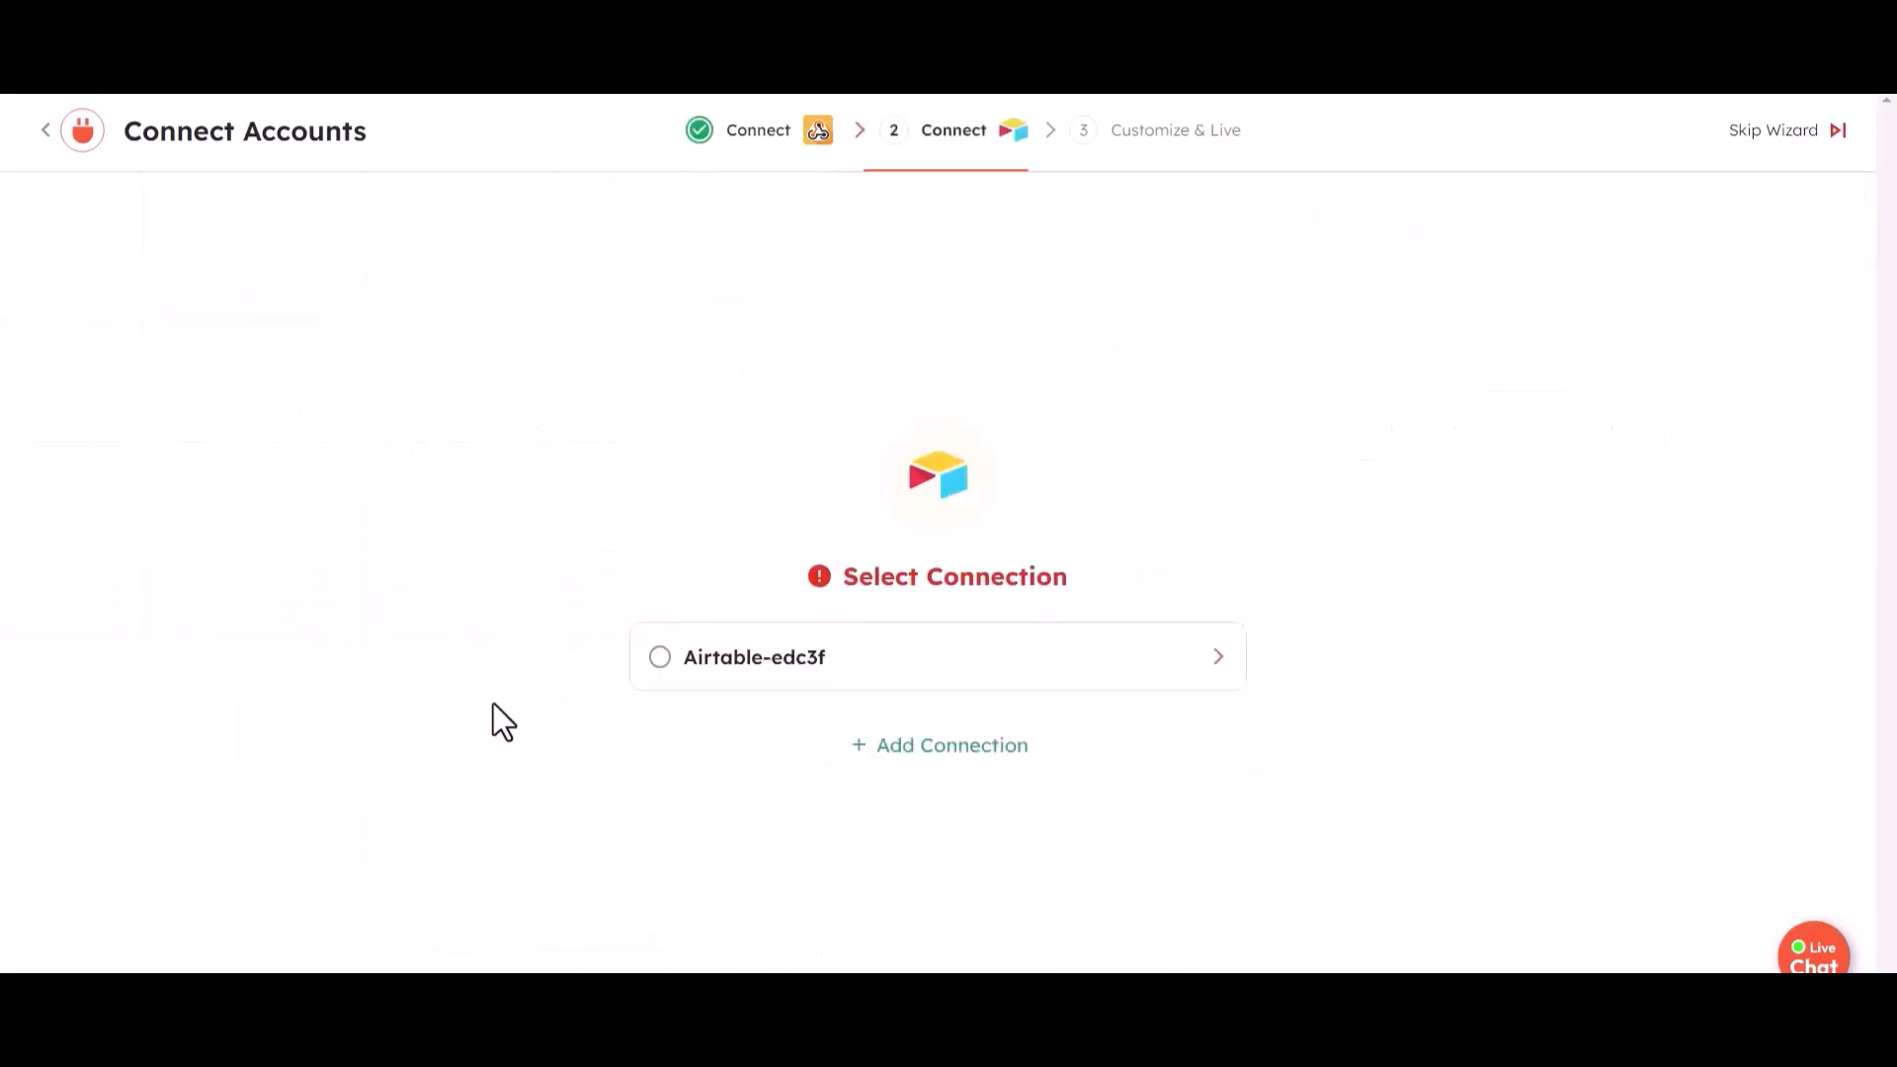
# - Select the existing Airtable connection, with bit integration as the base and Table 1 as the table
pyautogui.click(741, 678)
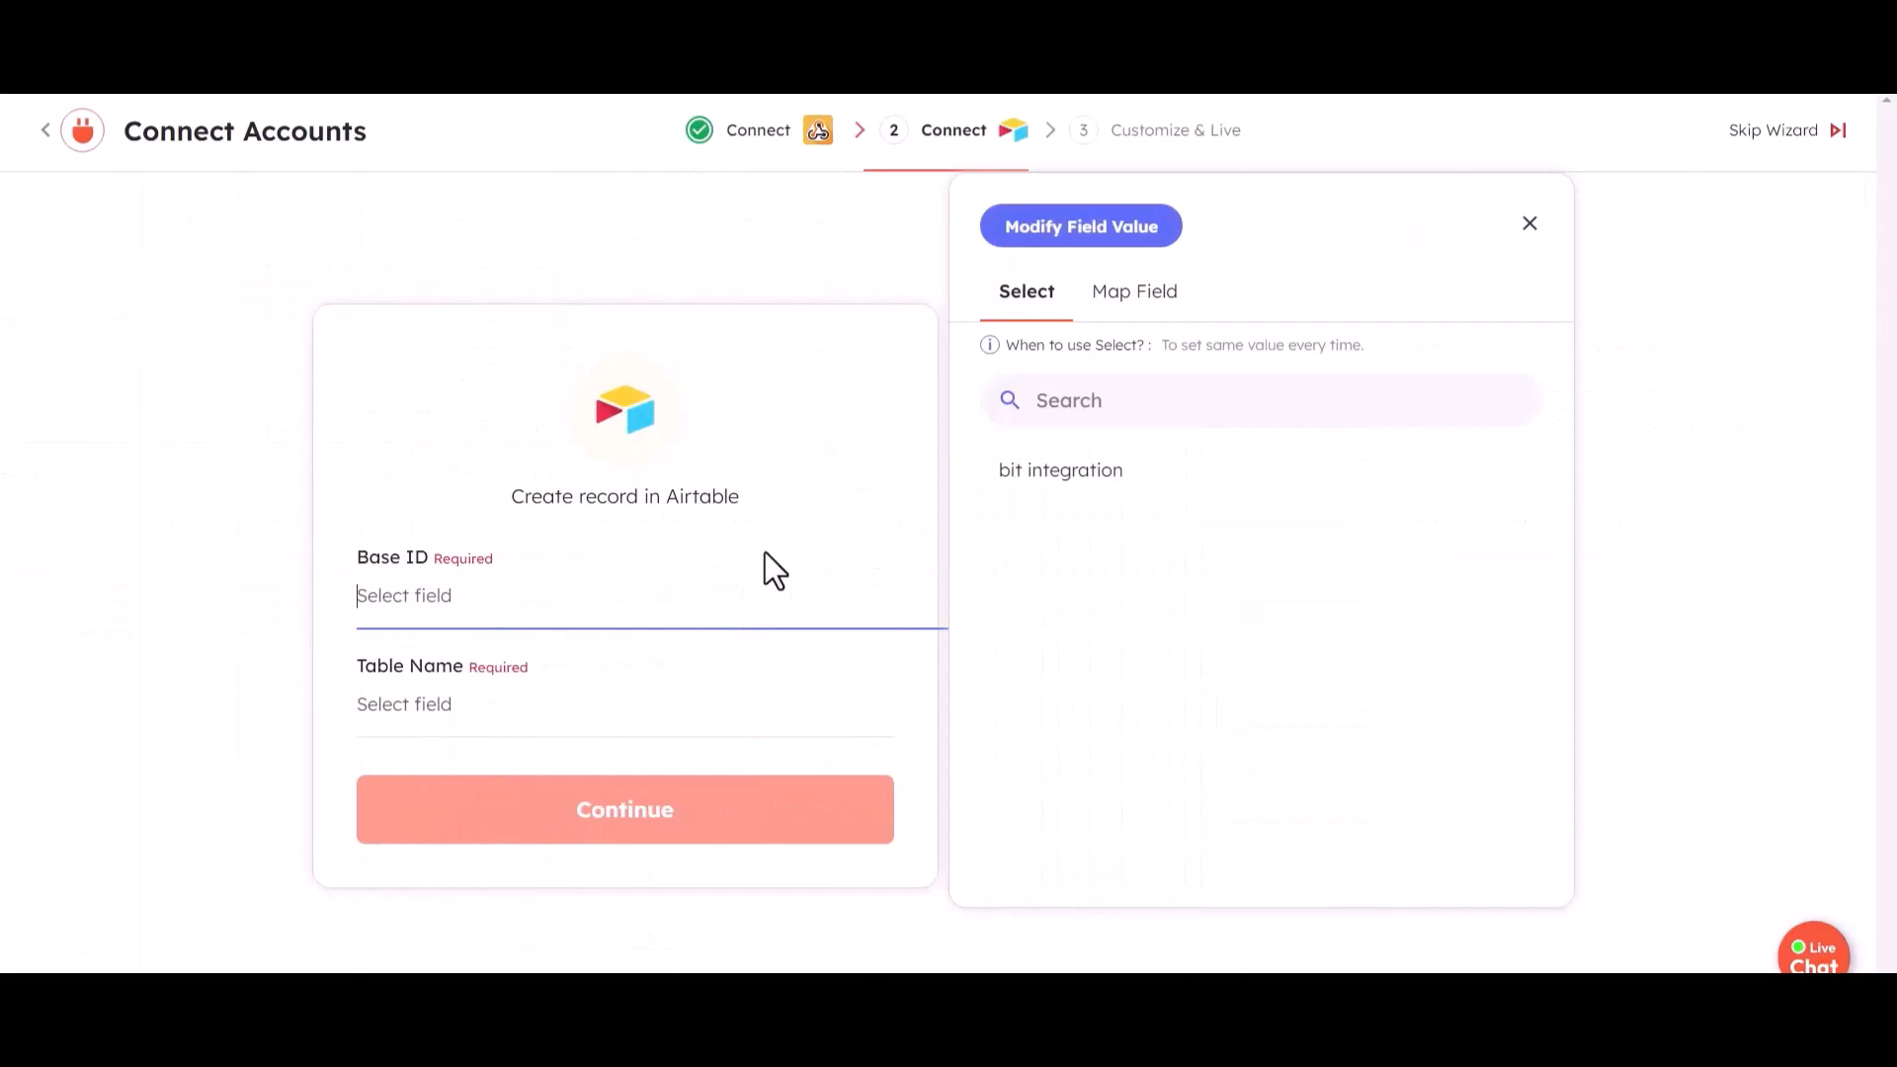
pyautogui.click(1042, 472)
pyautogui.click(809, 719)
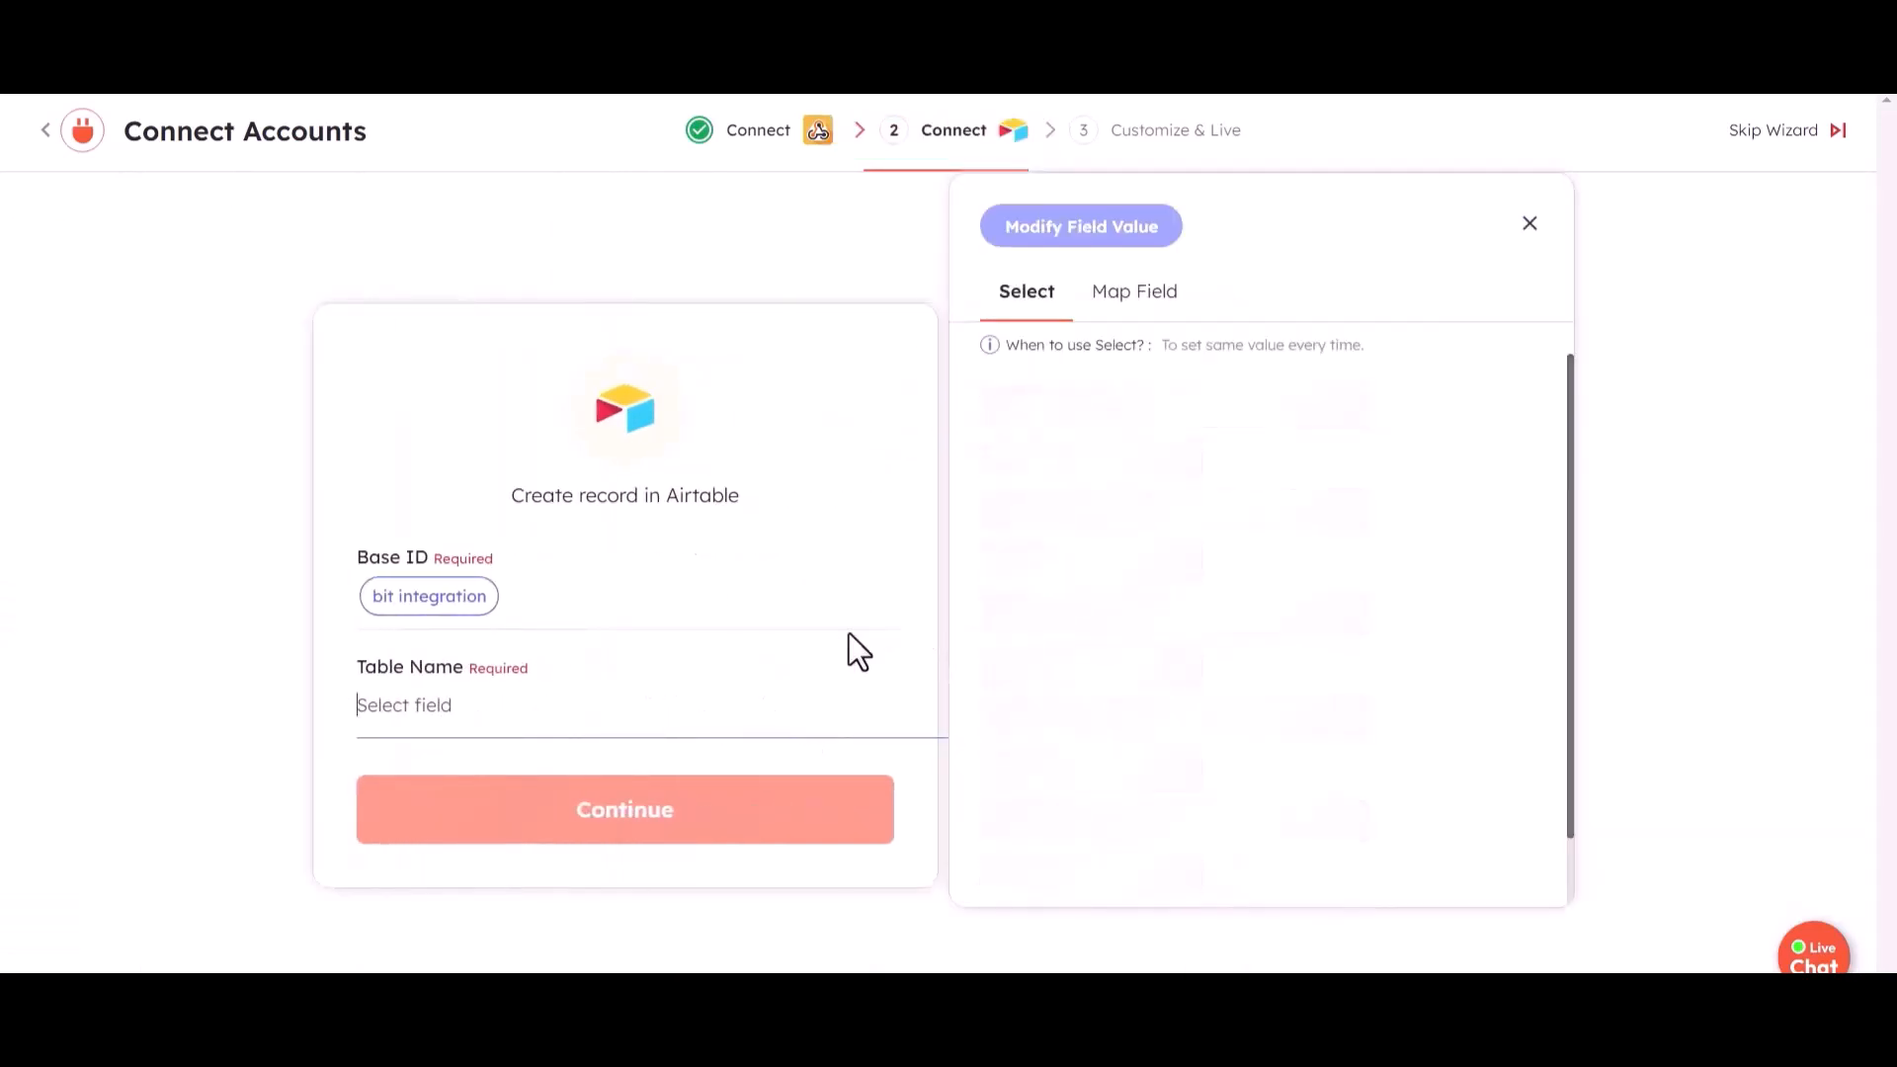
pyautogui.click(1039, 476)
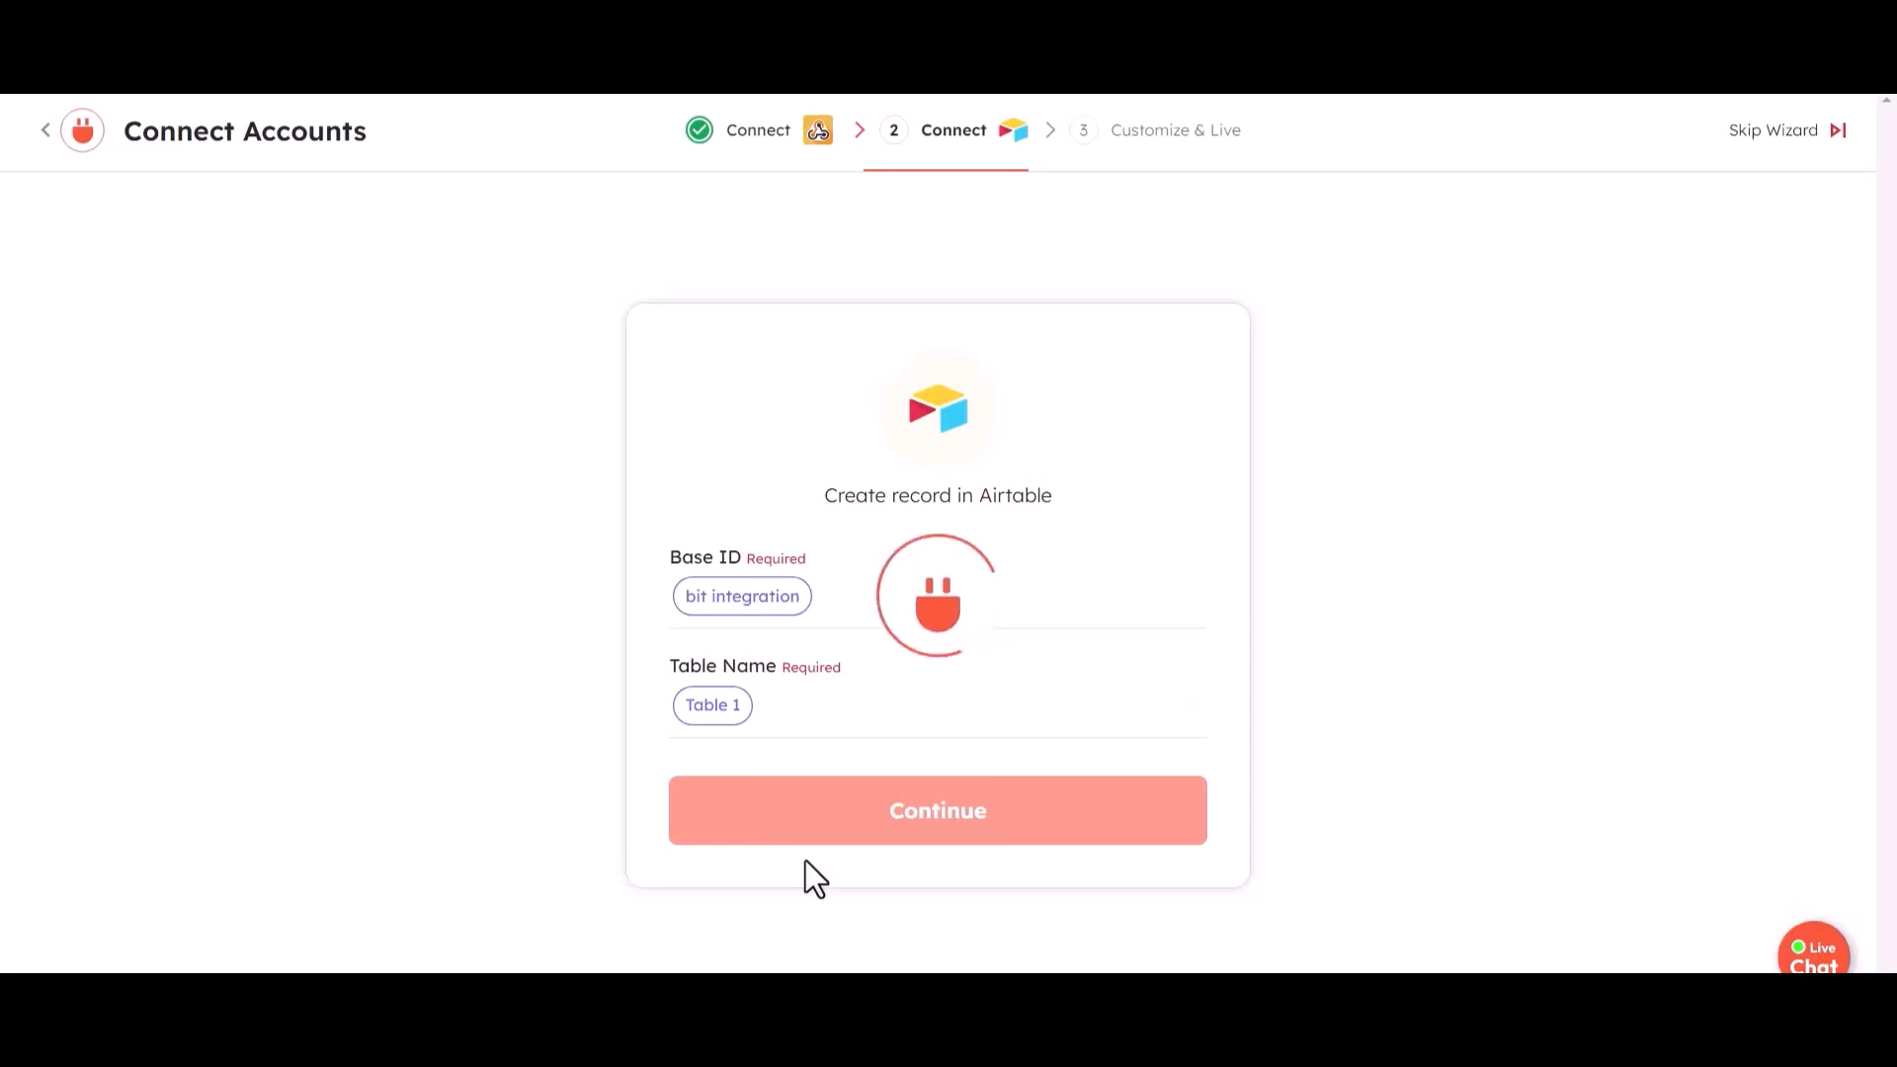
# - Map the record's Name to M Ckj S 9P K K I- 2, Email to Email, and Number to A Rhk 3Wl Osi- 1
pyautogui.click(1136, 617)
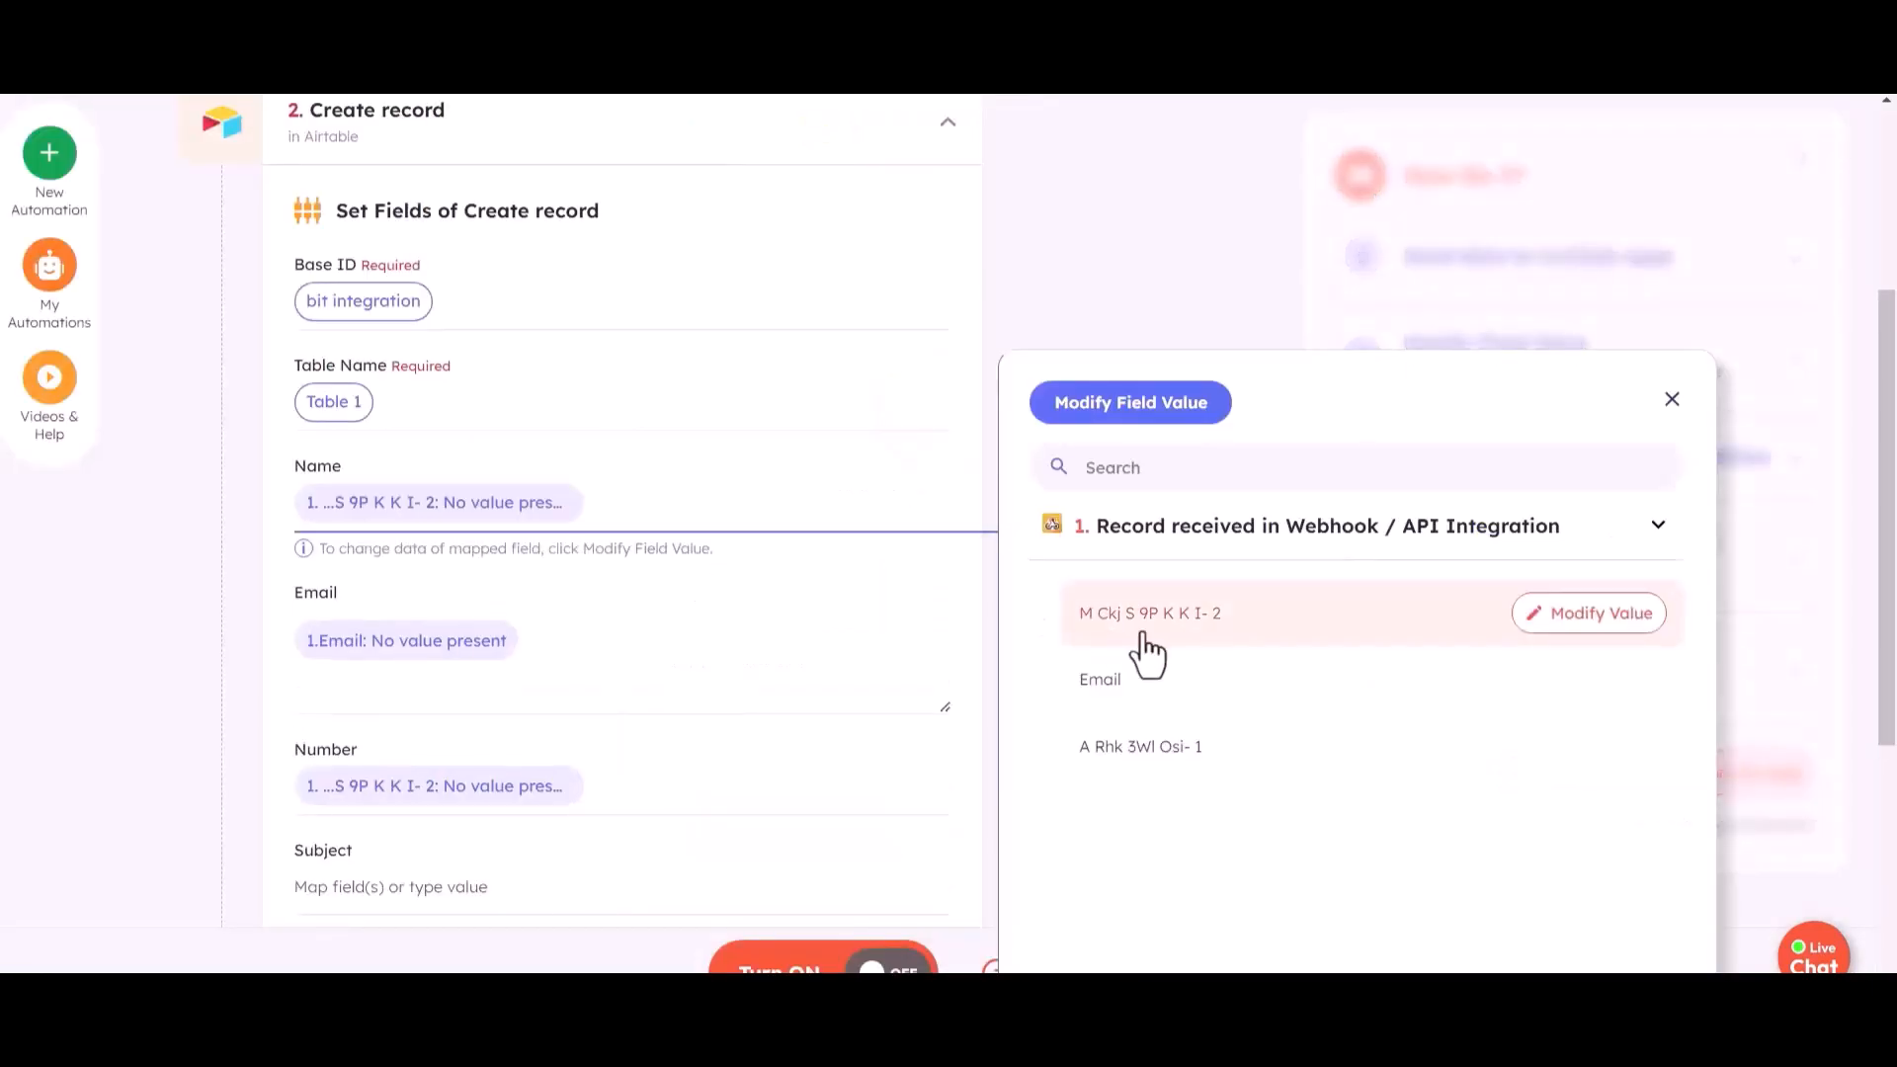
pyautogui.click(536, 649)
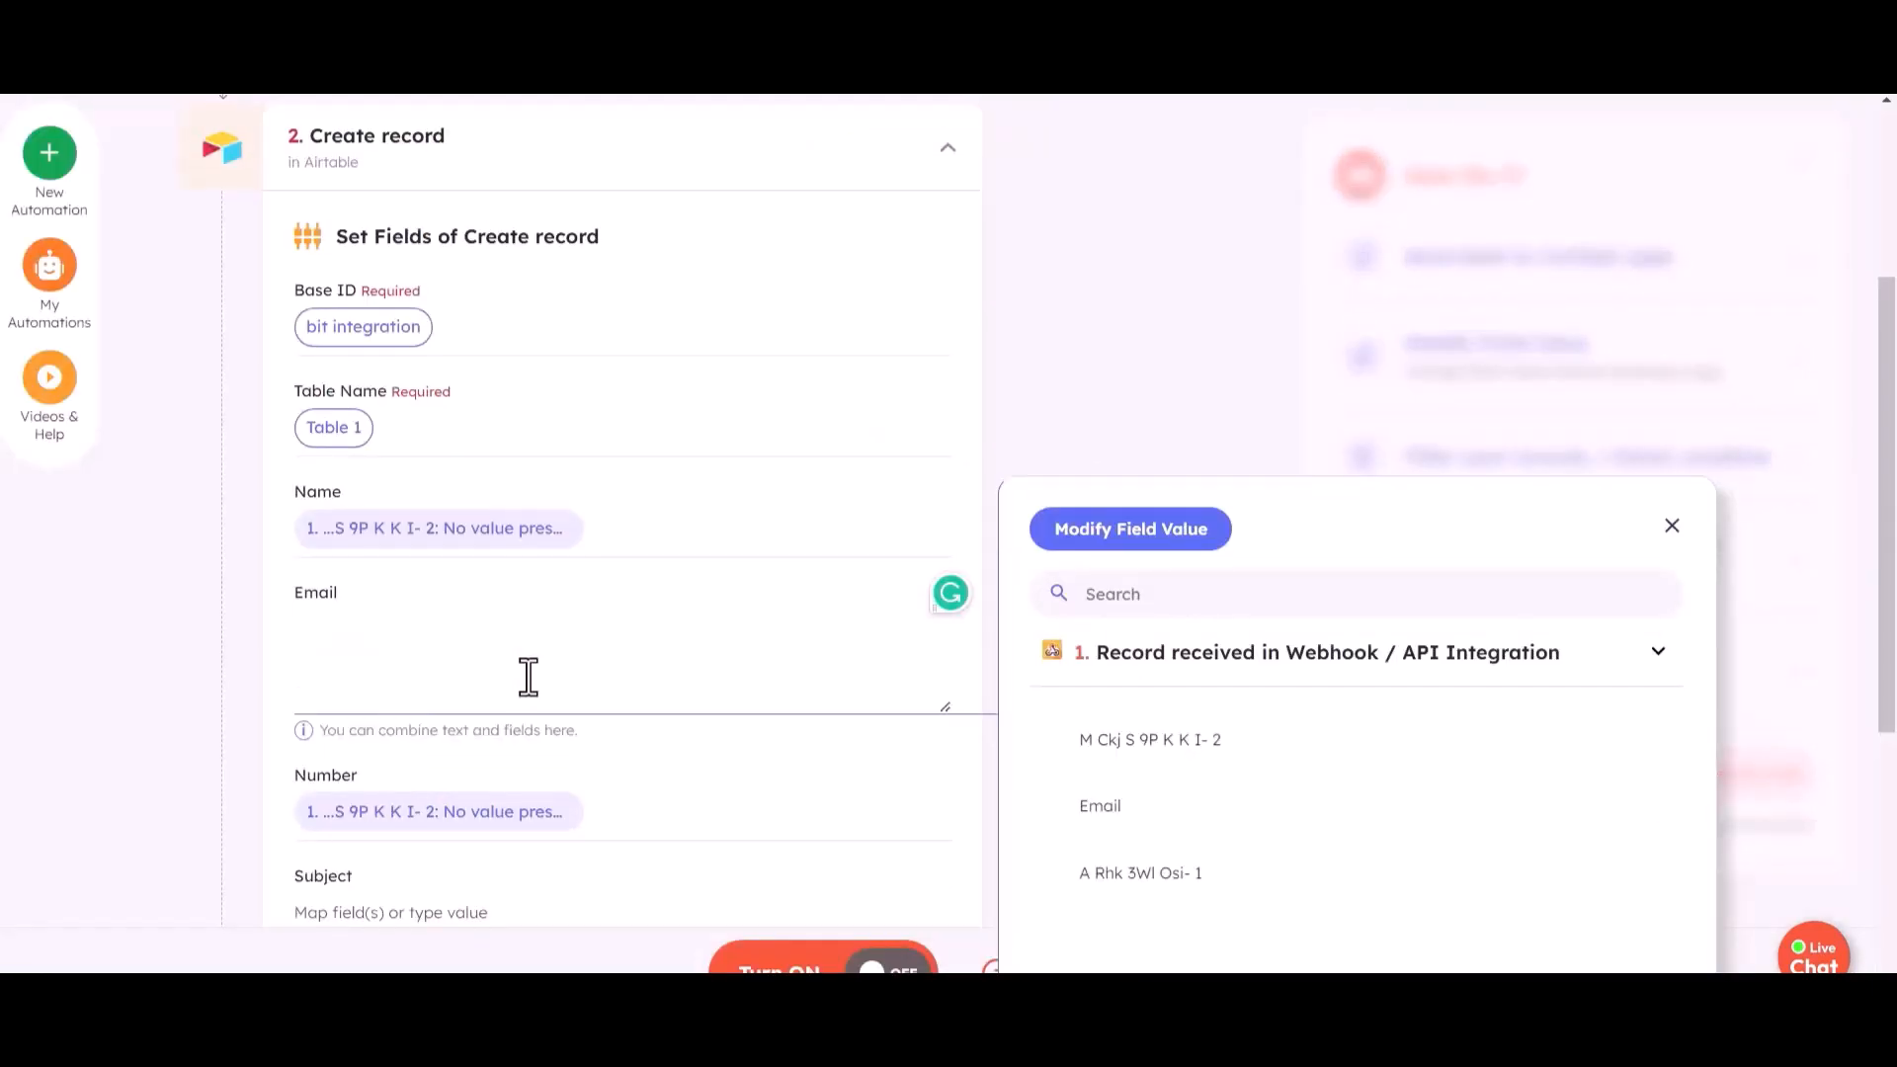
pyautogui.click(1087, 820)
pyautogui.scroll(-1, 557, 660)
pyautogui.click(626, 681)
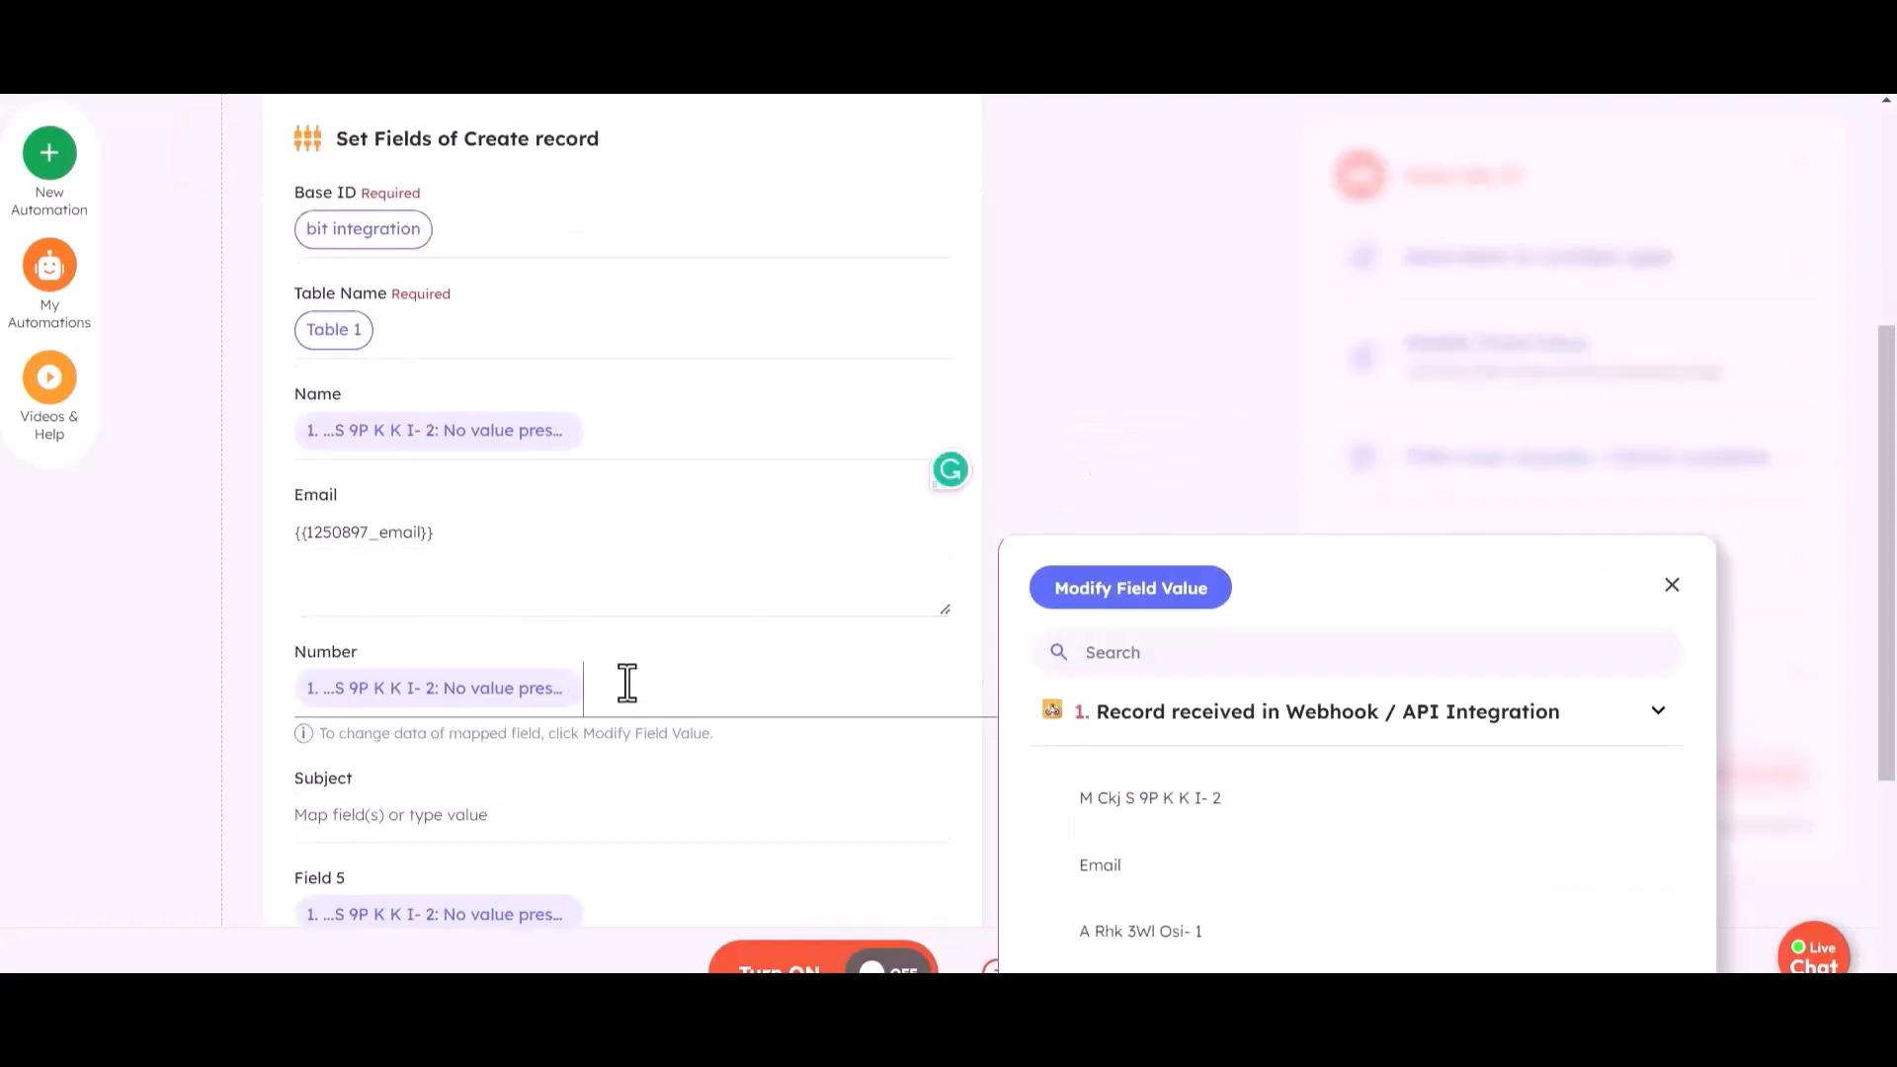
pyautogui.click(1122, 939)
# - Clear the Field 5 mapping and run a test of the Airtable record creation
pyautogui.scroll(-1, 490, 707)
pyautogui.click(597, 685)
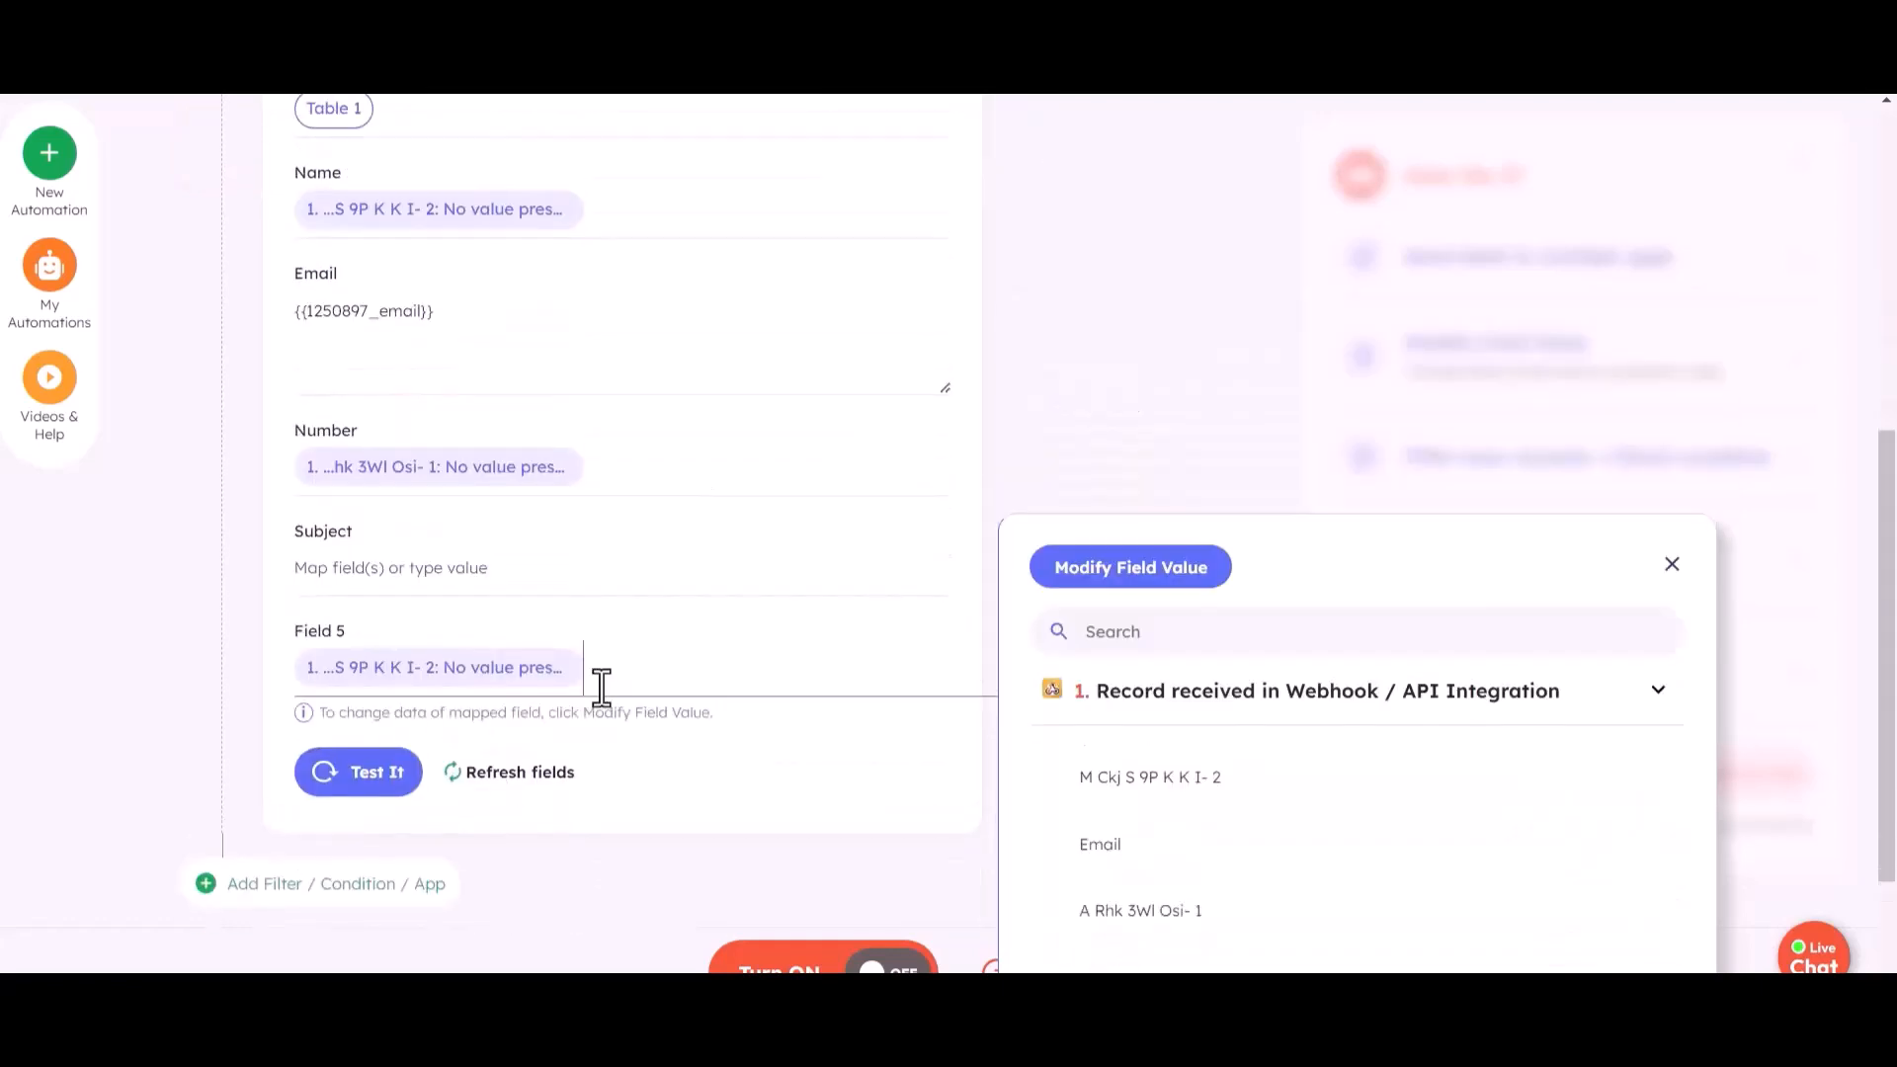
pyautogui.scroll(2, 419, 710)
pyautogui.scroll(-4, 474, 705)
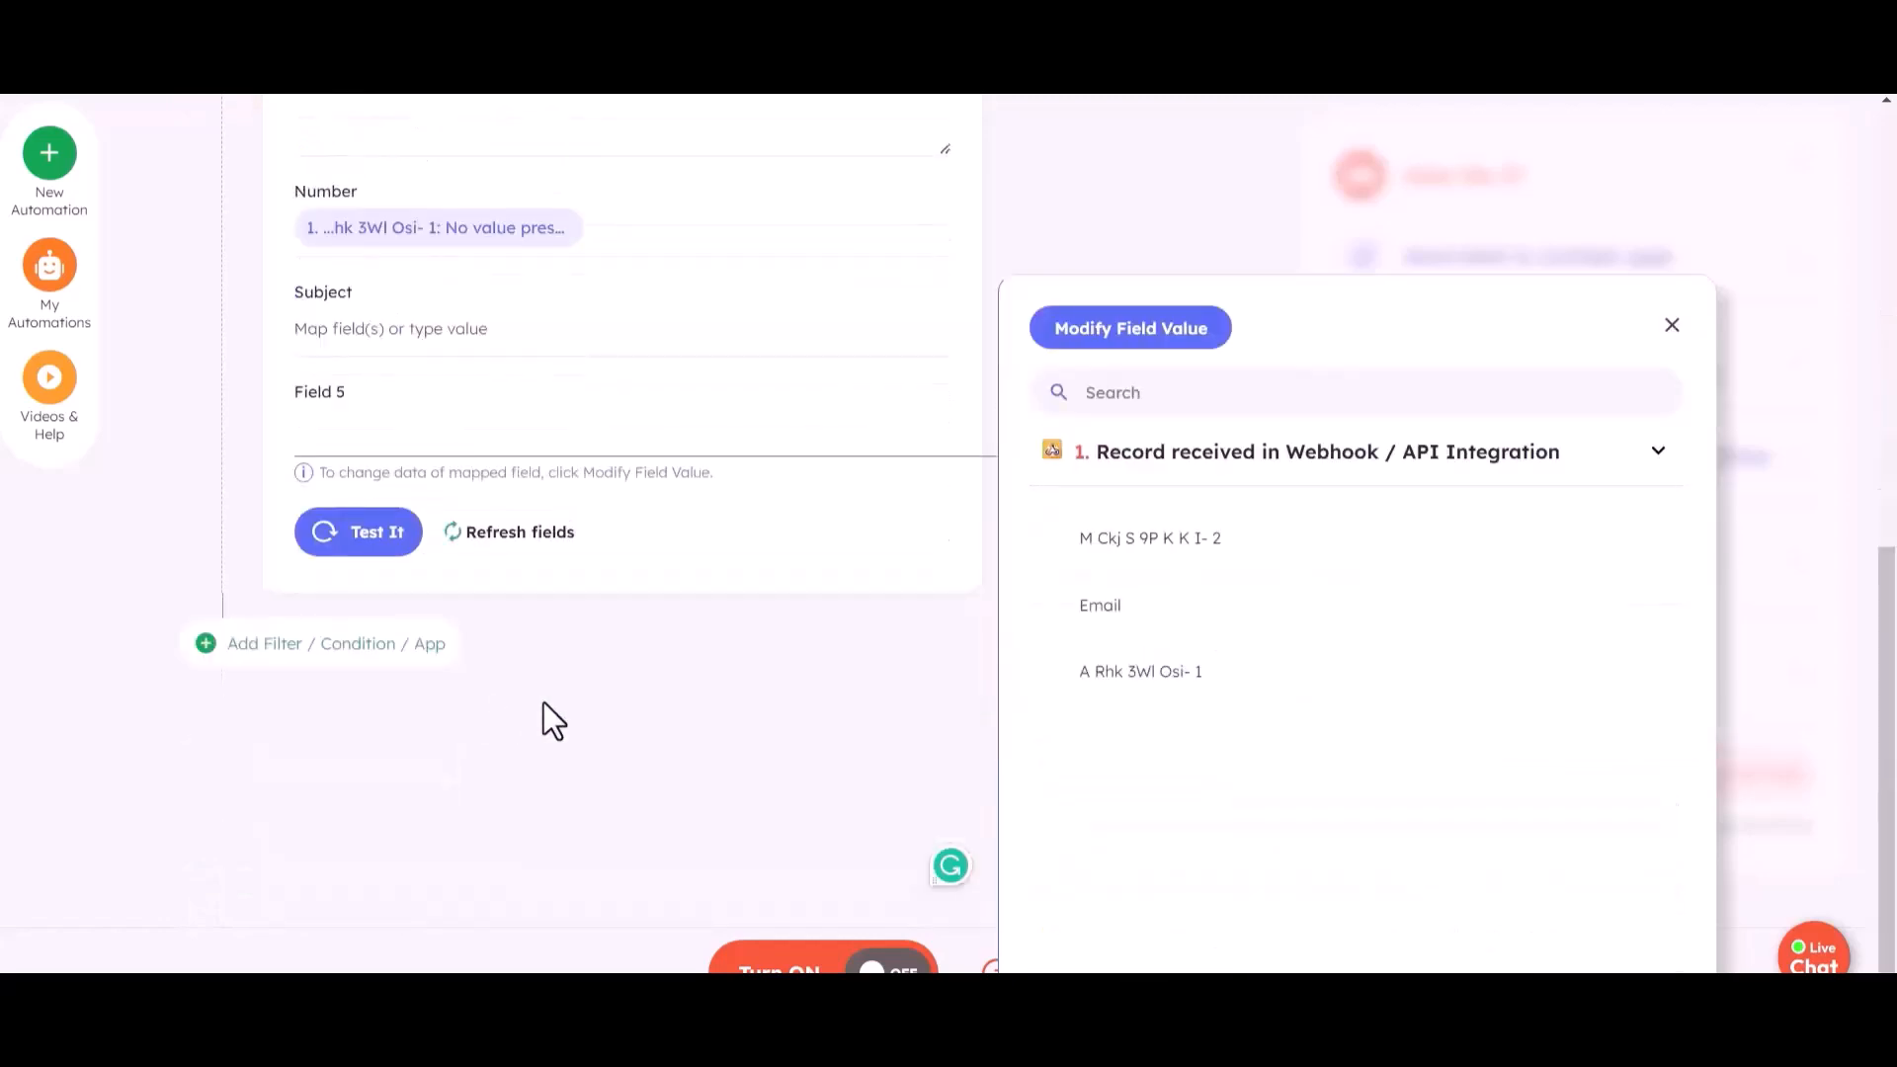
pyautogui.click(606, 652)
pyautogui.click(361, 553)
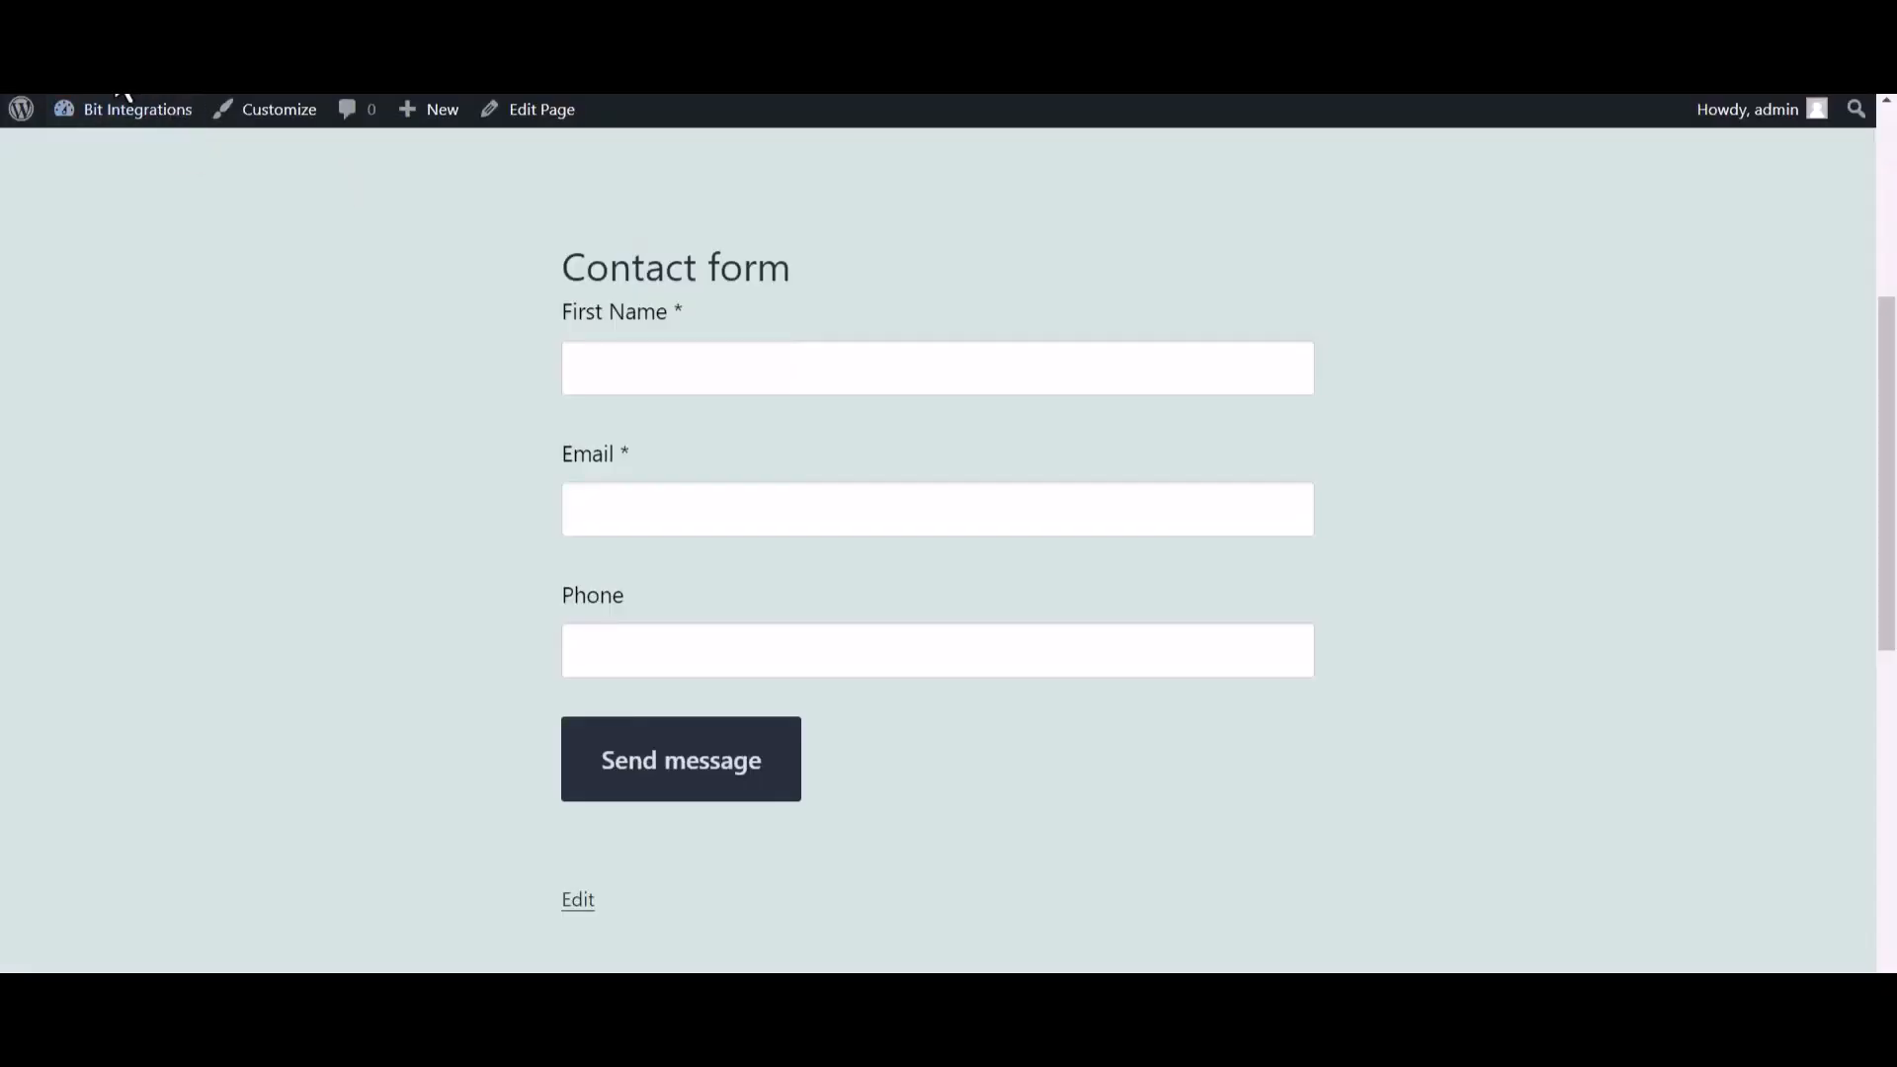
# - On the website's contact form, enter "Bit Integrations" as the first name and fill in the contact's email
pyautogui.click(627, 377)
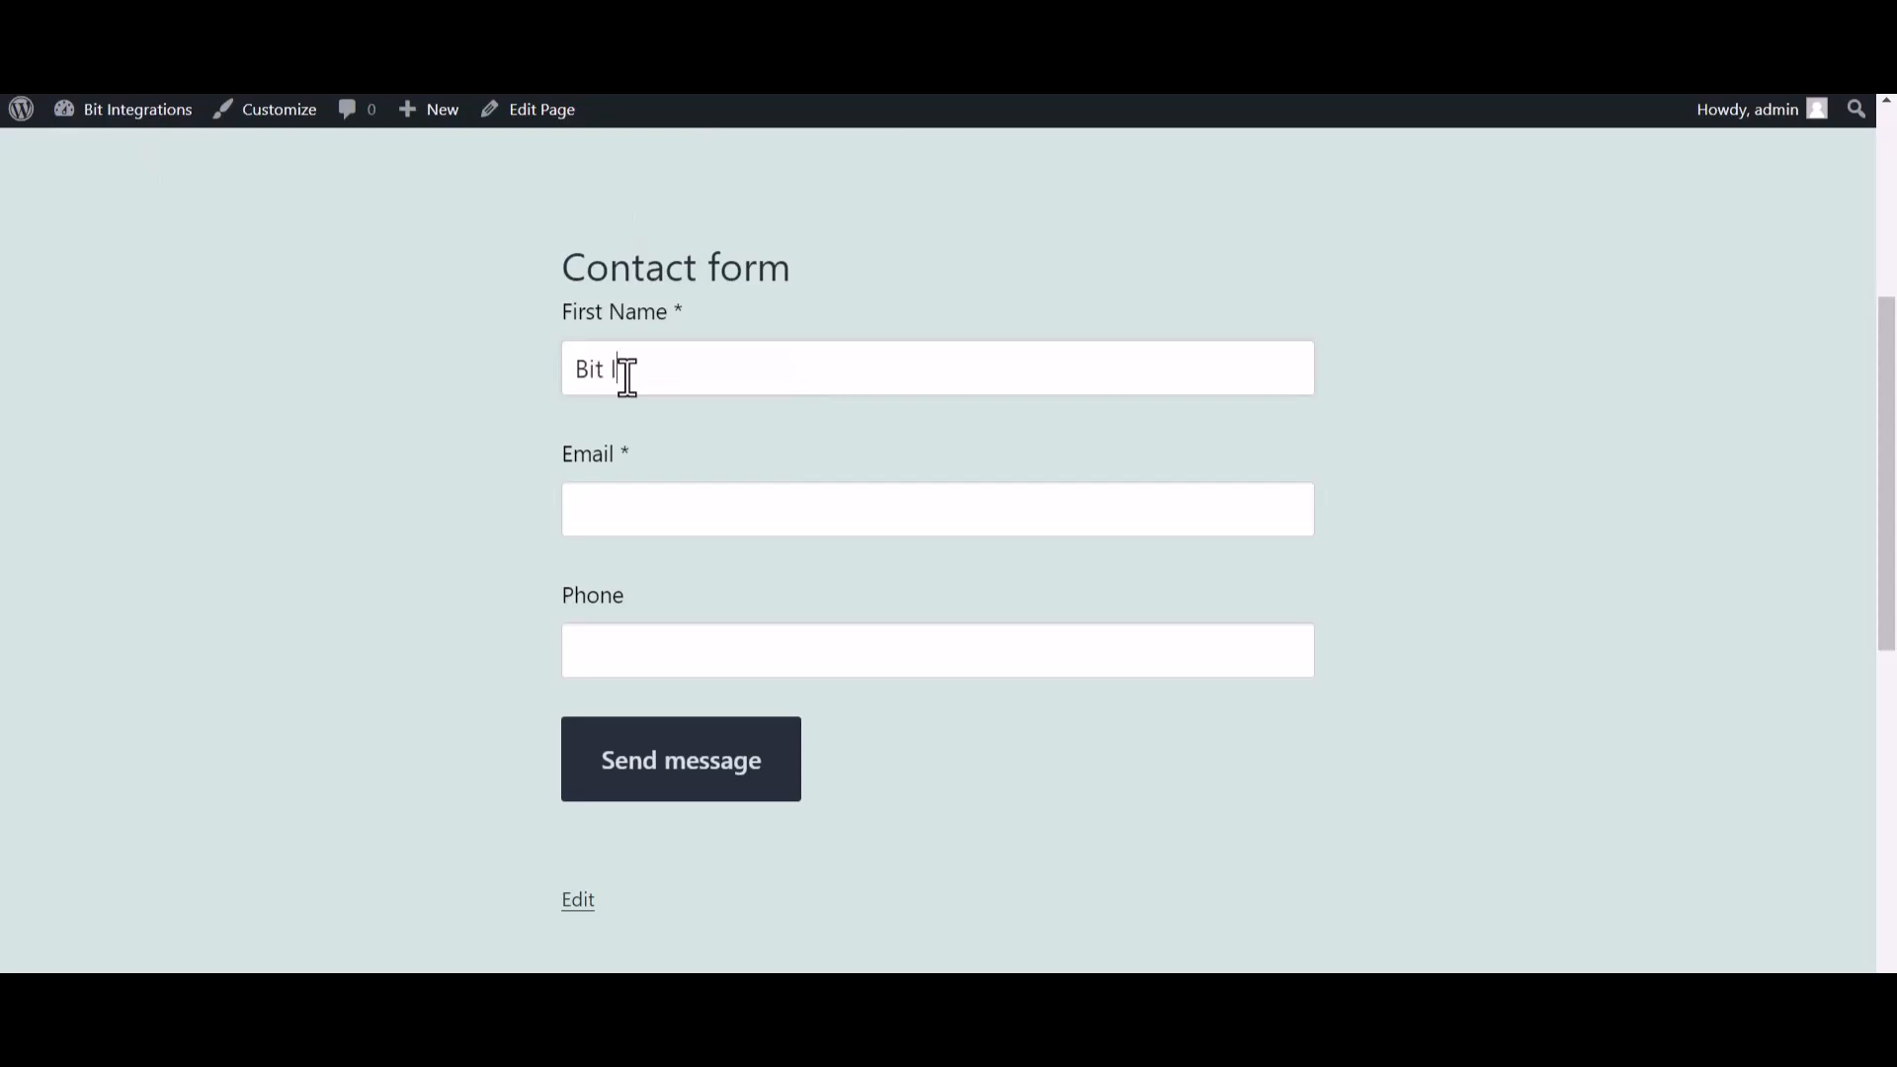
pyautogui.write('Bit Integrations')
pyautogui.click(631, 515)
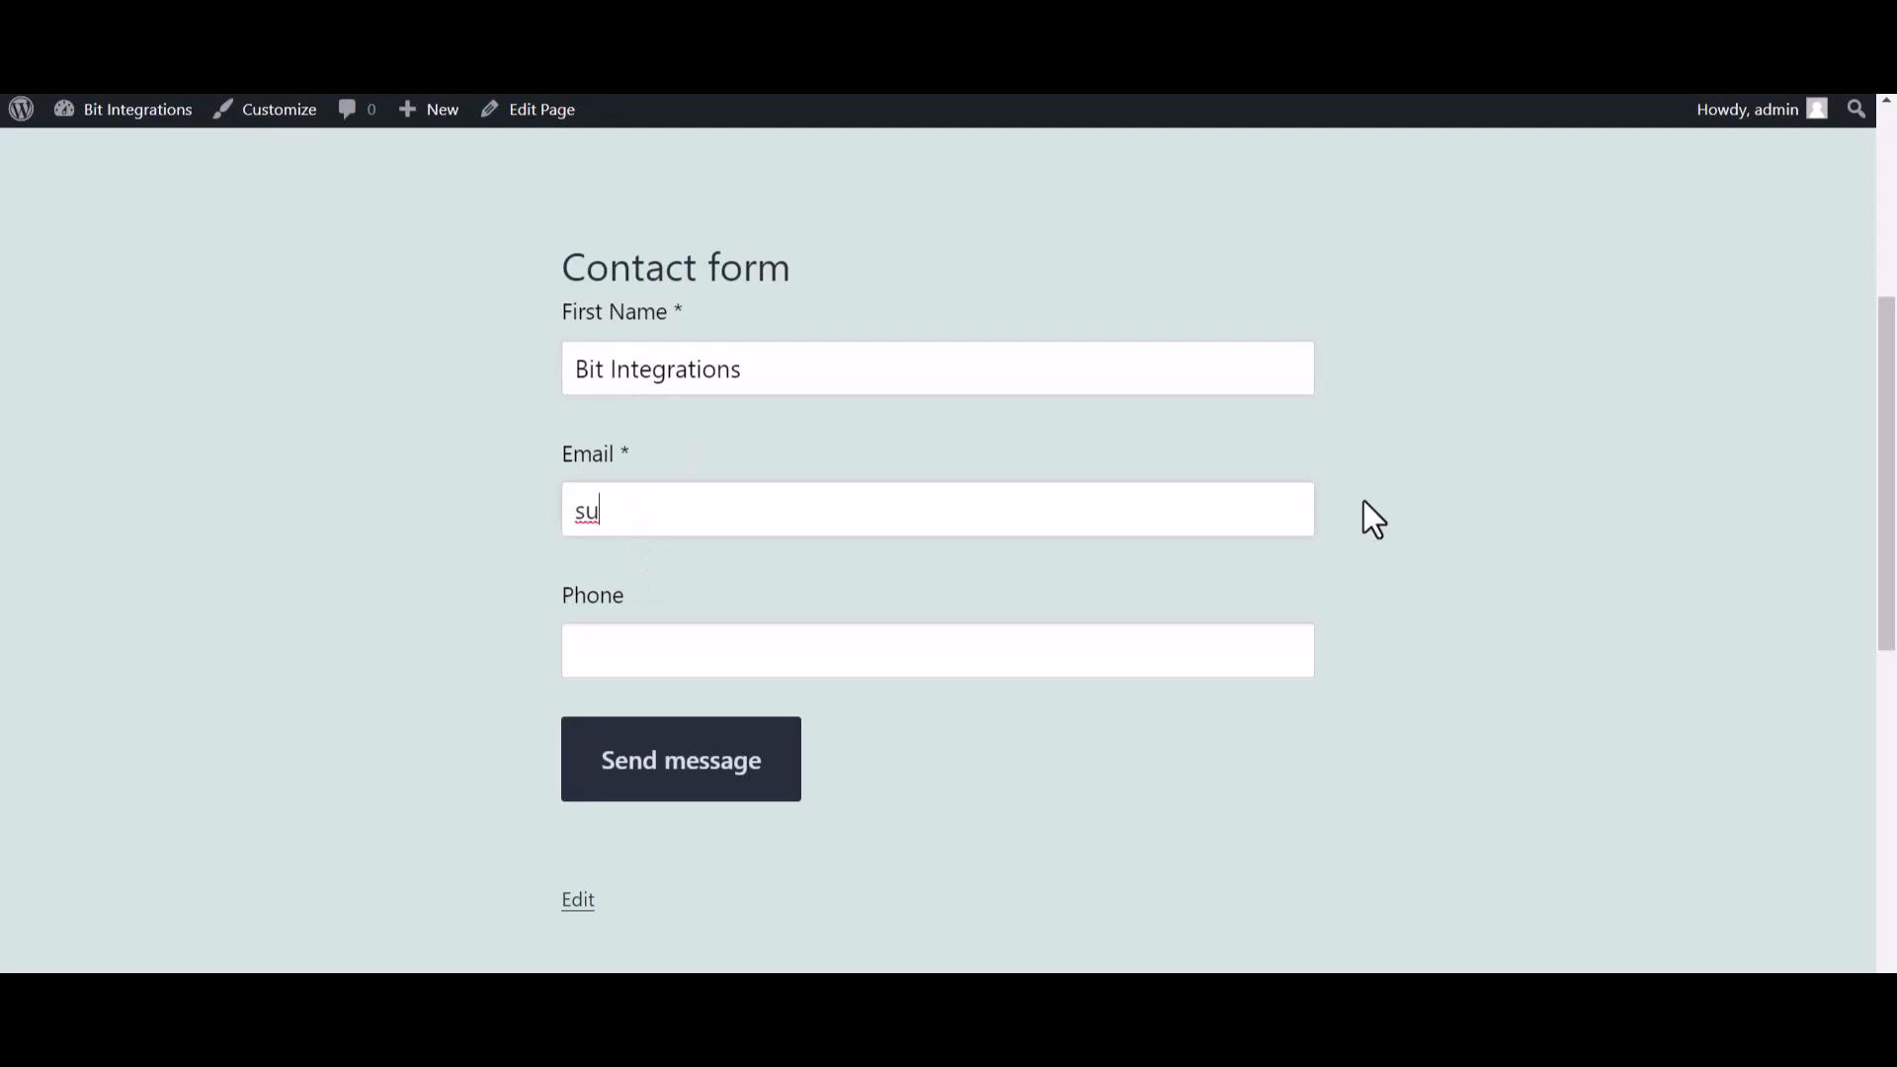
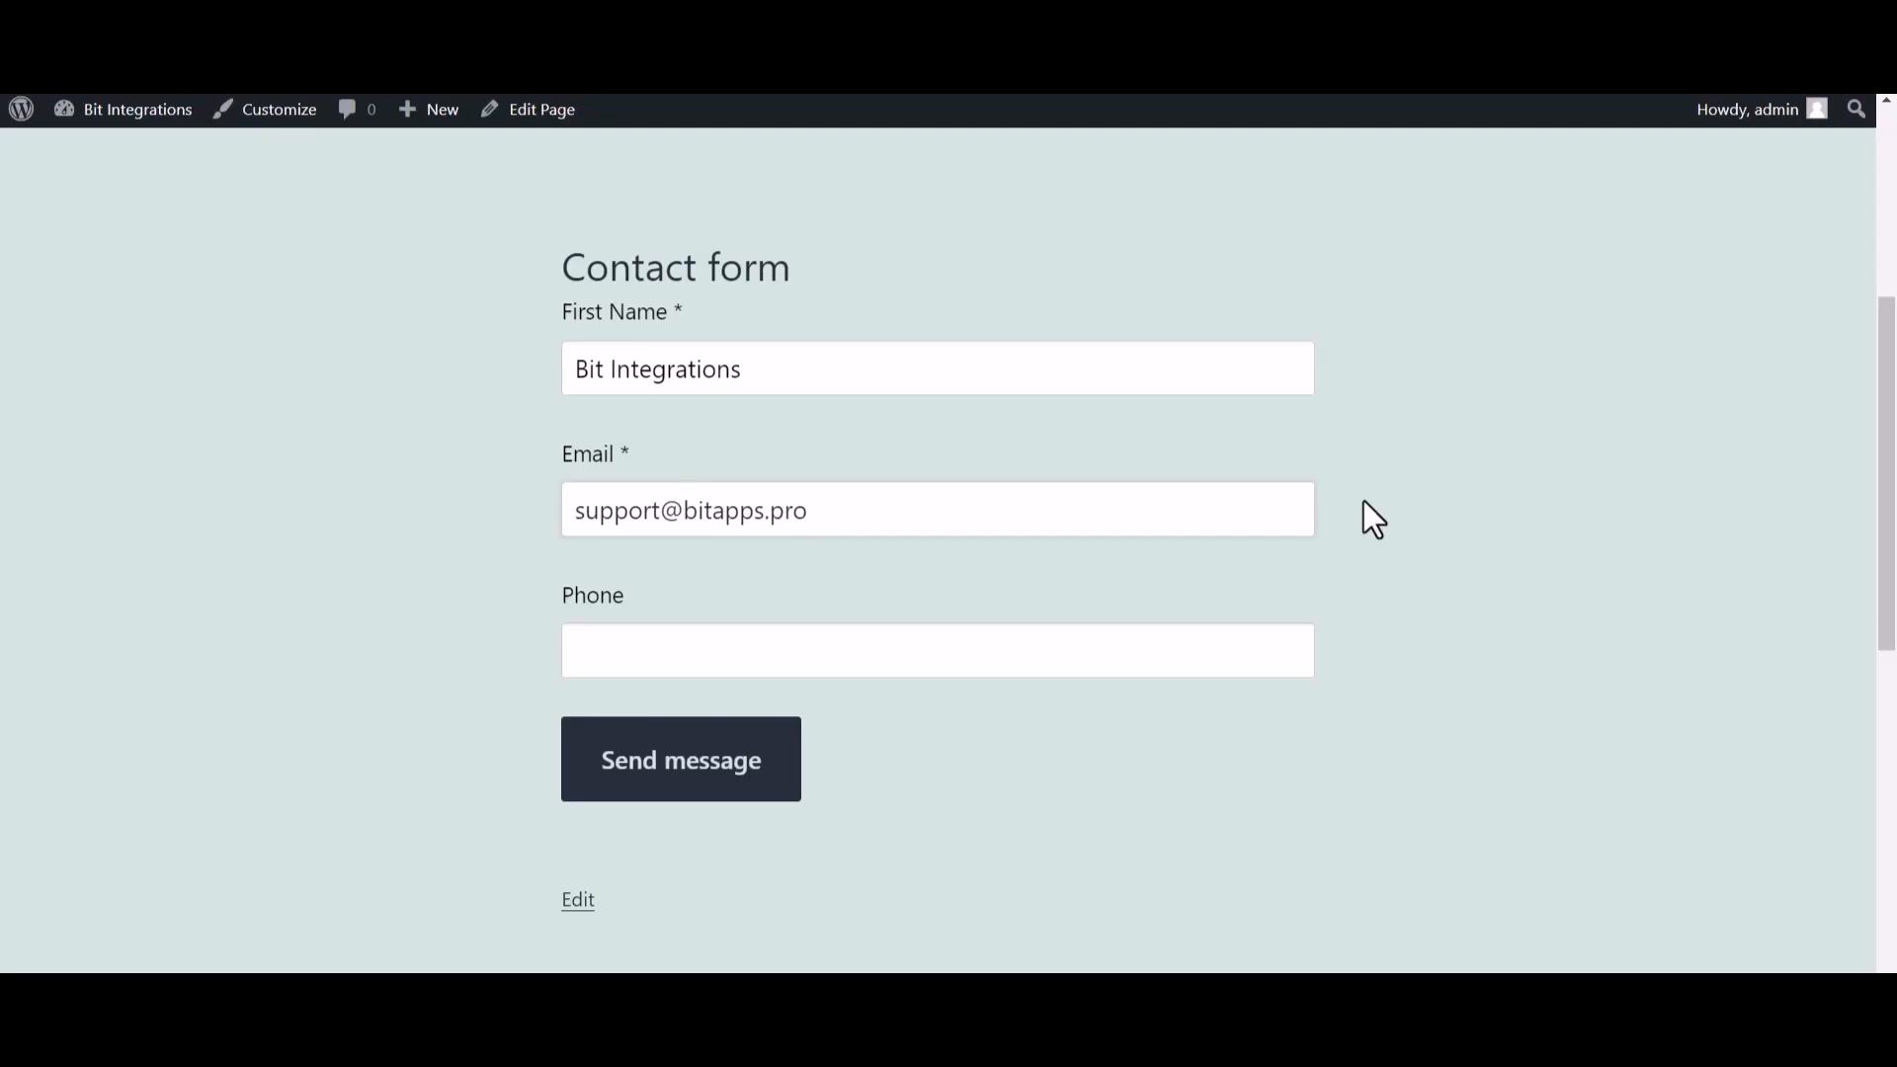
pyautogui.hotkey('ctrl', '+')
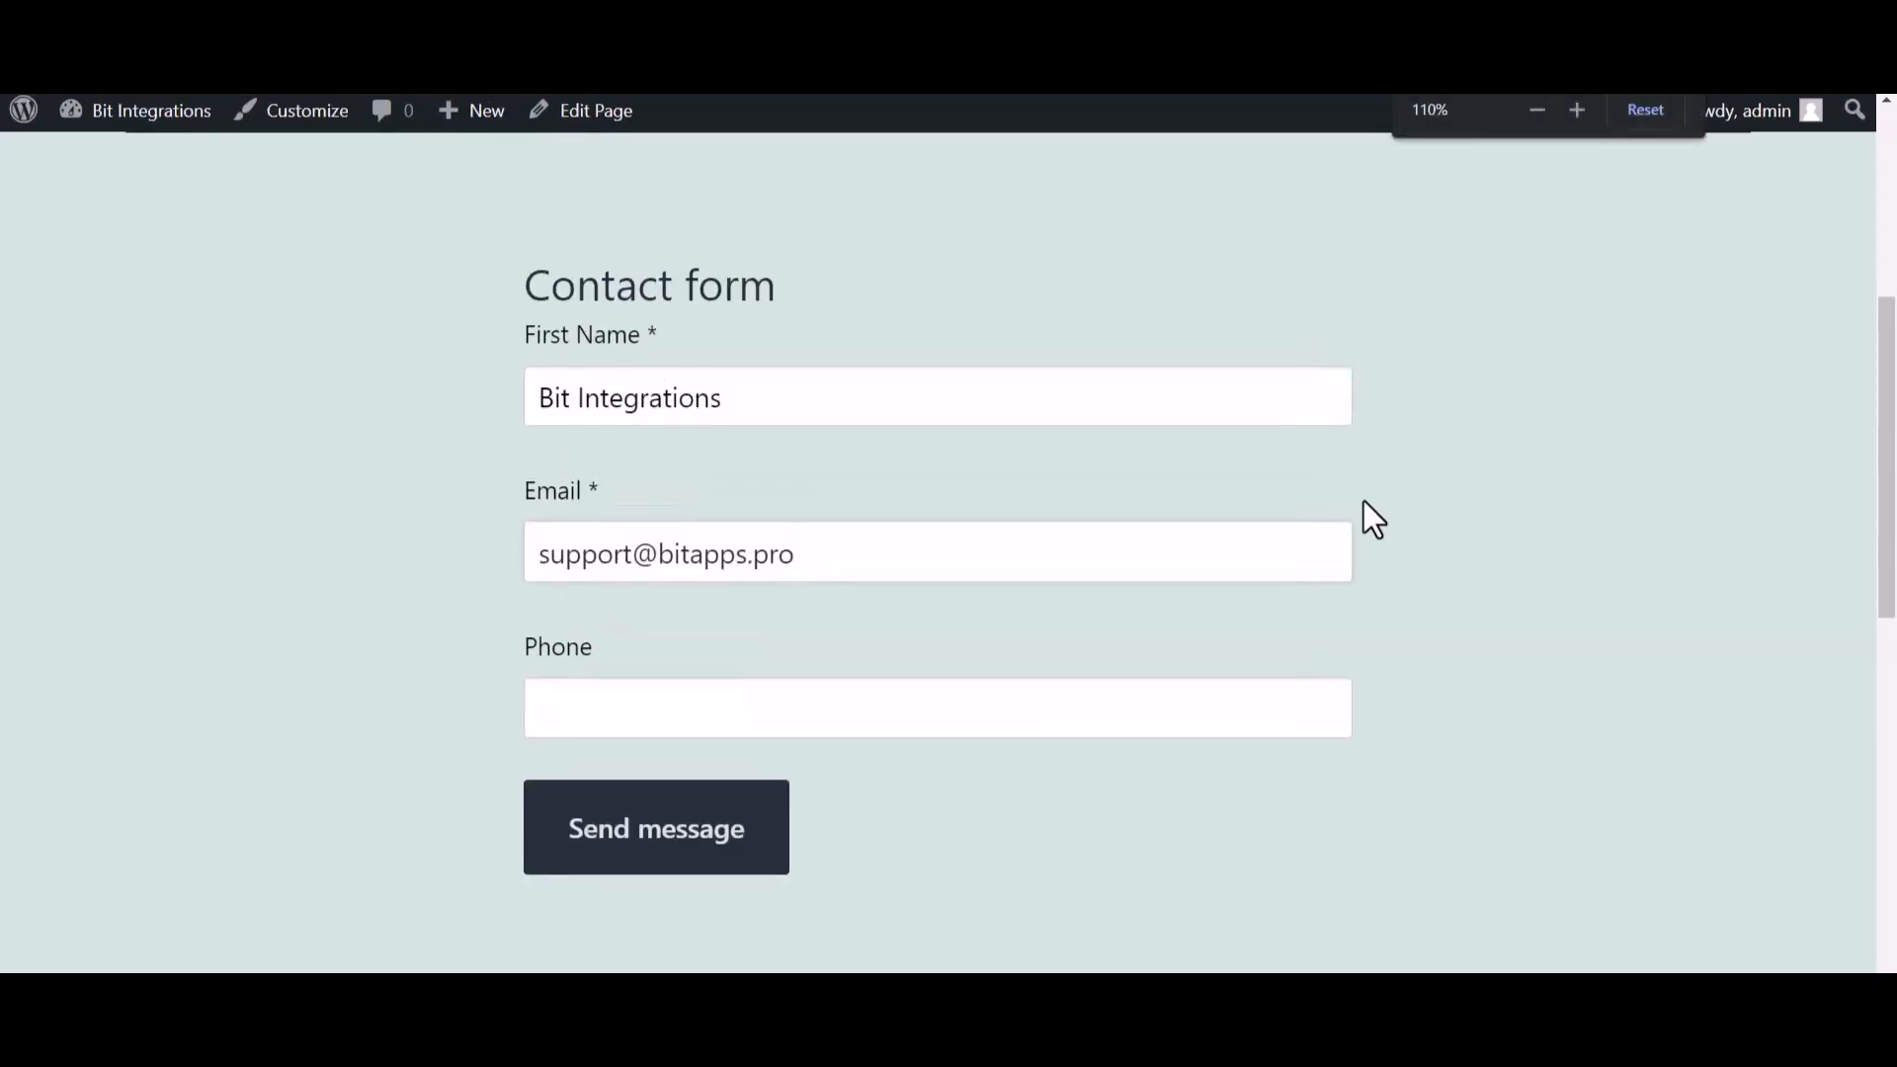
# - Fill in the contact's phone number and submit the contact form
pyautogui.click(736, 719)
pyautogui.write('44455')
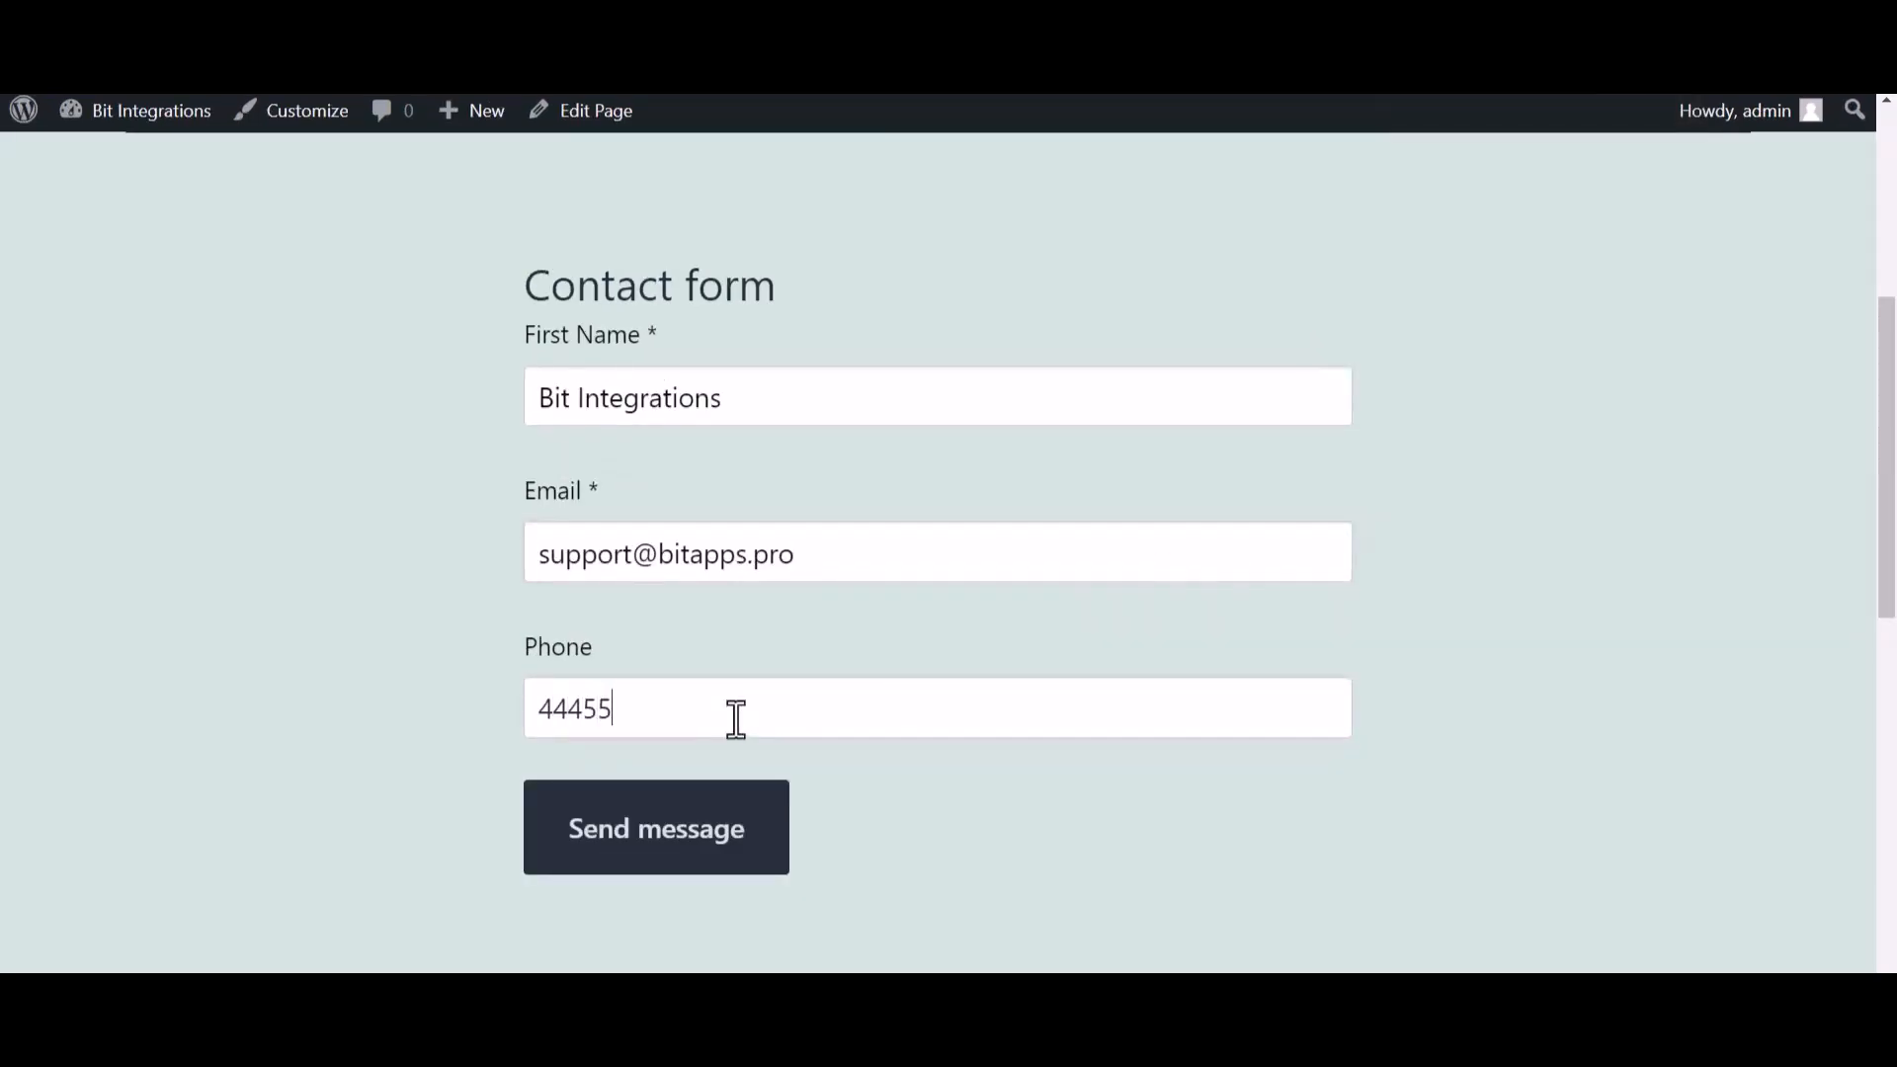
pyautogui.write('5666')
pyautogui.click(760, 835)
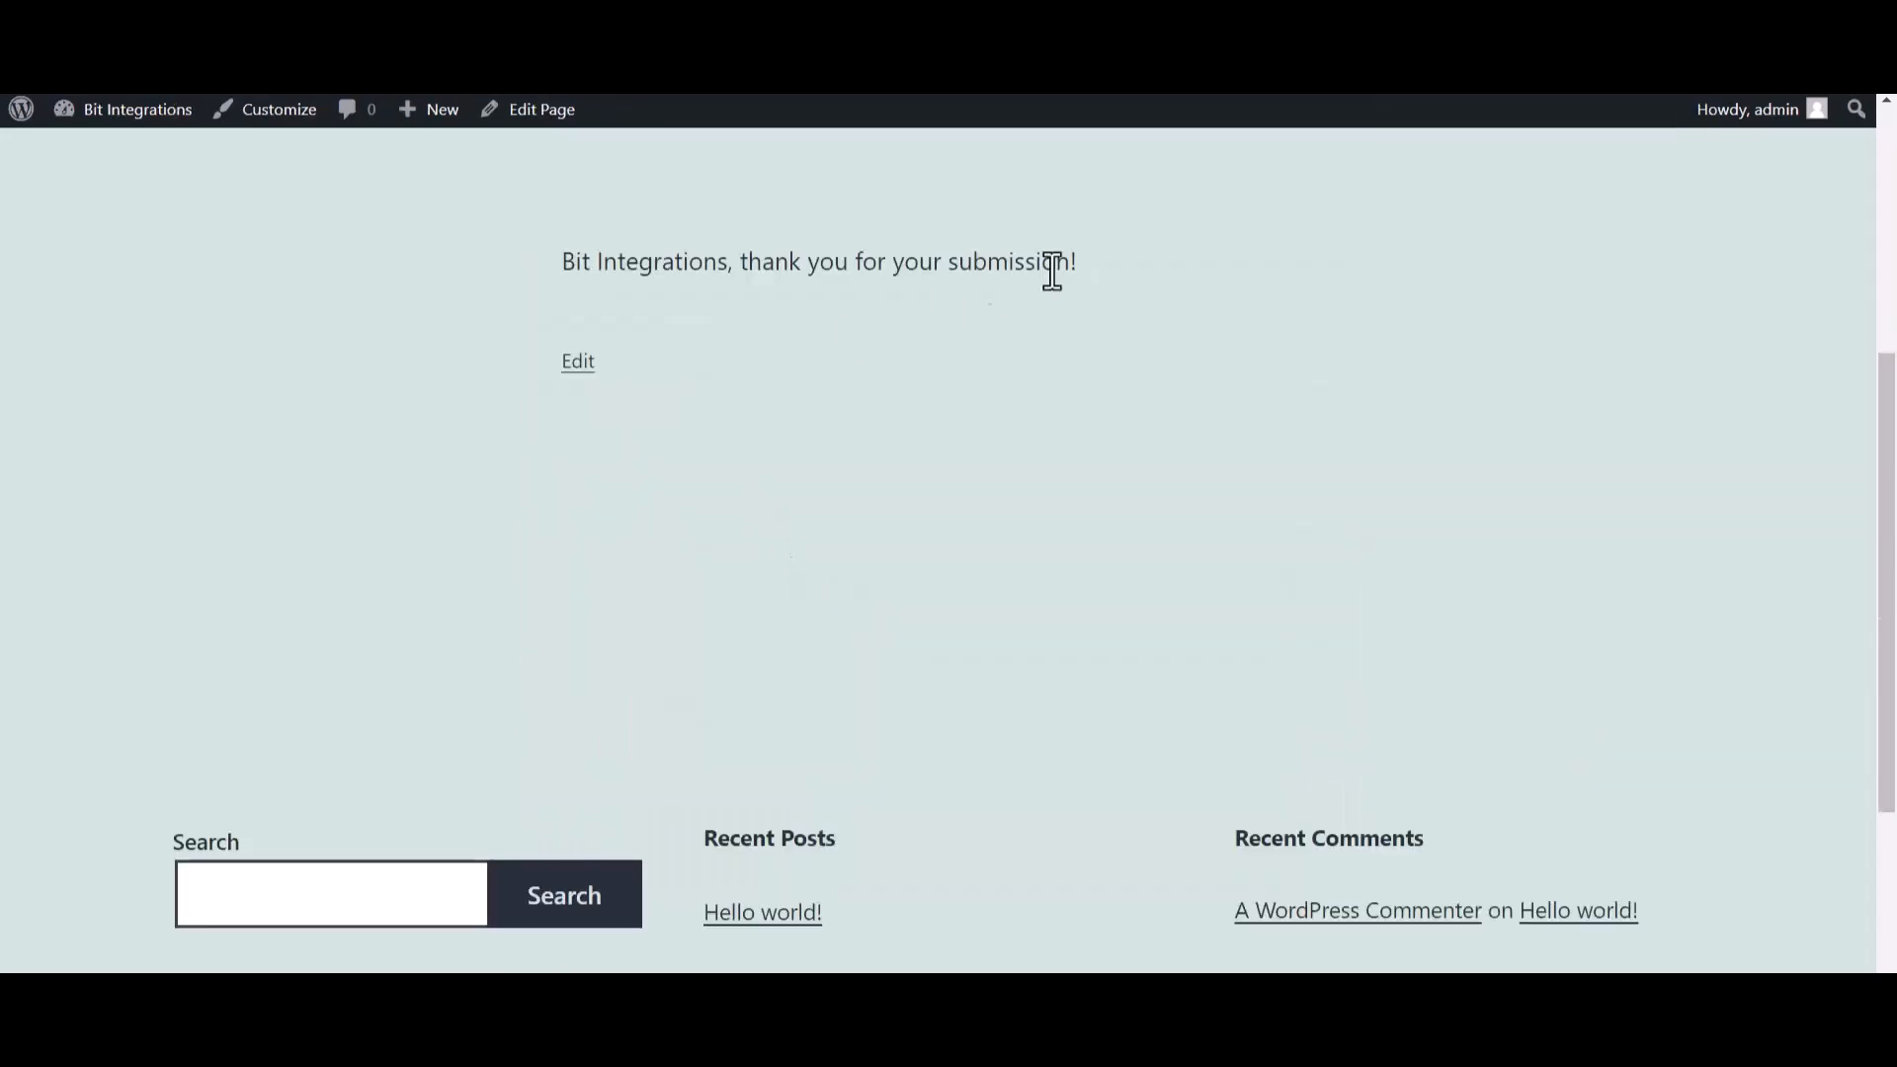
pyautogui.moveTo(1135, 247); pyautogui.dragTo(745, 276)
pyautogui.click(827, 460)
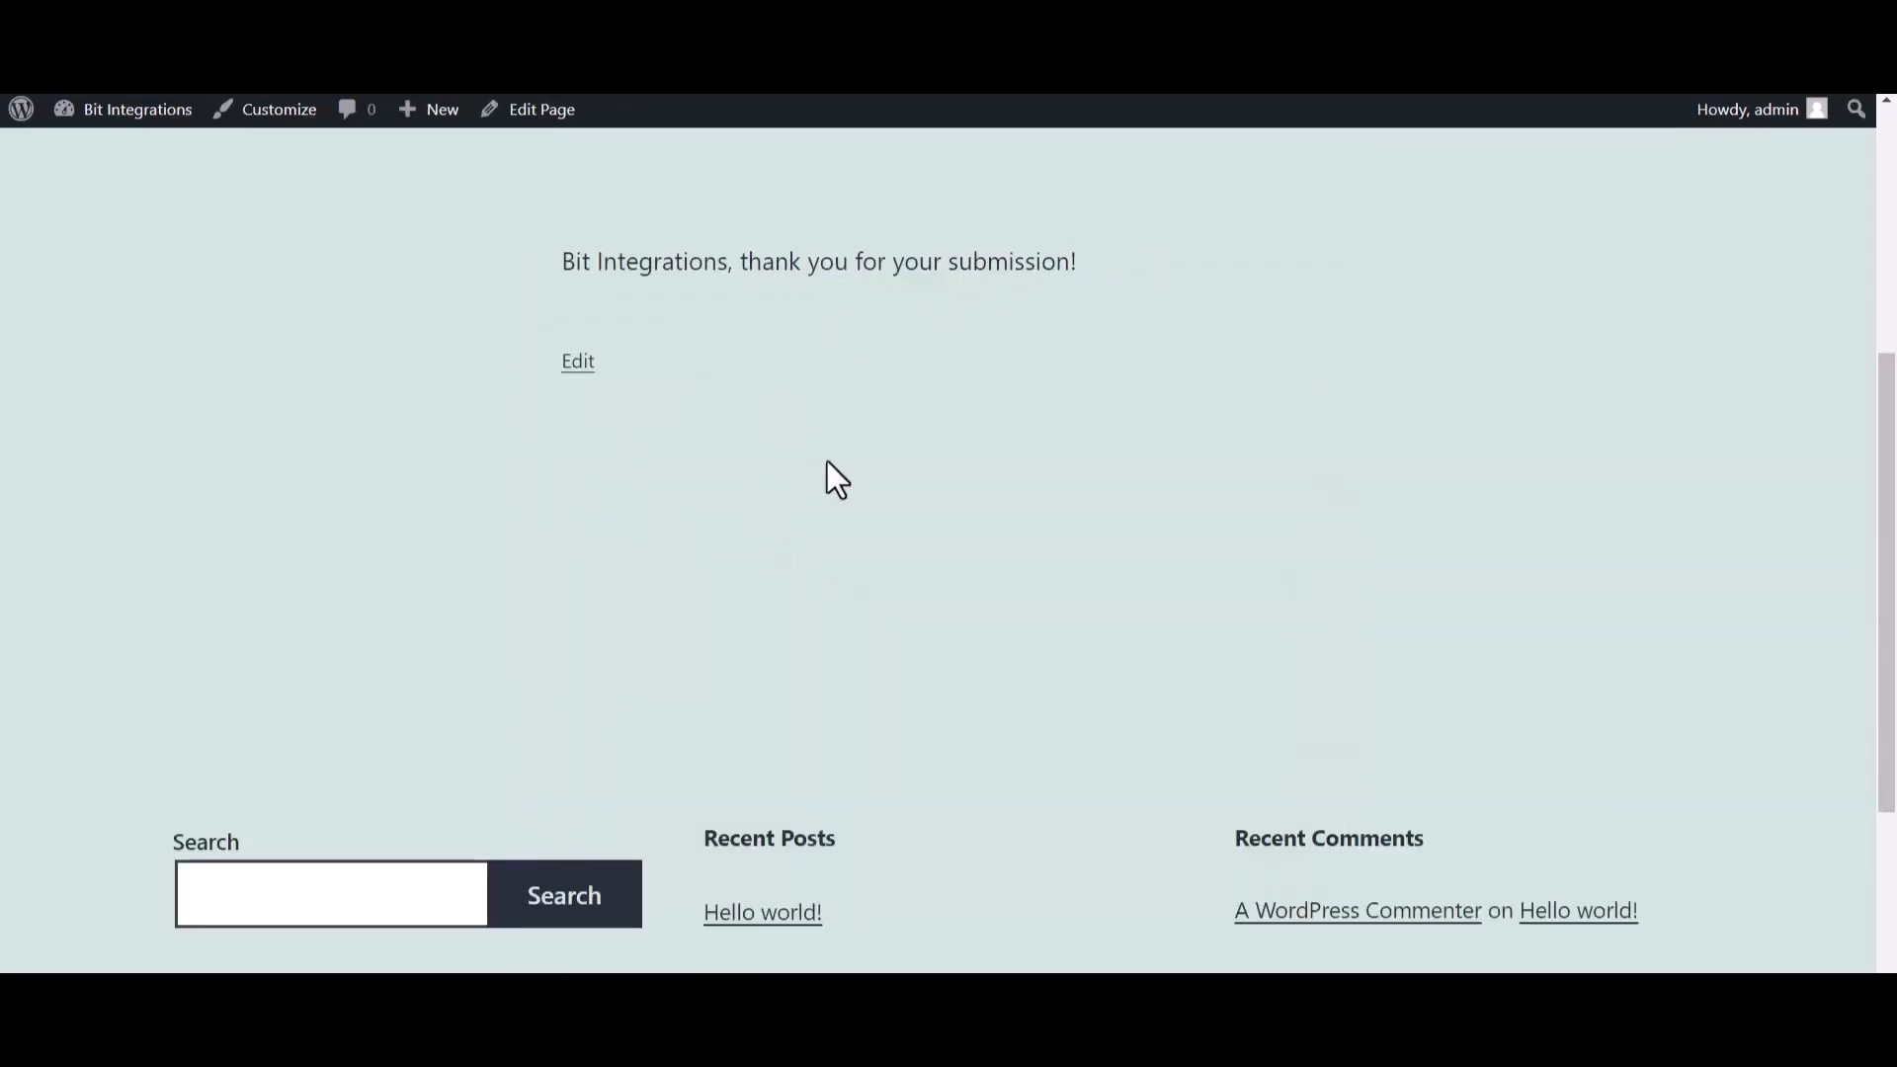